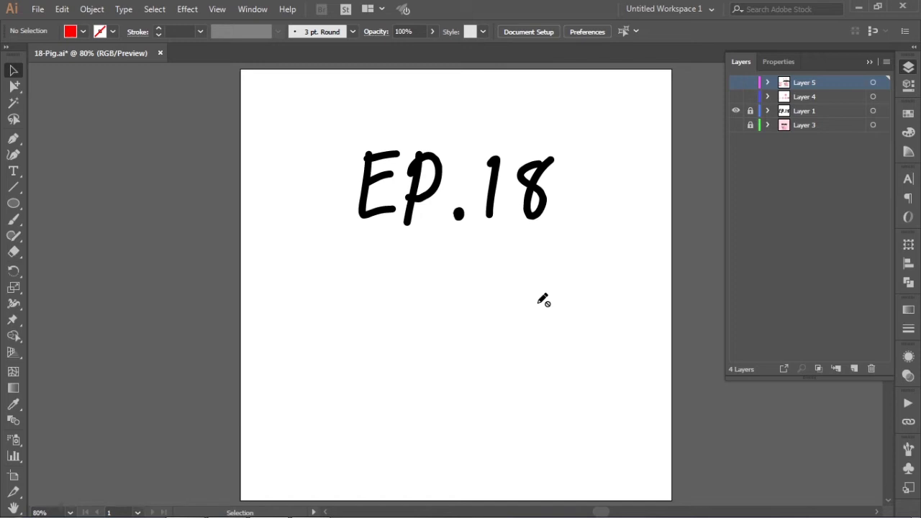
- Hide Layer 1 and Layer 3 and make Layer 4 active, leaving only a blank artboard
click(736, 126)
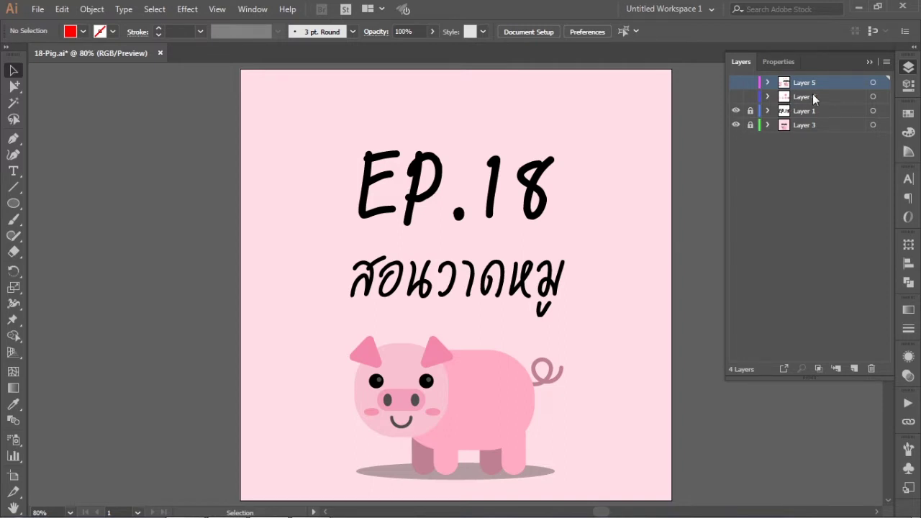
click(813, 98)
click(735, 111)
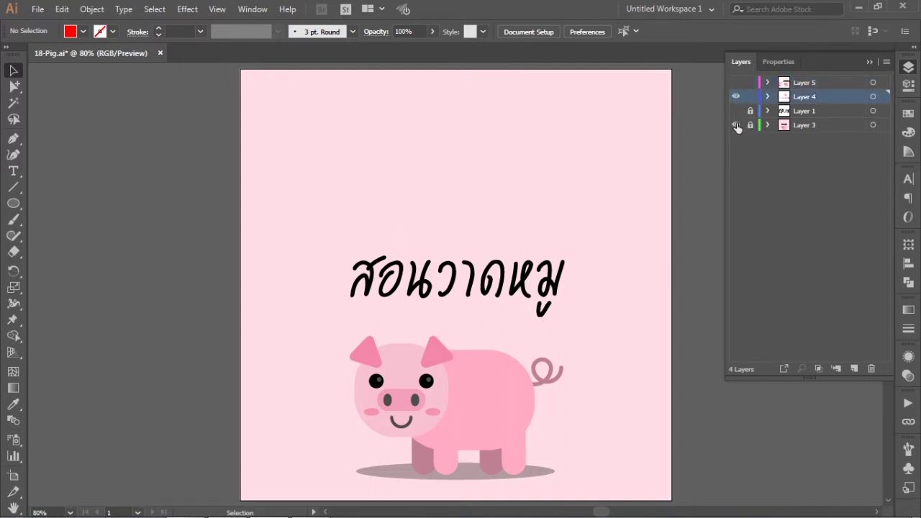
click(736, 126)
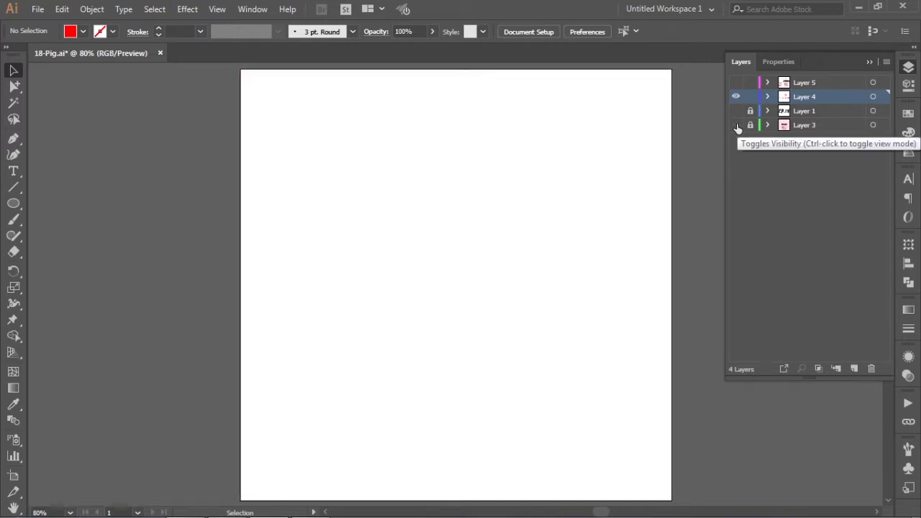
- Draw a rounded square for the pig's head with the Rounded Rectangle Tool
click(6, 47)
click(15, 140)
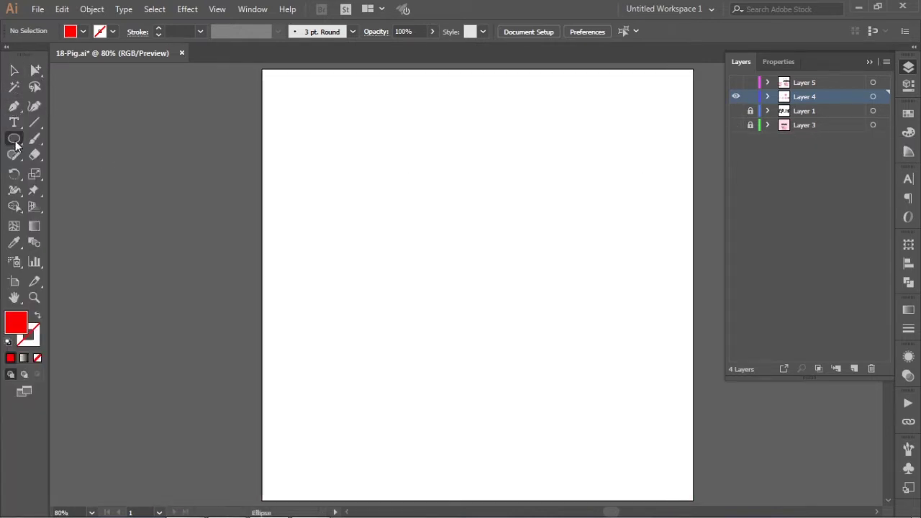
click(105, 155)
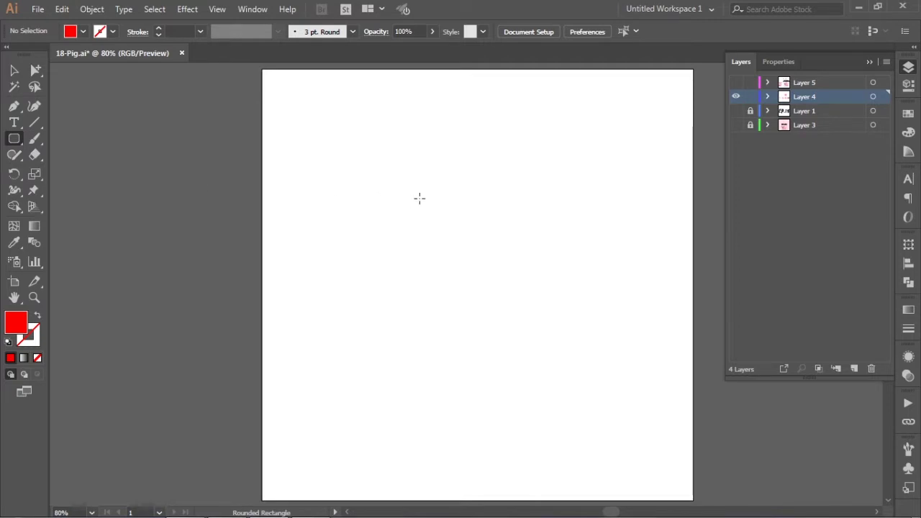
scroll(438, 200, up, 1)
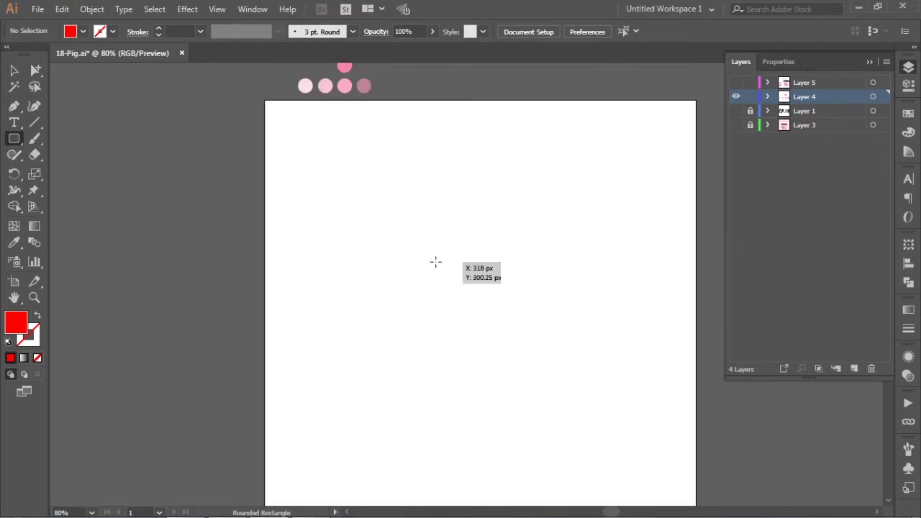
drag(357, 213, 455, 311)
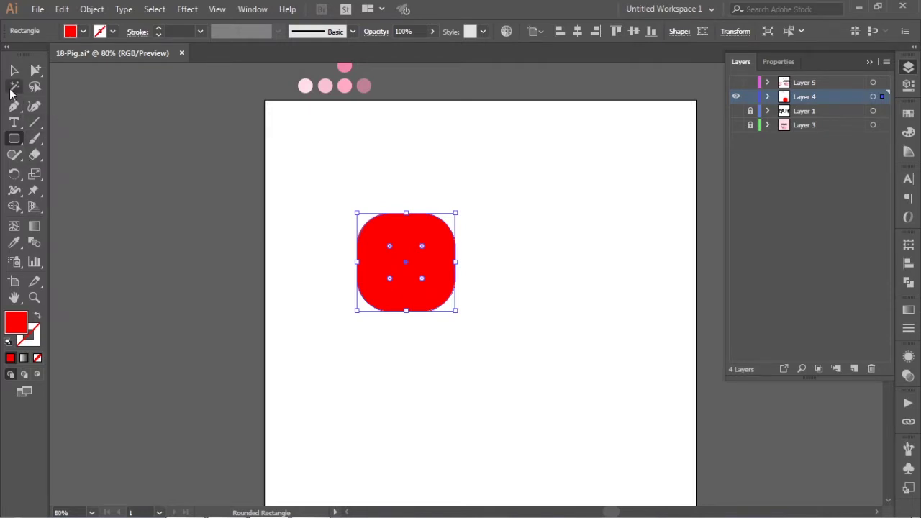
- Fill the square with a pink sampled from the reference dots and shift it slightly left
key(i)
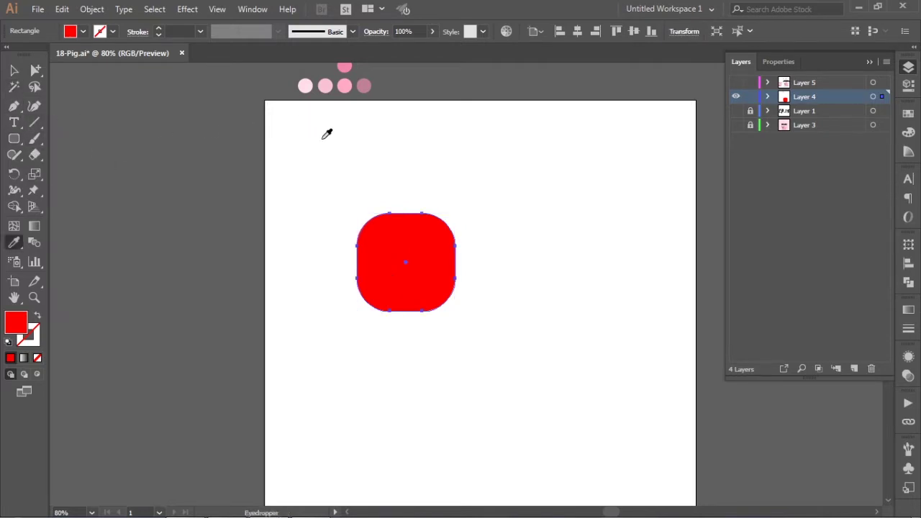
click(307, 86)
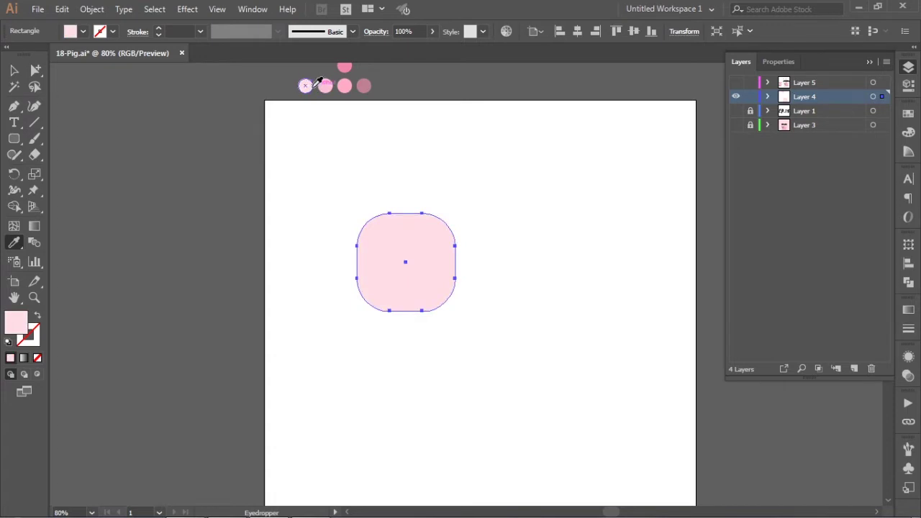
click(325, 86)
click(15, 70)
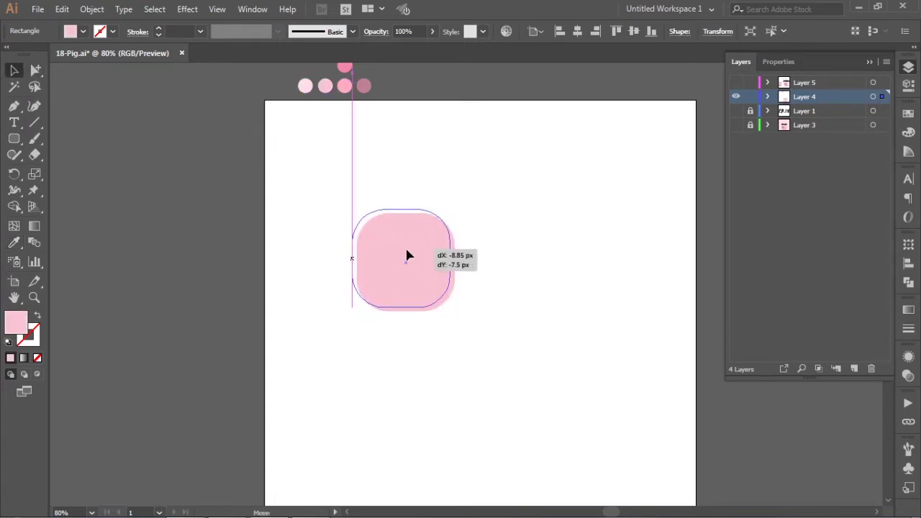
drag(412, 257, 407, 258)
drag(17, 144, 49, 167)
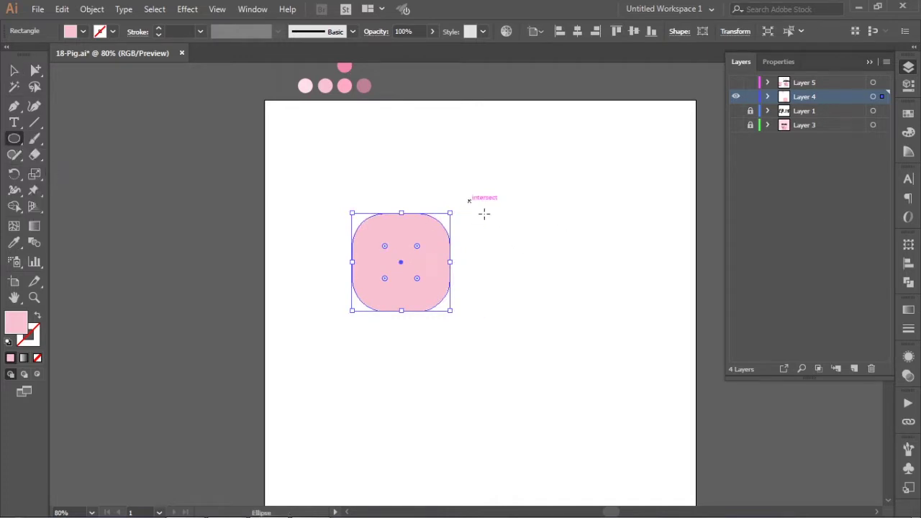
- Draw a small black circle and place two copies side by side on the head as eyes
drag(470, 202, 496, 227)
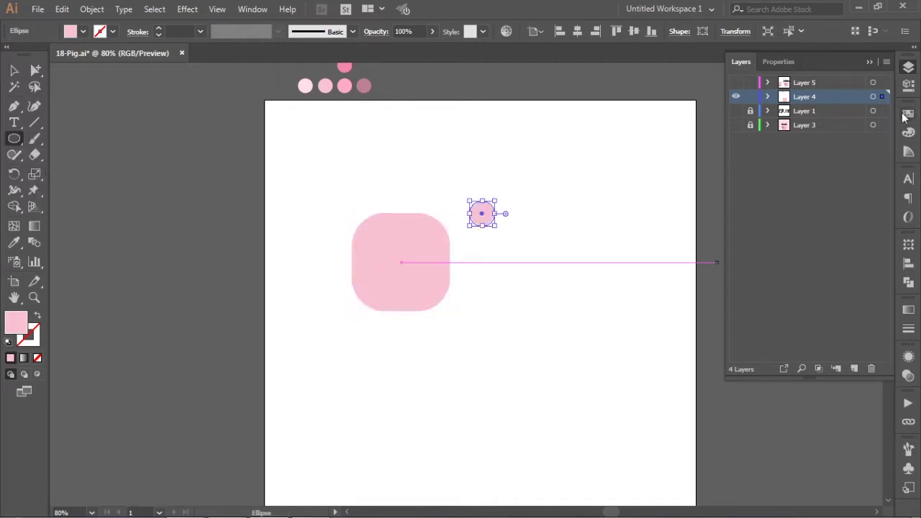
click(907, 115)
click(769, 151)
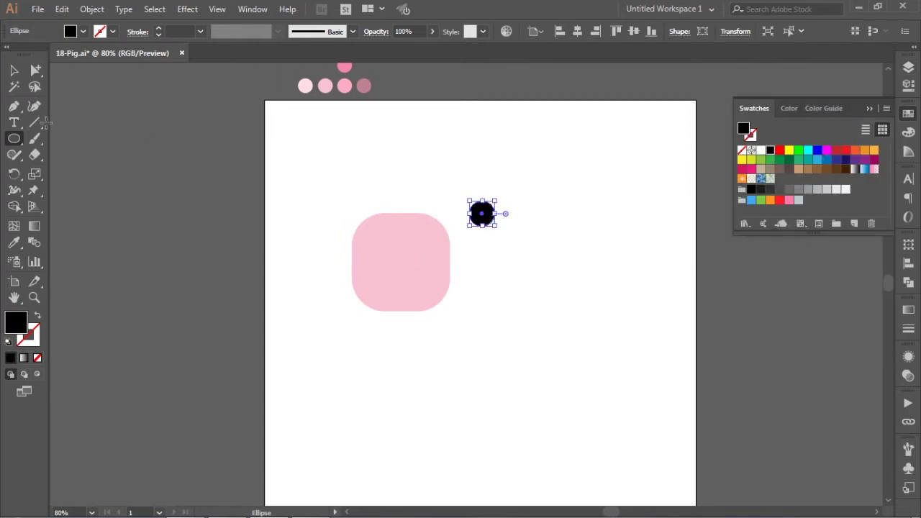
click(14, 70)
click(503, 216)
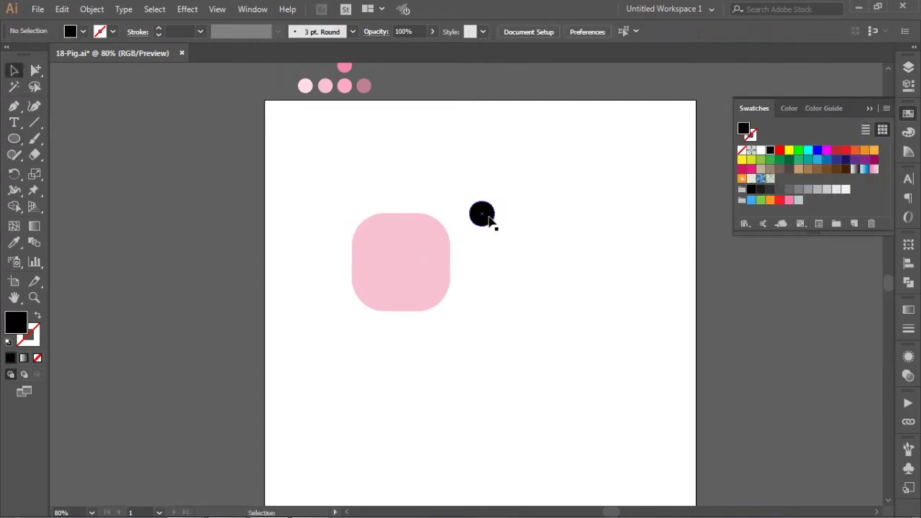
mouse_move(484, 215)
mouse_down()
mouse_move(375, 261)
mouse_move(427, 256)
mouse_up()
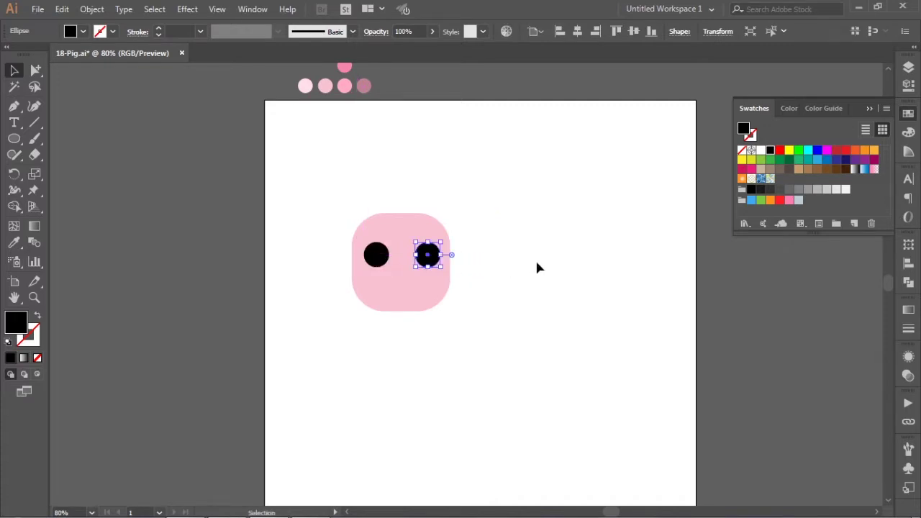
click(536, 263)
drag(14, 139, 51, 153)
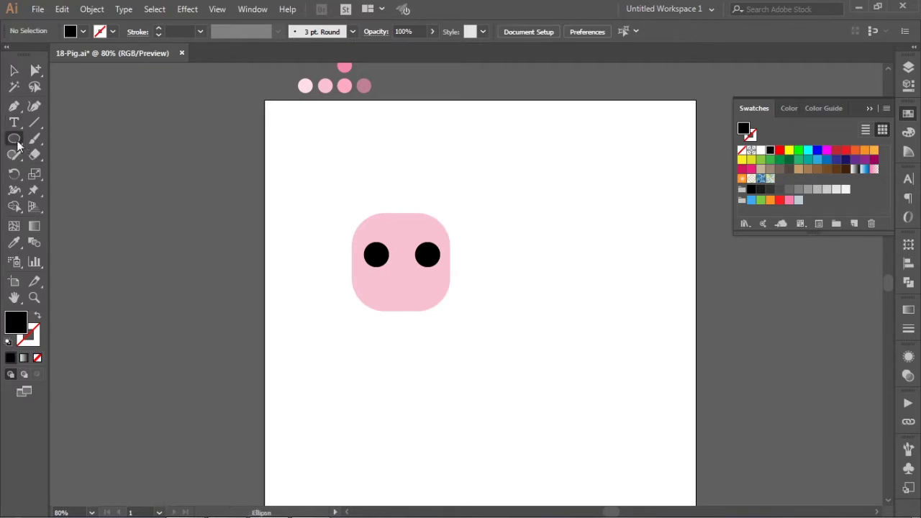
- Draw a wide black pill-shaped snout under the eyes and nudge it slightly up-left
click(52, 154)
drag(377, 276, 437, 305)
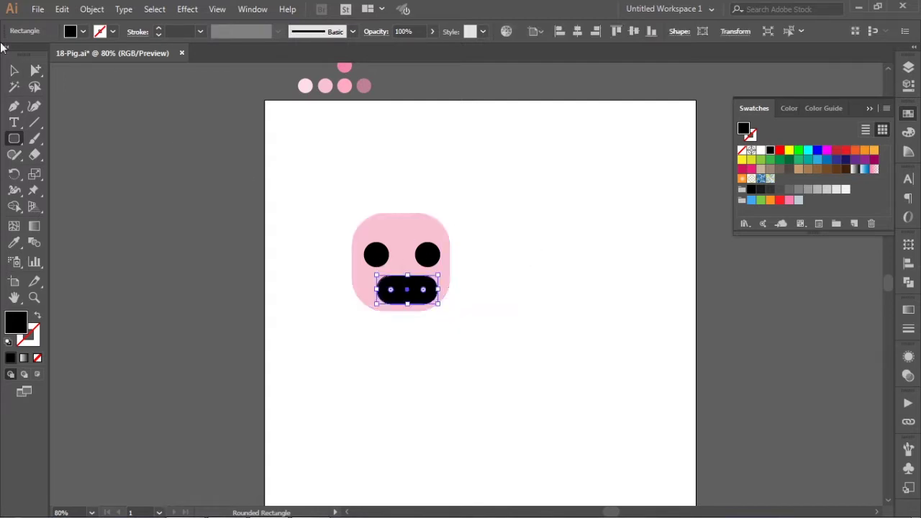
click(13, 70)
click(416, 288)
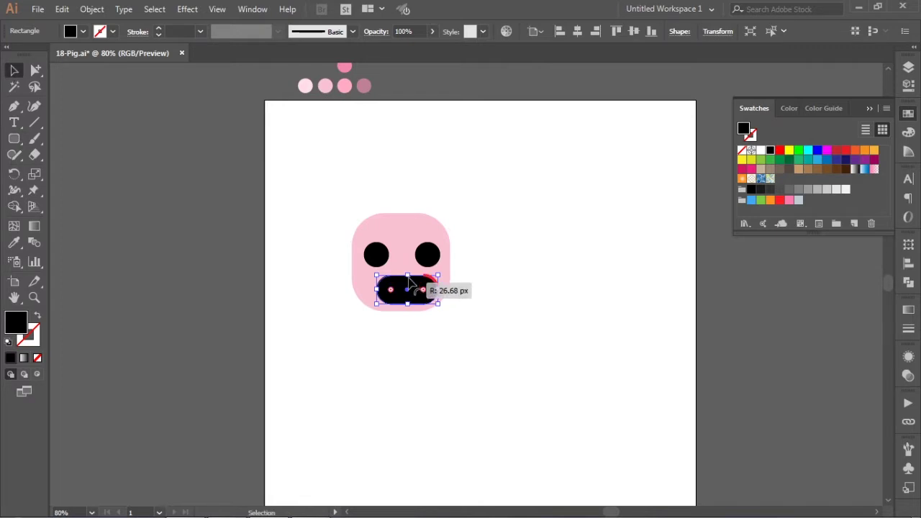
click(506, 305)
drag(414, 292, 404, 285)
key(ctrl+shift+a)
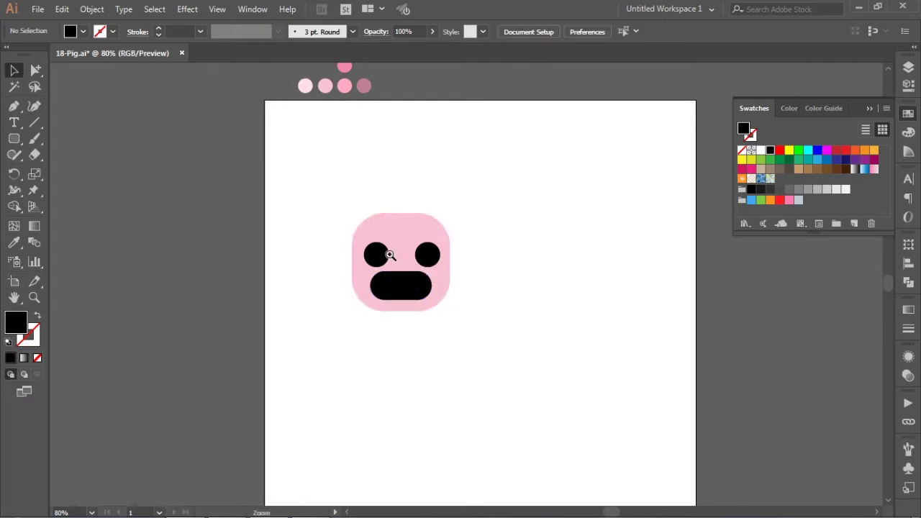
drag(322, 177, 512, 317)
click(364, 288)
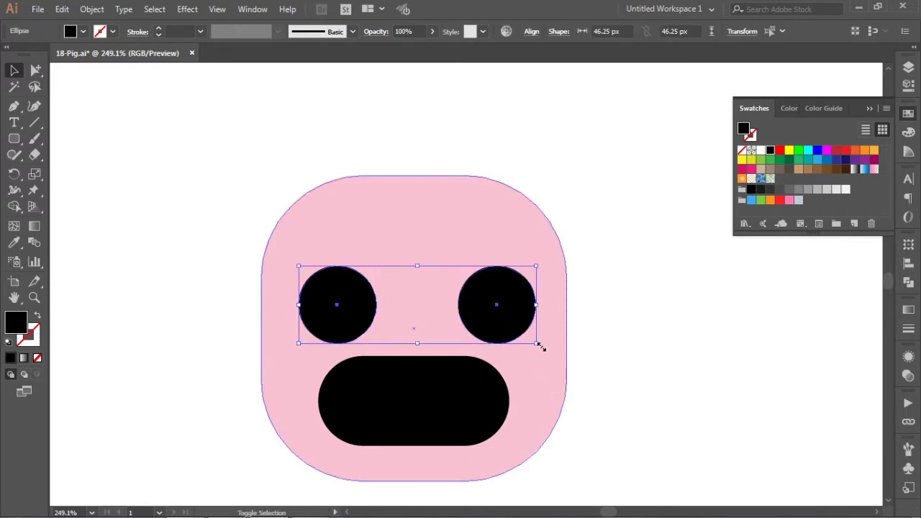
- Scale both eyes down, move each outward toward the head's sides, and lift the snout higher
mouse_move(539, 347)
mouse_down()
mouse_move(434, 311)
mouse_move(511, 290)
mouse_up()
key(ctrl+shift+a)
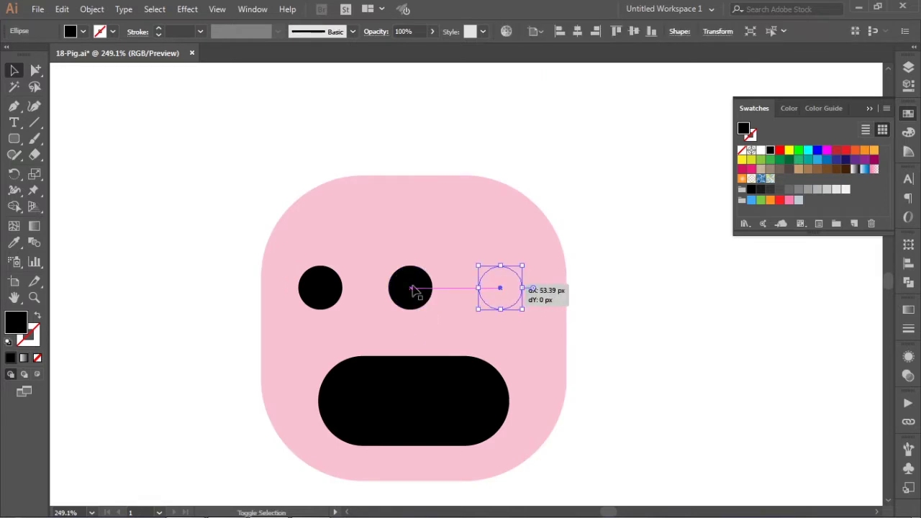
drag(321, 286, 326, 287)
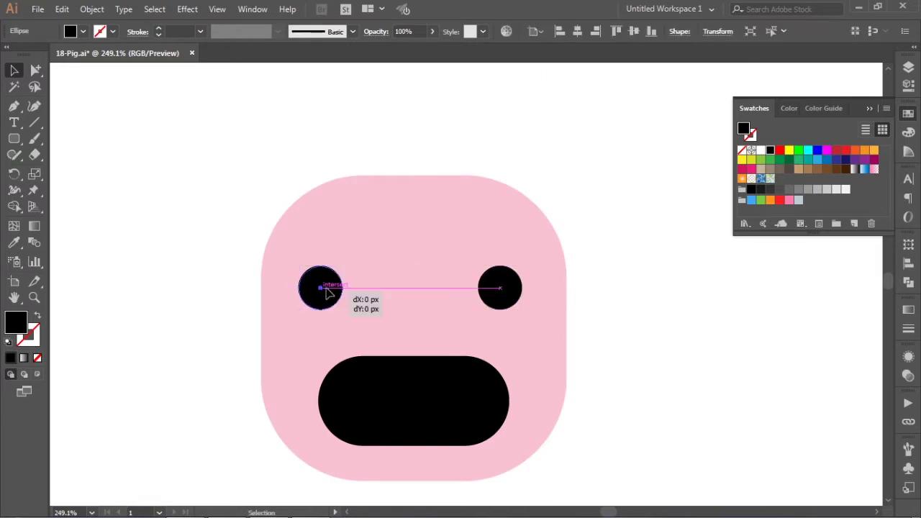
click(644, 334)
drag(432, 407, 432, 373)
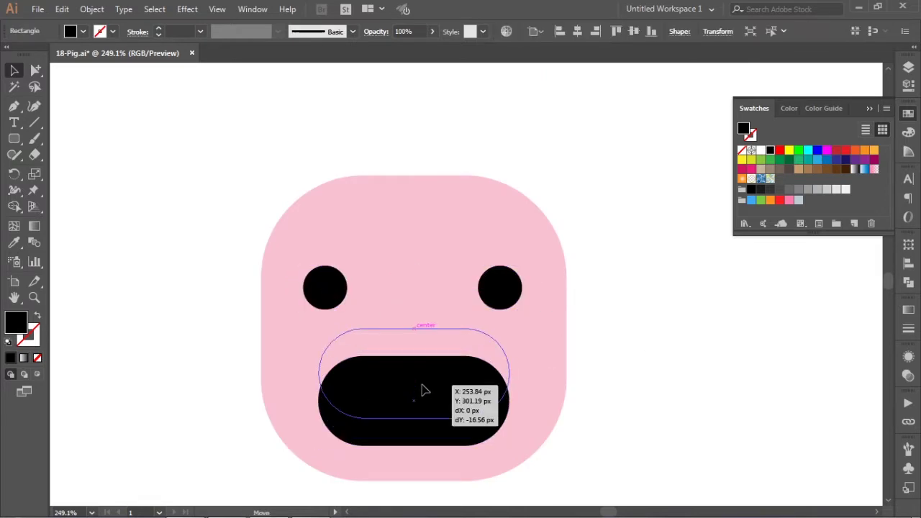
click(649, 393)
key(ctrl+minus)
key(ctrl+minus)
key(ctrl+minus)
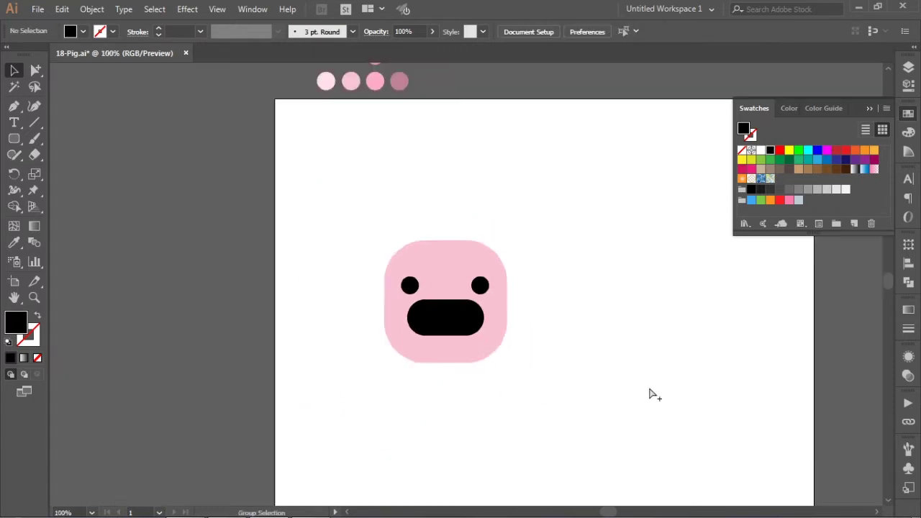
key(ctrl+minus)
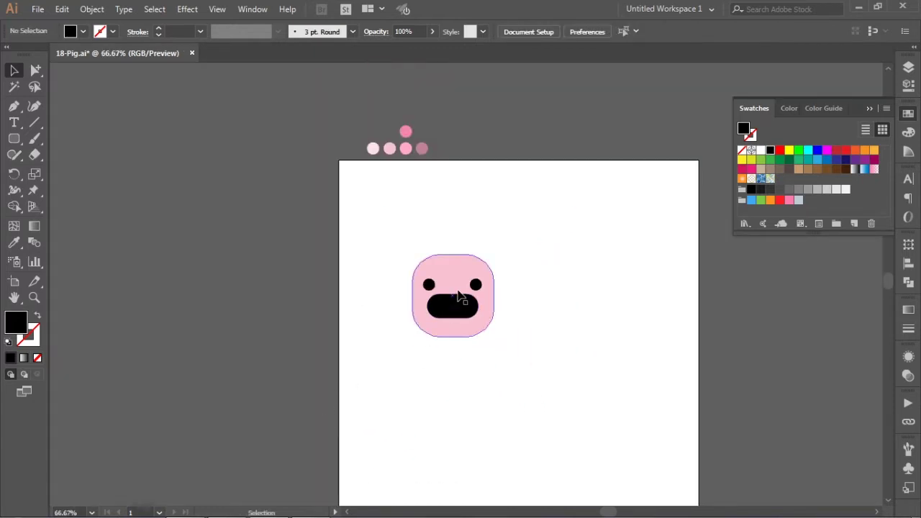
click(461, 310)
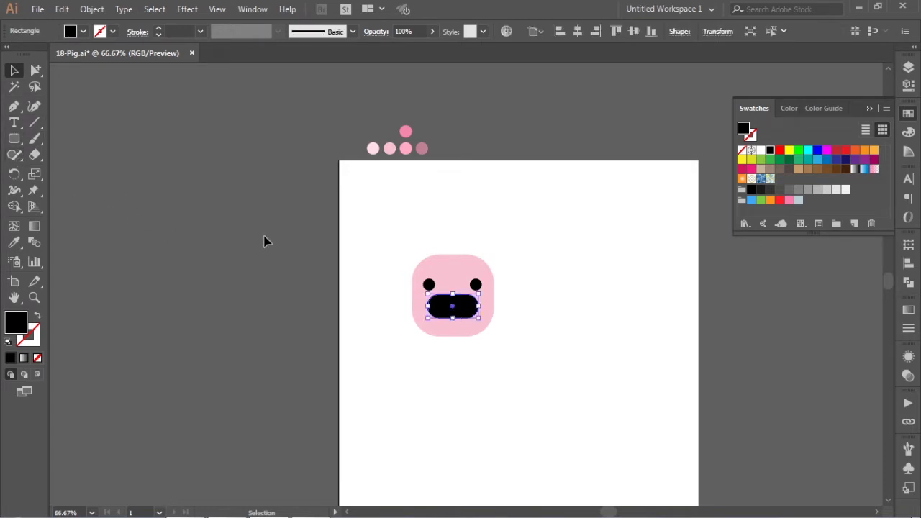
- Recolour the snout with a deeper pink sampled from the reference dots
key(i)
click(405, 149)
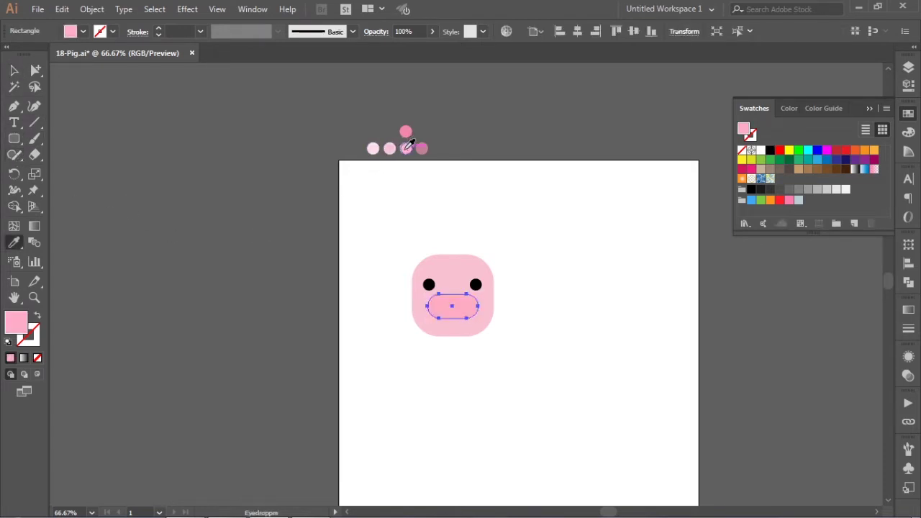
click(406, 131)
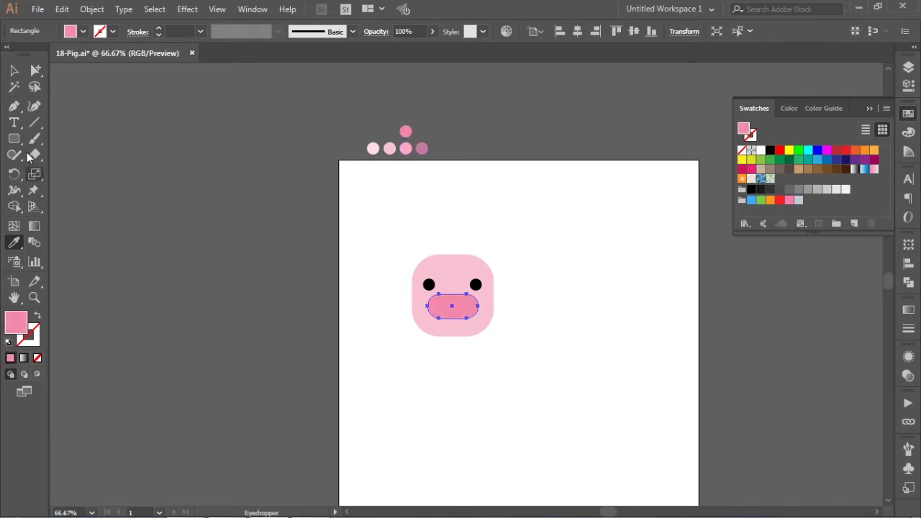
click(16, 71)
click(601, 281)
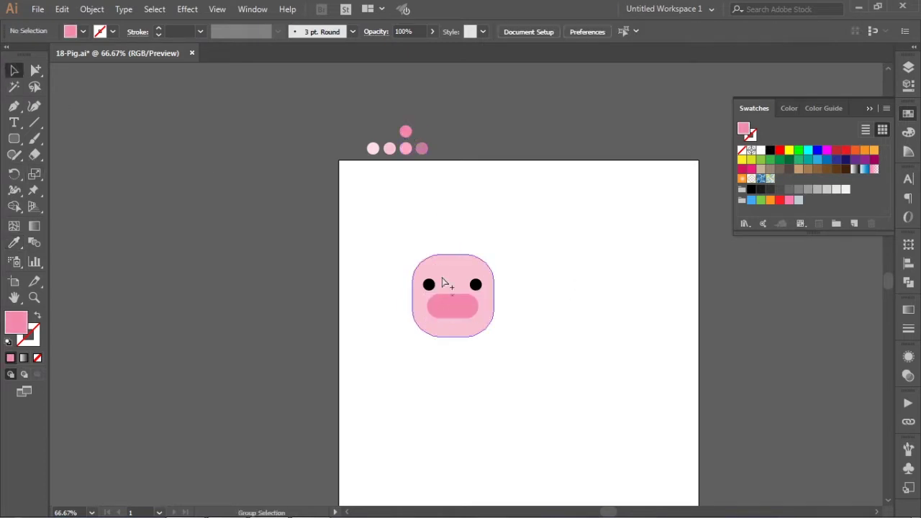
mouse_move(374, 228)
mouse_down()
mouse_move(574, 311)
mouse_move(562, 349)
mouse_up()
click(367, 319)
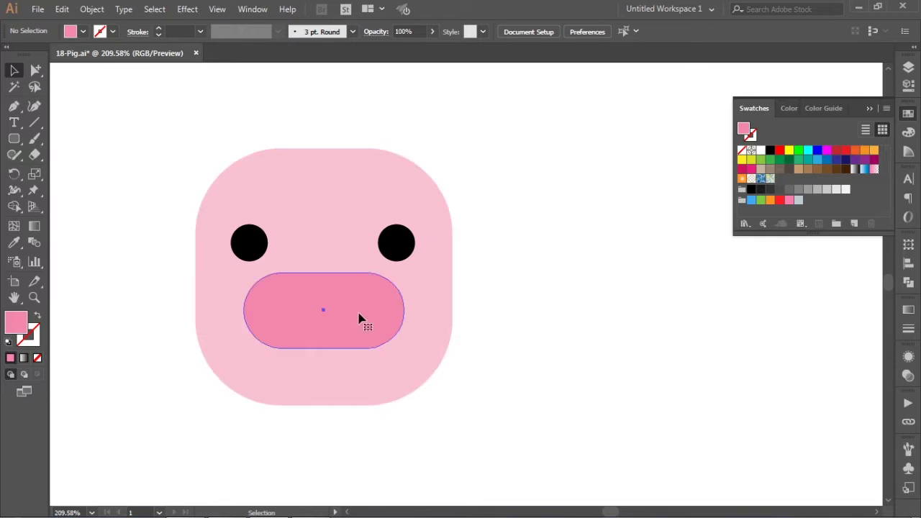
- Draw a tall dark grey oval nostril on the snout and copy it to the right side
click(525, 344)
drag(14, 138, 50, 171)
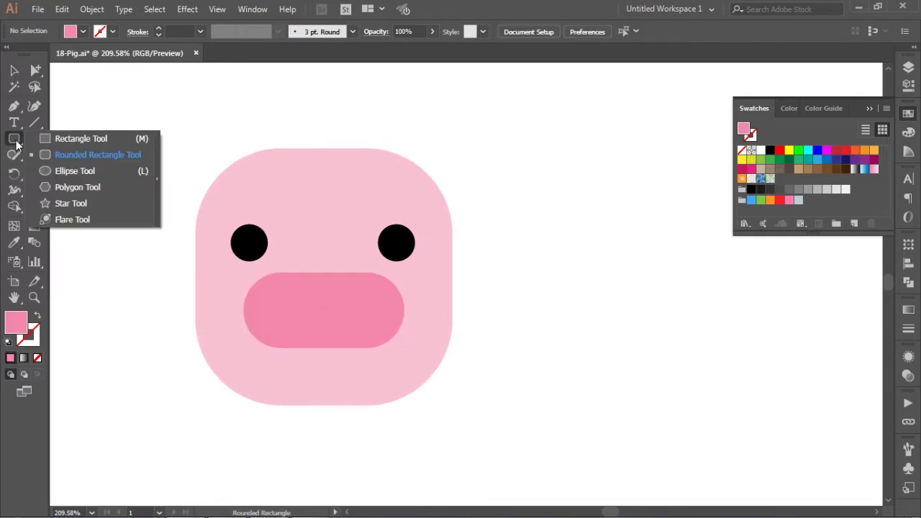
click(51, 171)
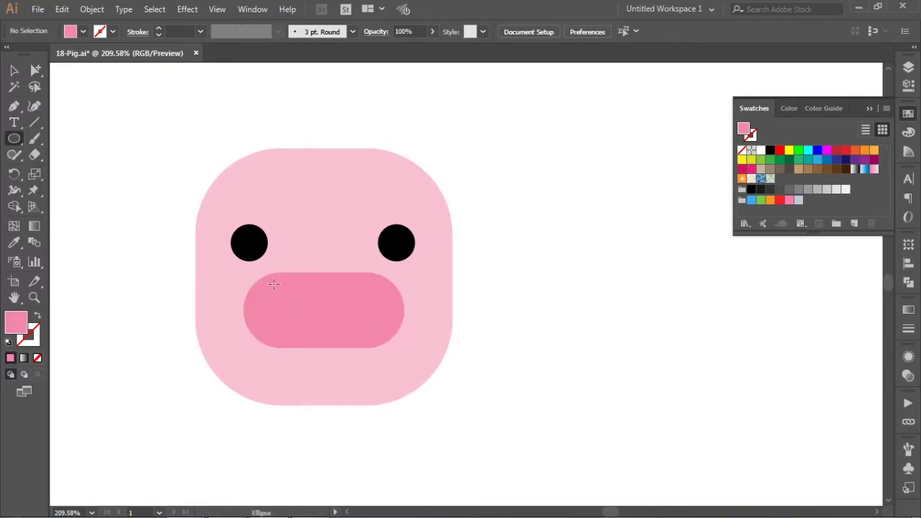
drag(273, 283, 304, 334)
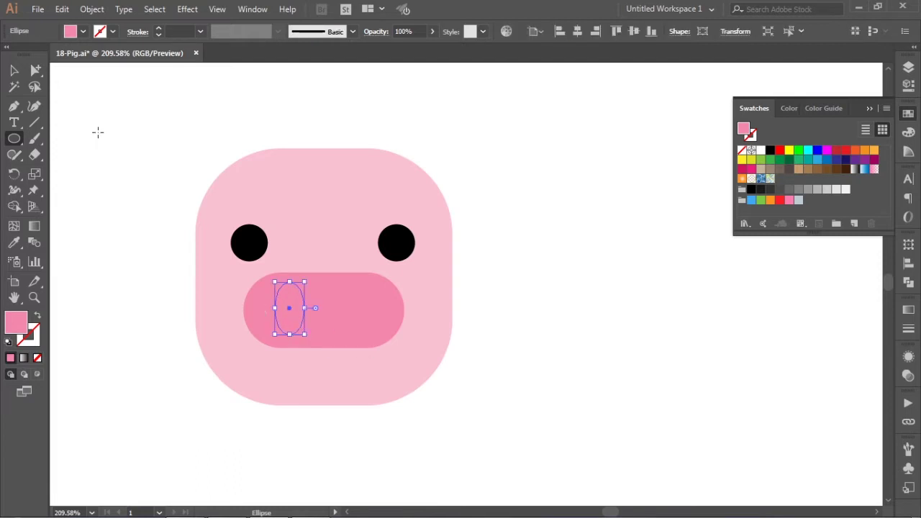
click(13, 68)
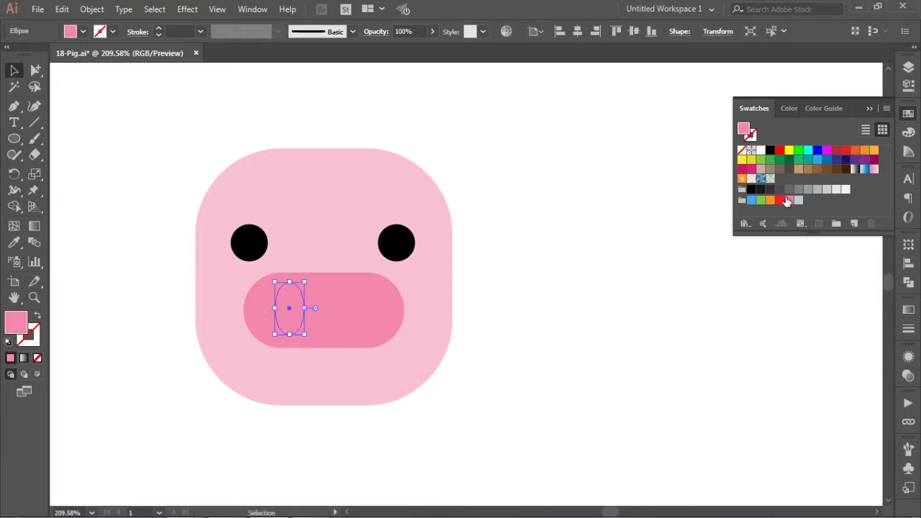
click(772, 190)
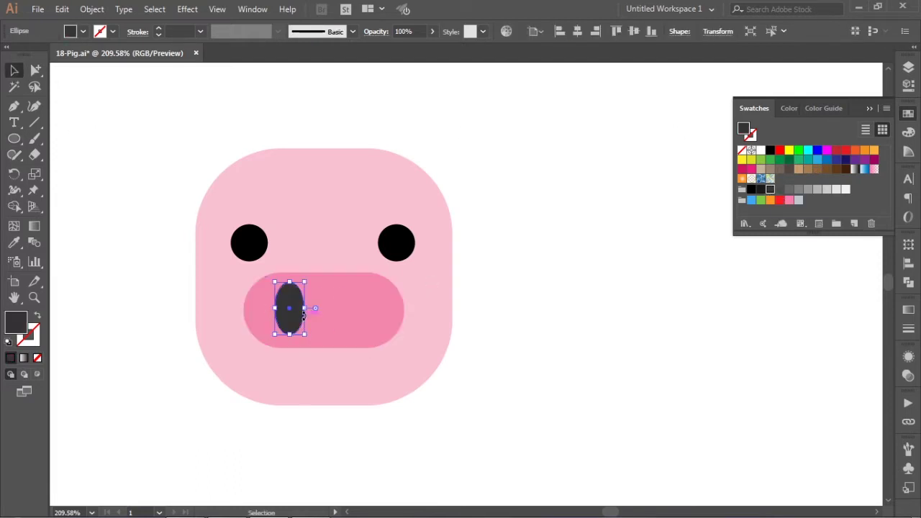
drag(288, 313, 361, 311)
click(542, 283)
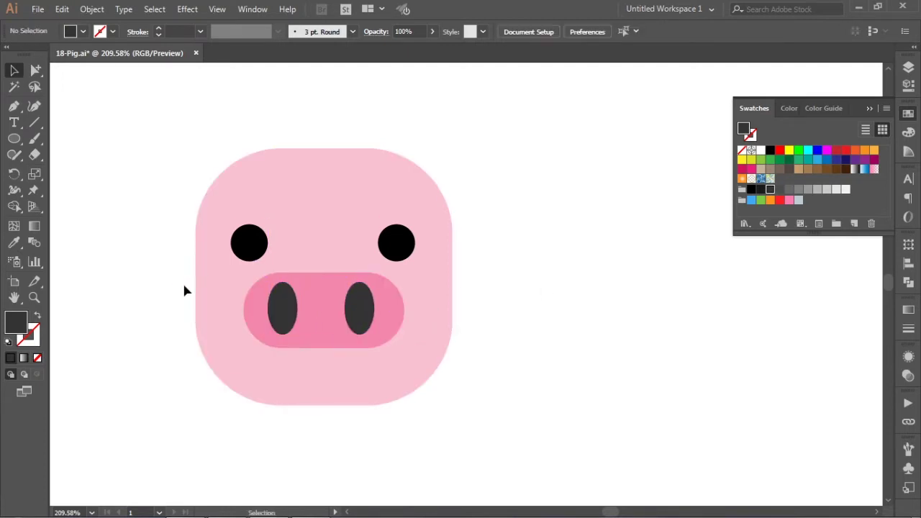
drag(353, 262, 399, 262)
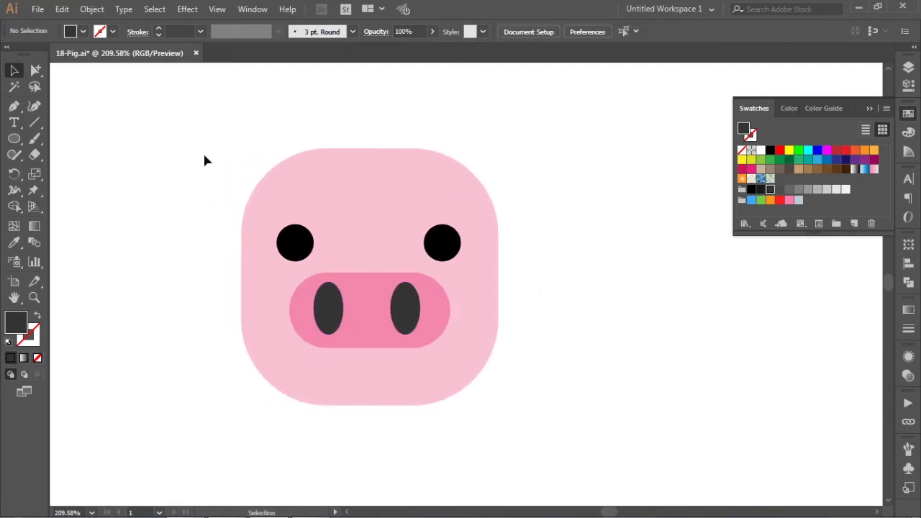
- Create a 50 px three-sided polygon with the Polygon Tool
click(14, 140)
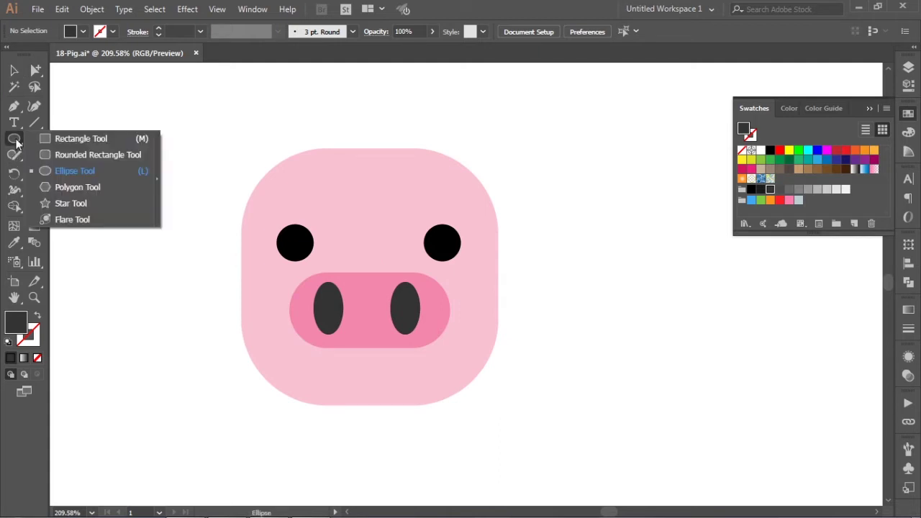
click(71, 187)
drag(189, 154, 213, 158)
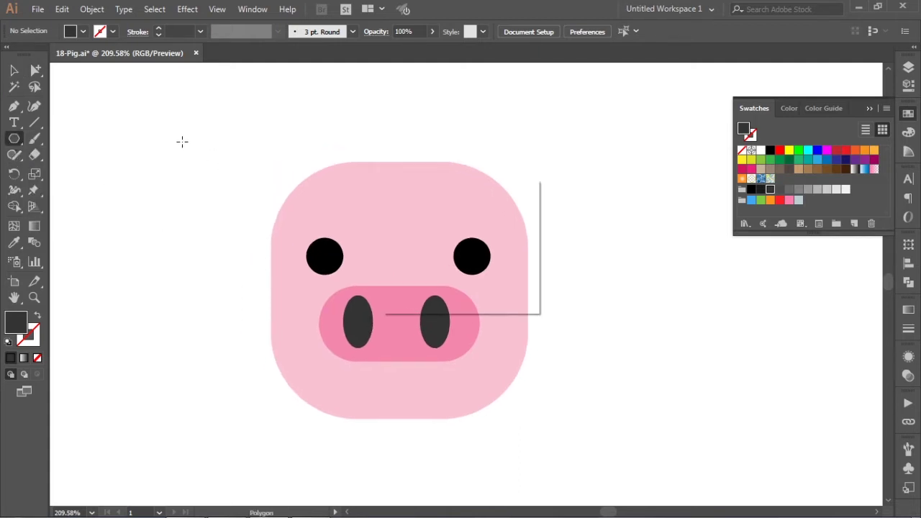
click(181, 143)
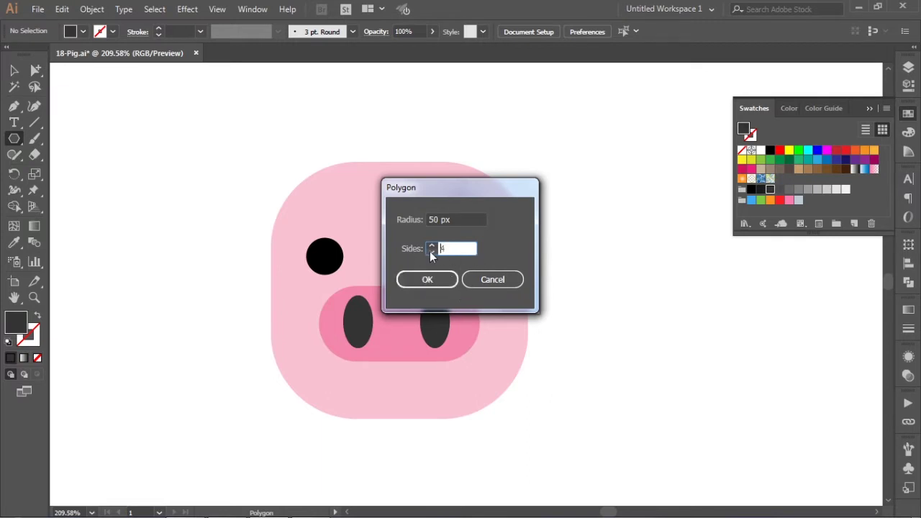
click(406, 279)
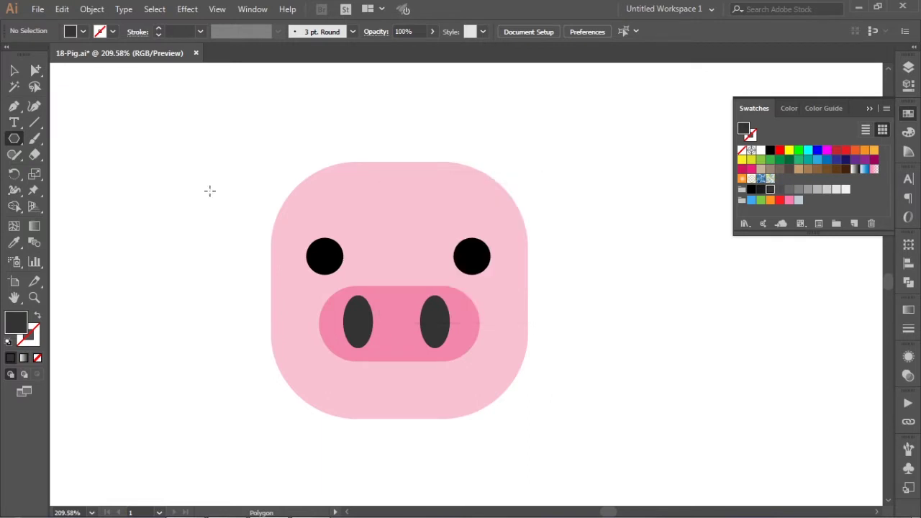
click(13, 72)
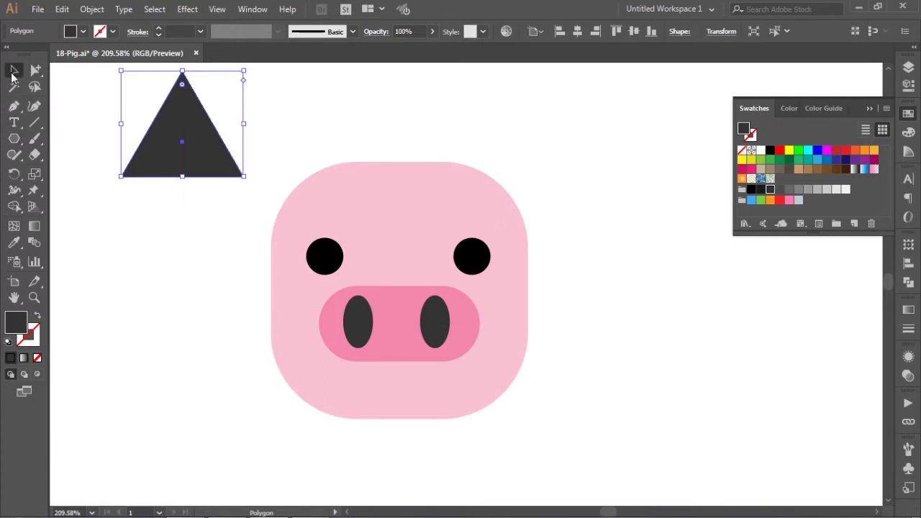
drag(206, 267, 226, 304)
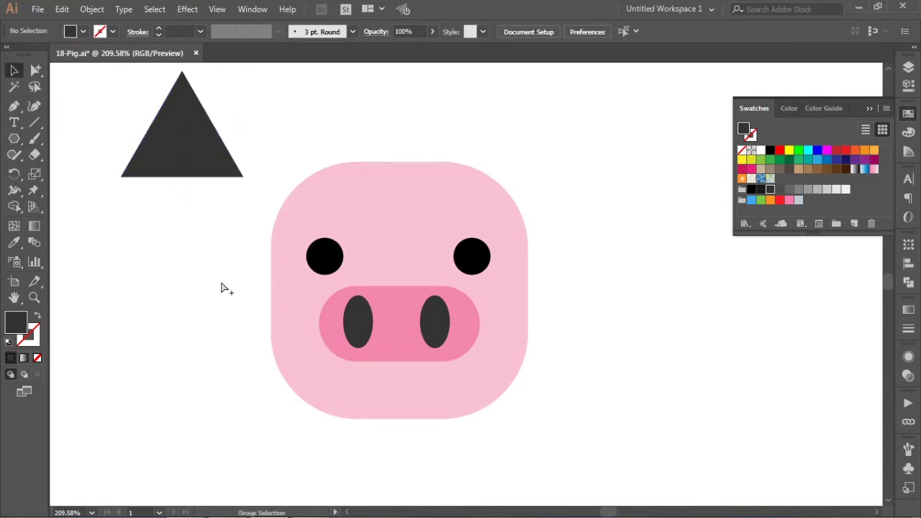
- Scale the triangle, place it over the head's top-left corner, and round its corners
mouse_move(181, 147)
mouse_down()
mouse_move(323, 183)
mouse_move(310, 201)
mouse_up()
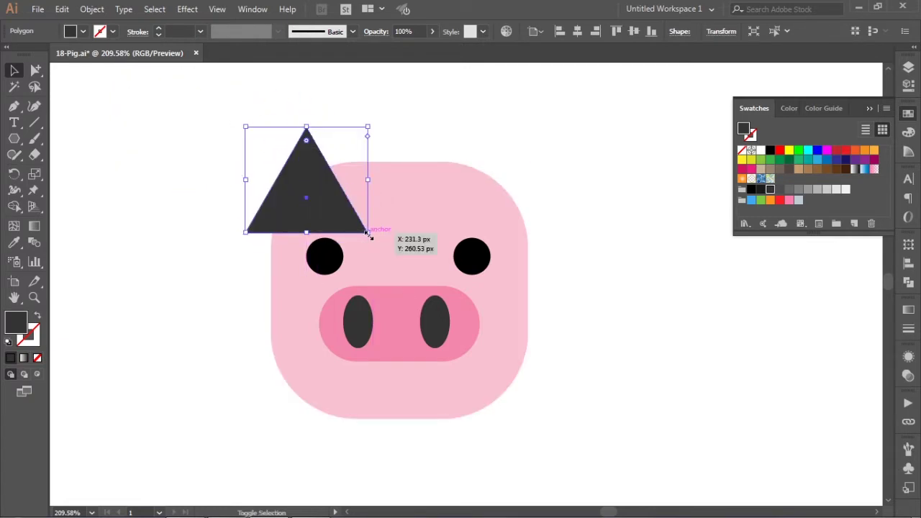
drag(369, 234, 339, 222)
mouse_move(295, 185)
mouse_down()
mouse_move(314, 209)
mouse_move(360, 231)
mouse_move(326, 199)
mouse_up()
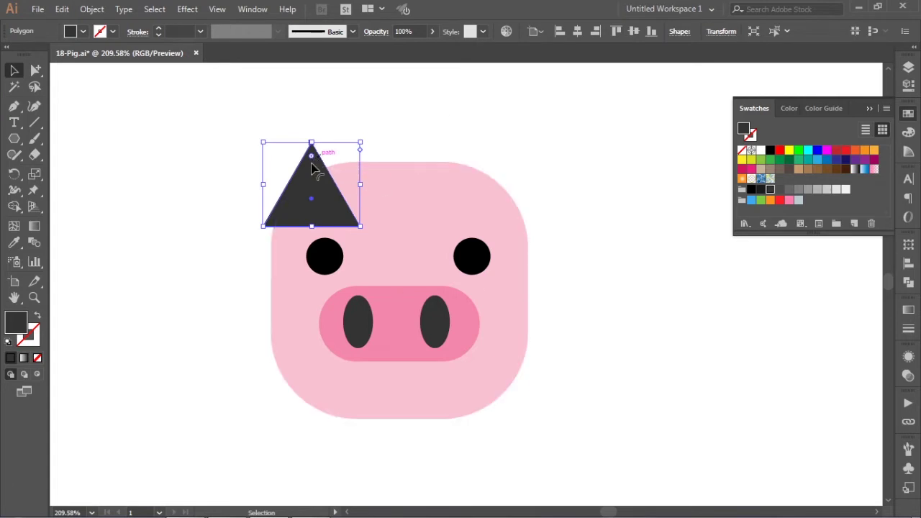
drag(311, 157, 311, 175)
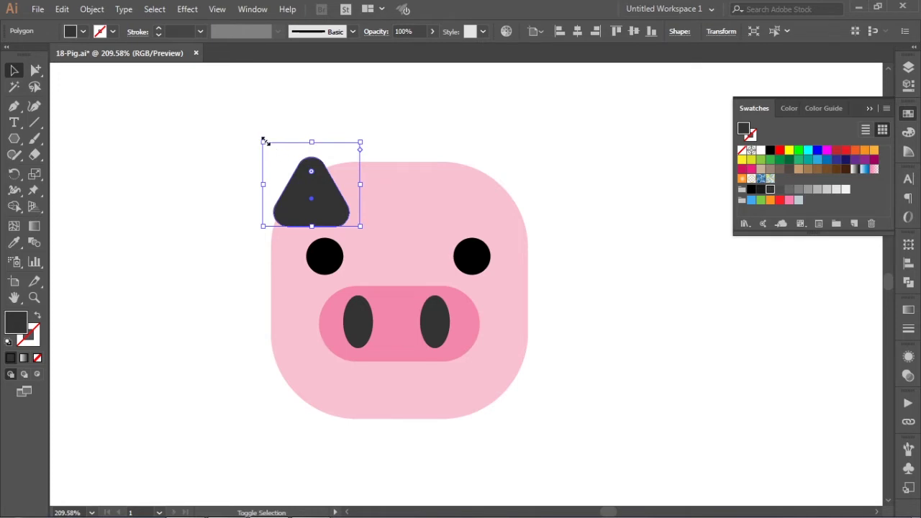
drag(264, 141, 229, 114)
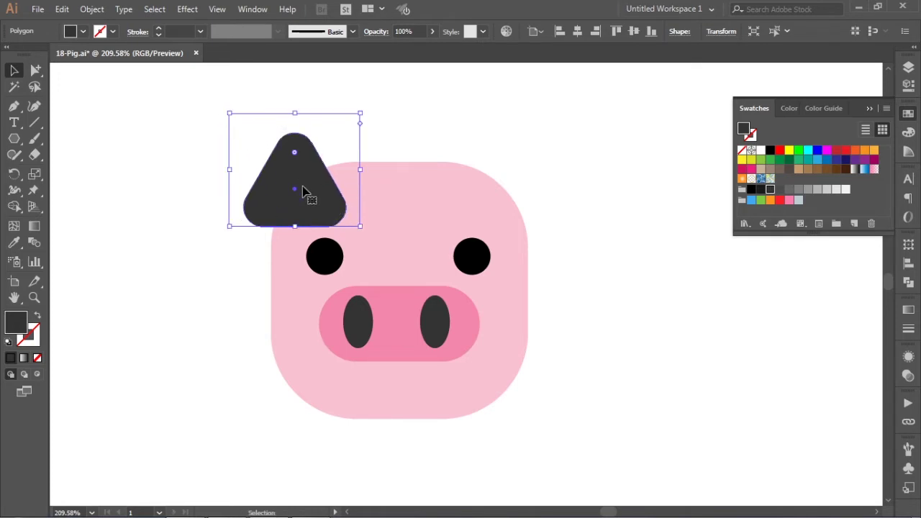
- Rotate the ear slightly counter-clockwise and fine-tune its position on the head
drag(303, 191, 306, 192)
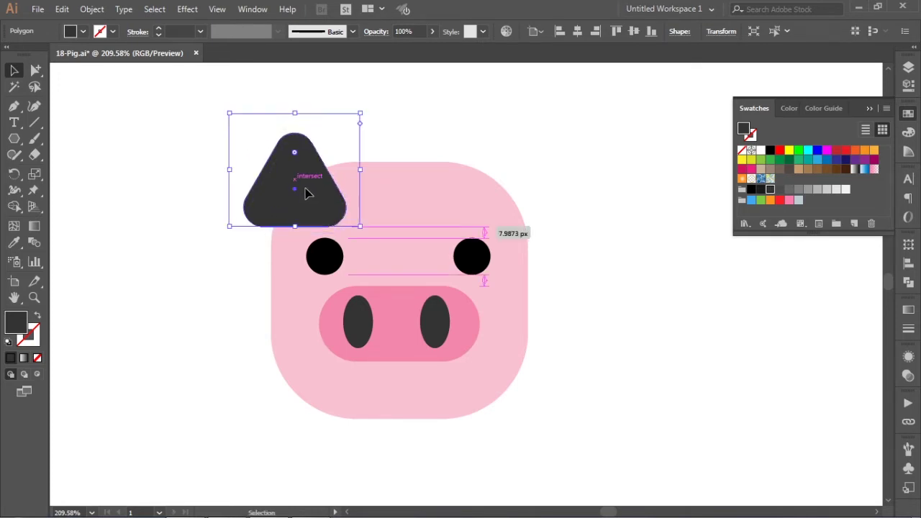
drag(362, 232, 354, 242)
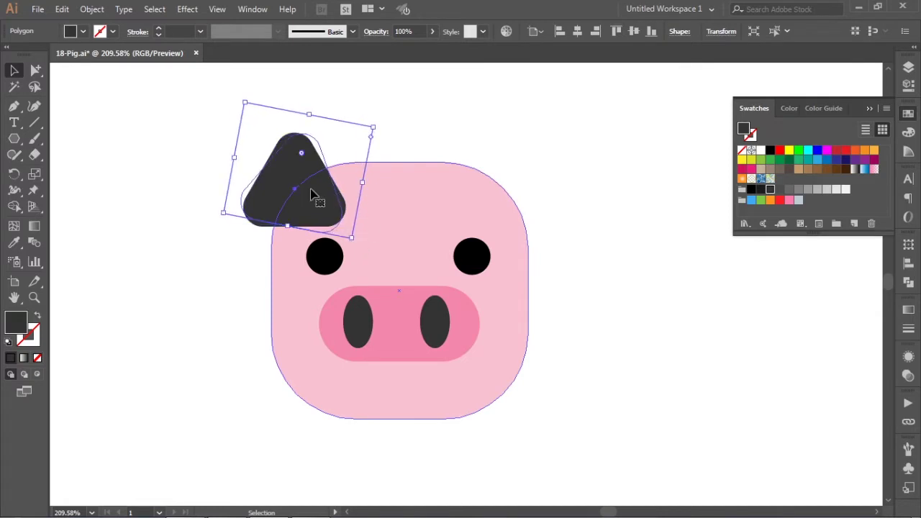
drag(309, 192, 313, 191)
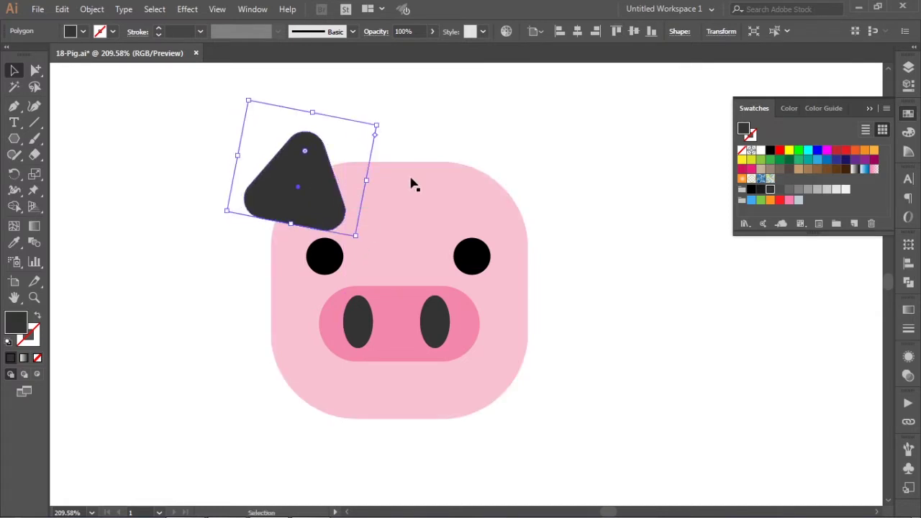
click(478, 149)
- Move the eyes and snout together two arrow-key nudges lower on the head
key(ctrl+1)
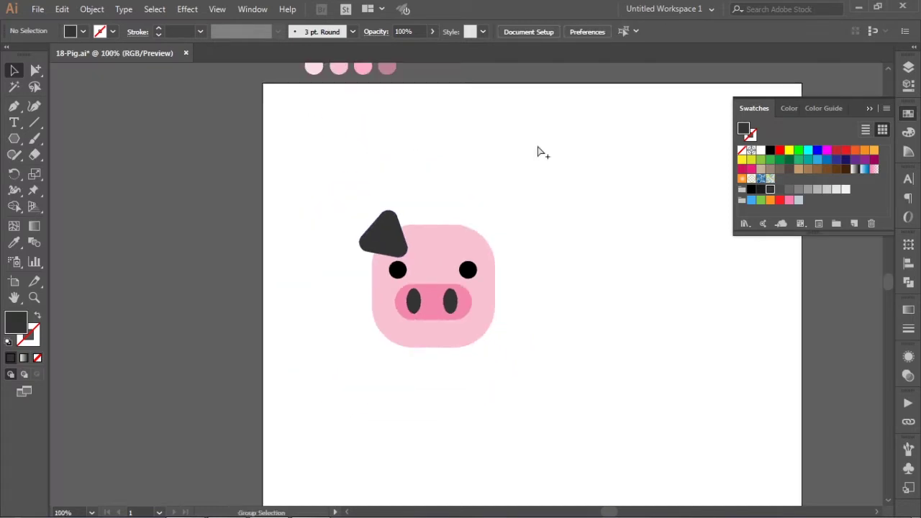
click(373, 277)
drag(362, 268, 536, 343)
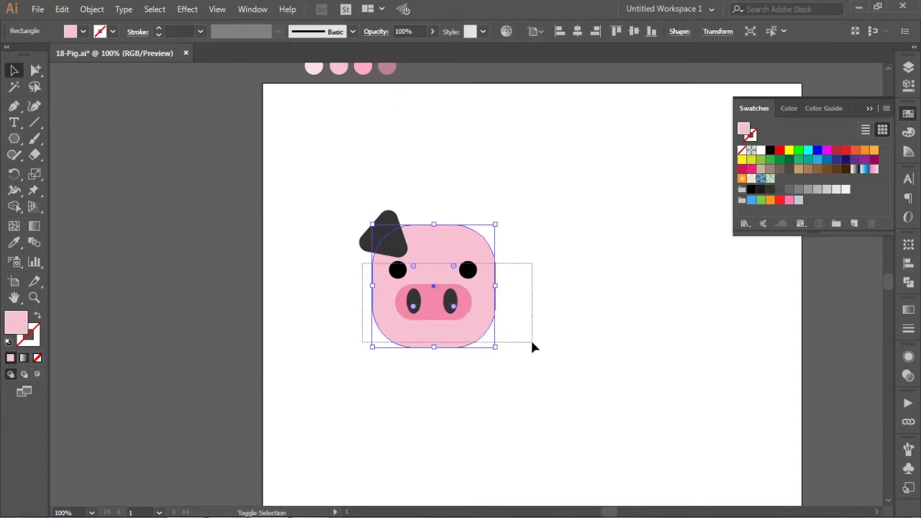
key(Down)
key(Down)
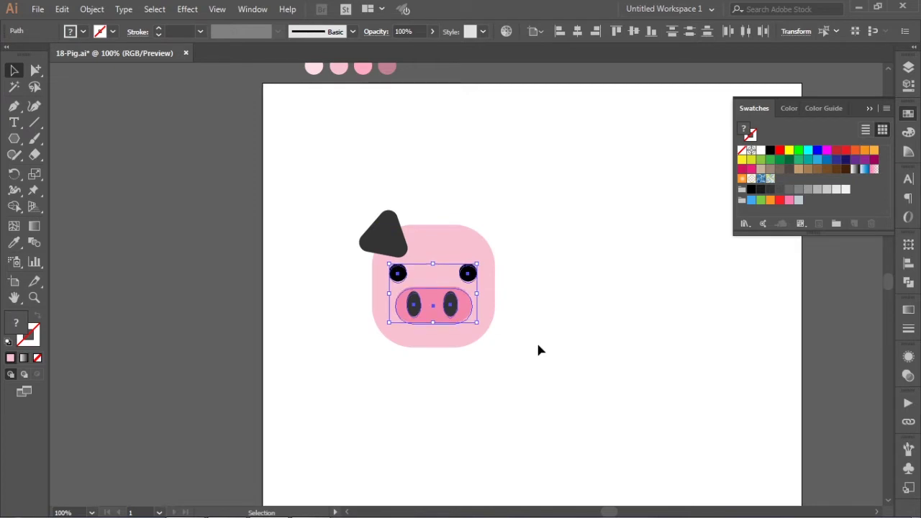
key(Down)
key(Down)
key(Down)
key(Down)
key(Down)
key(Down)
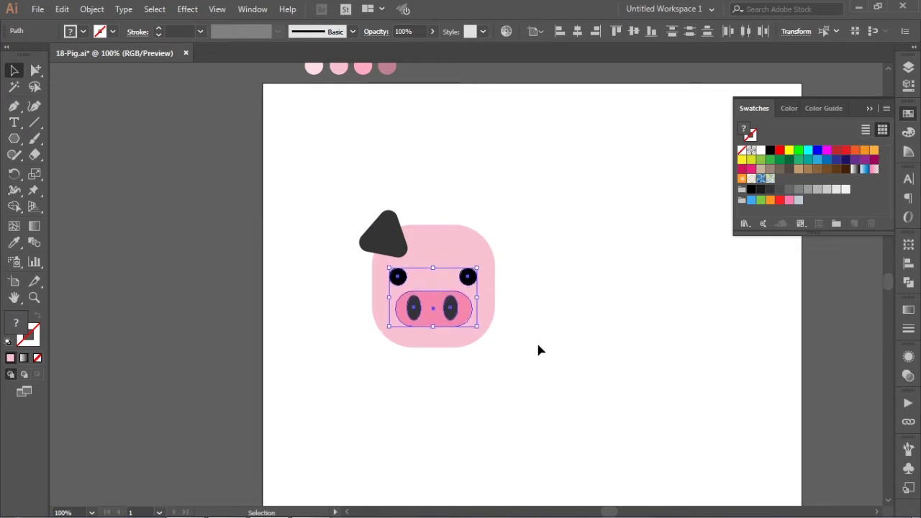
click(539, 349)
scroll(498, 242, up, 3)
scroll(431, 288, up, 1)
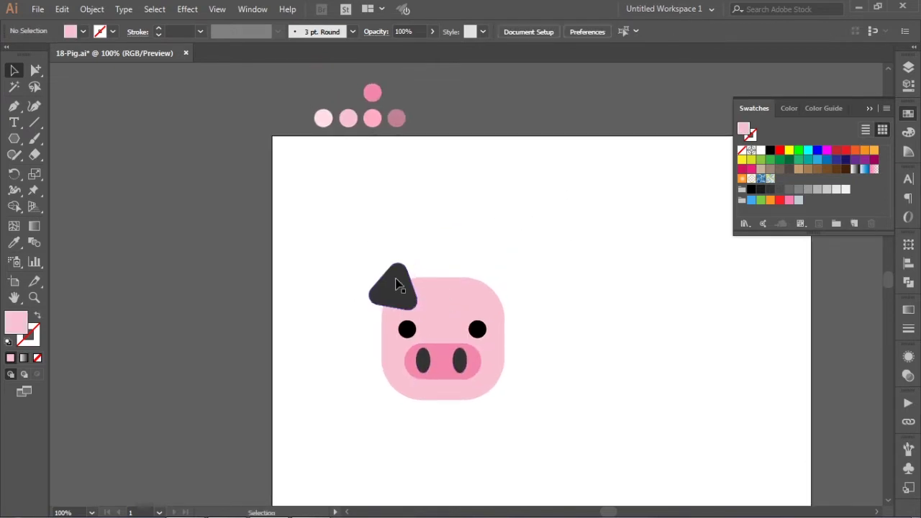
- Recolour the ear with the lightest pink sampled from the palette
click(395, 283)
key(i)
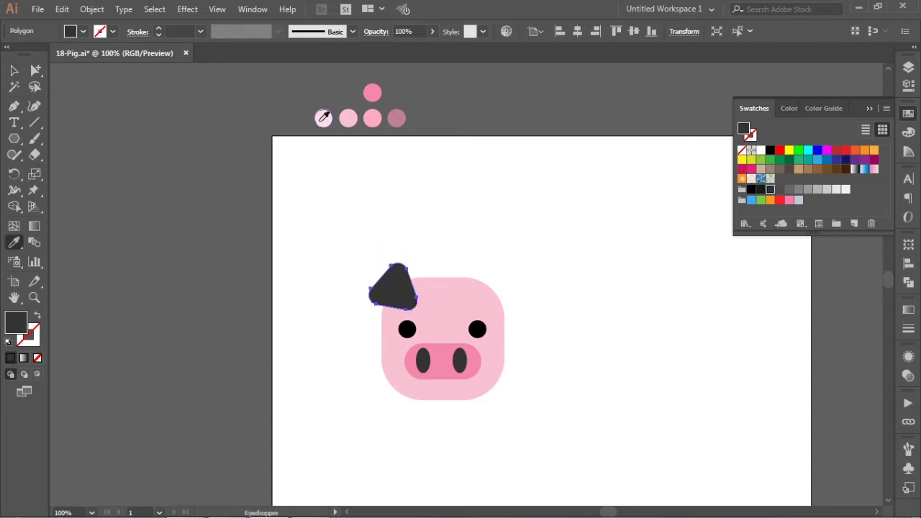
click(323, 117)
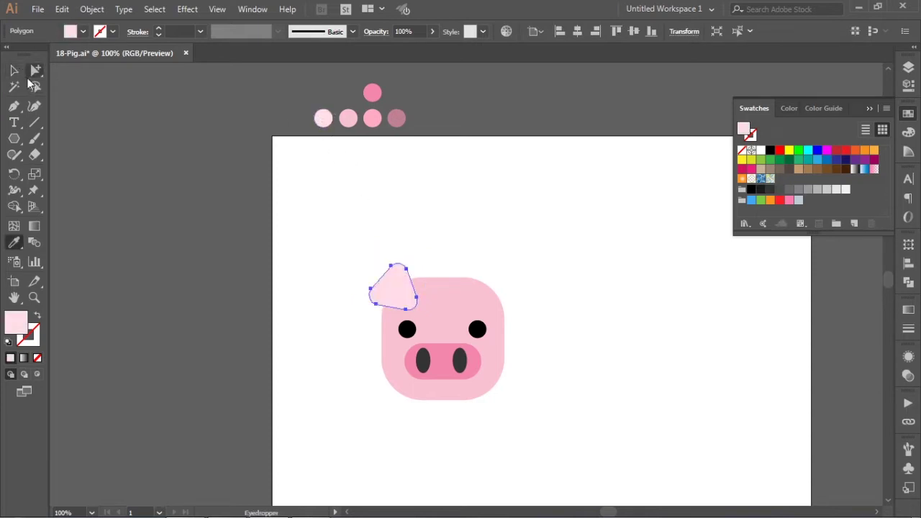
click(13, 70)
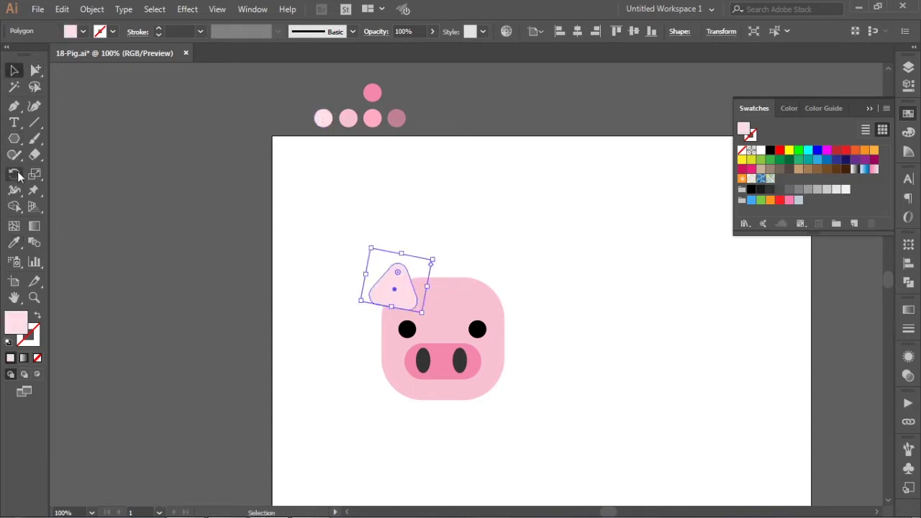
- Make a vertically reflected copy of the ear and place it on the head's top-right
drag(19, 176, 79, 187)
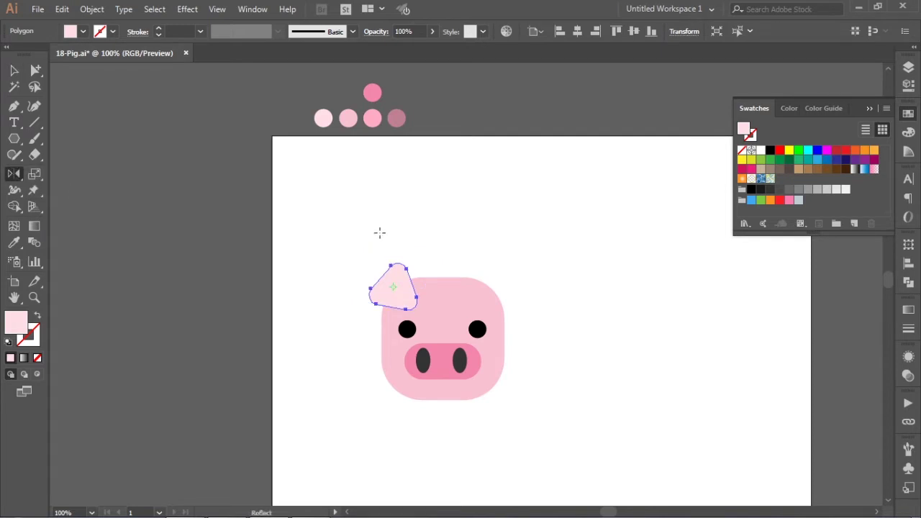
key(Return)
click(632, 350)
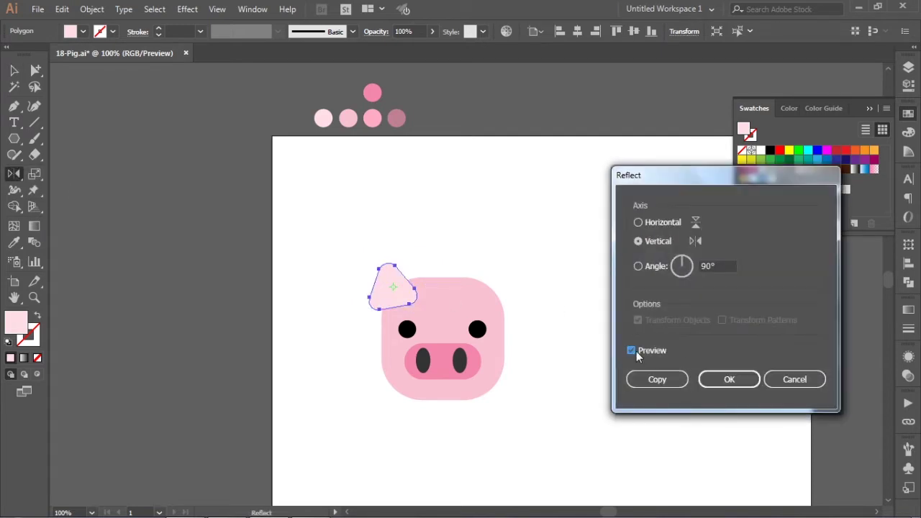
click(652, 379)
click(13, 69)
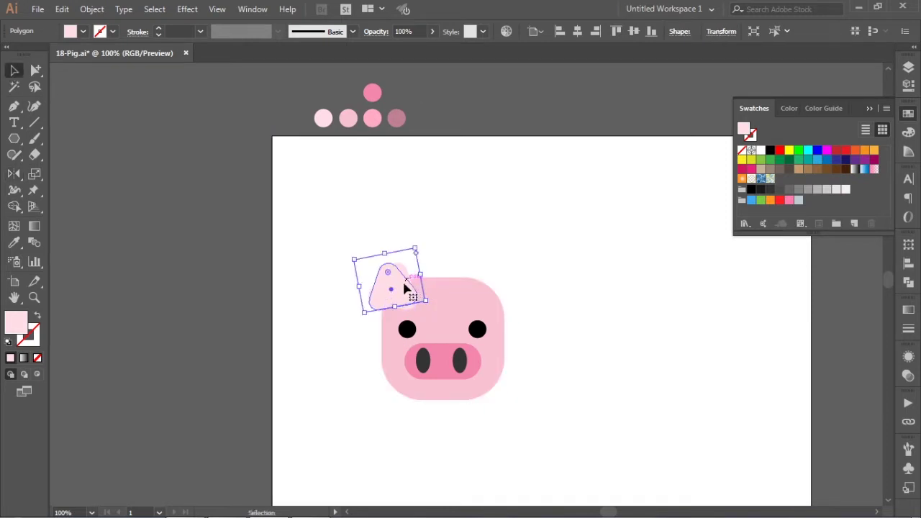
drag(405, 284, 495, 295)
- Draw a small circle in the empty space below the pig's head
click(569, 352)
key(z)
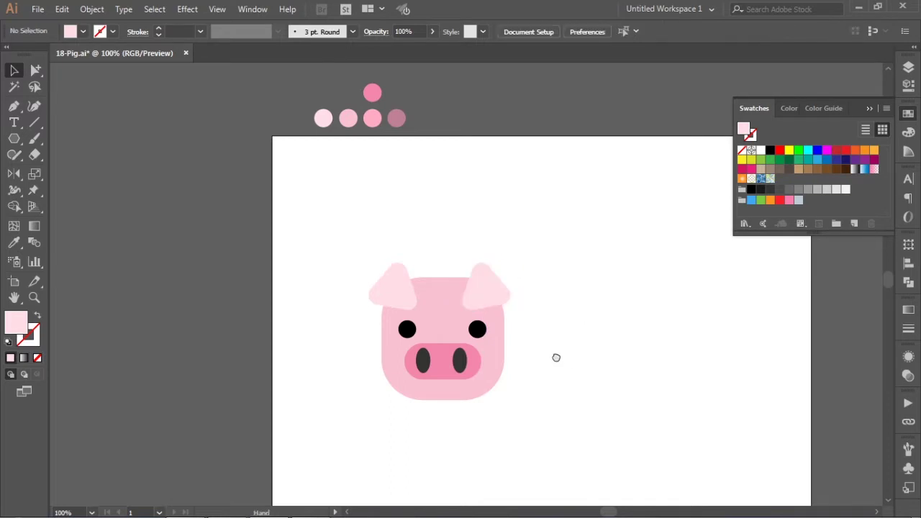
scroll(554, 324, down, 3)
mouse_move(326, 149)
mouse_down()
mouse_move(551, 367)
mouse_move(547, 333)
mouse_up()
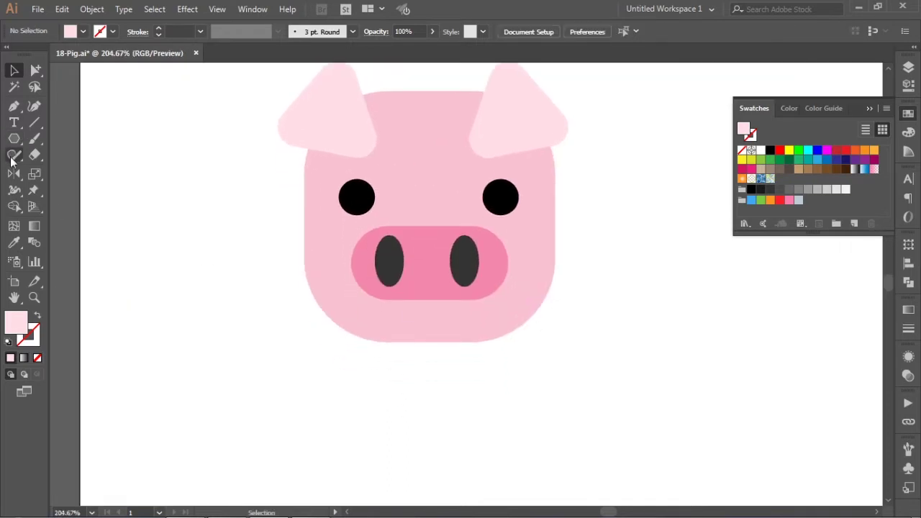
drag(14, 138, 80, 171)
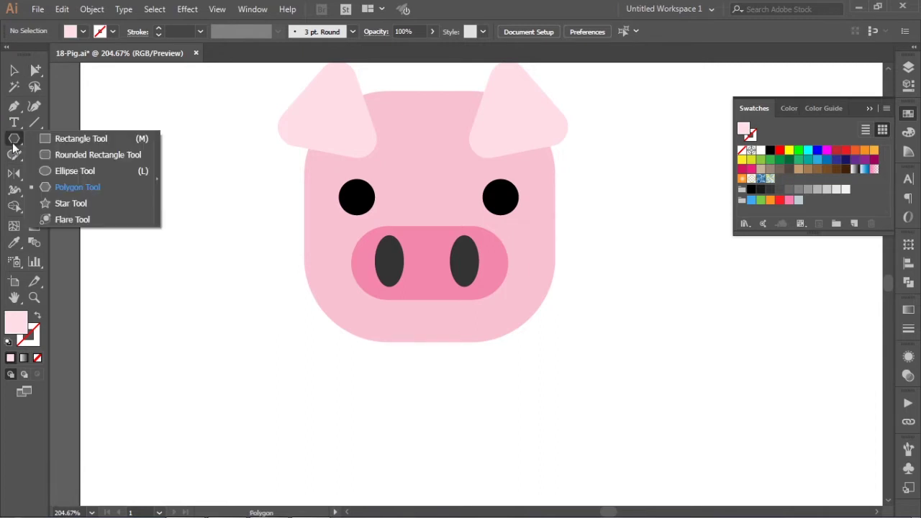
drag(491, 286, 496, 193)
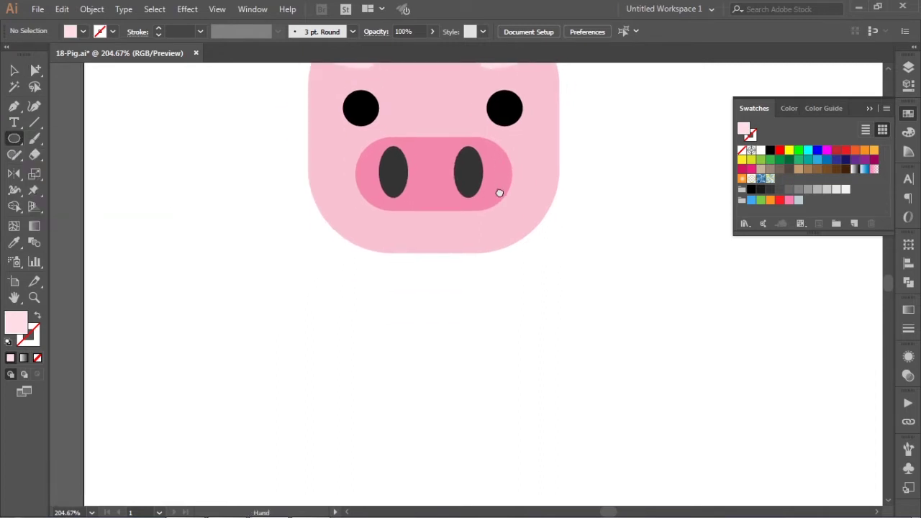
drag(391, 294, 473, 342)
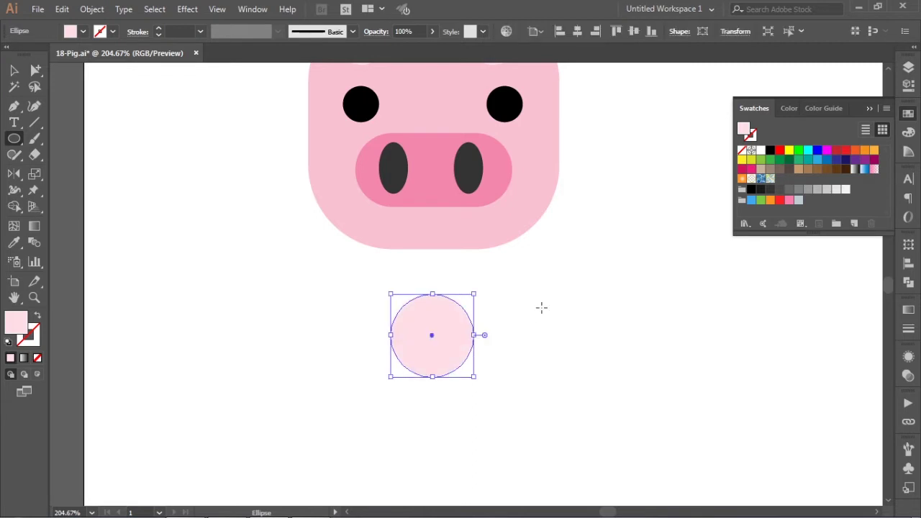
- Delete the circle's top anchor and make it an unfilled arc with a black stroke
key(a)
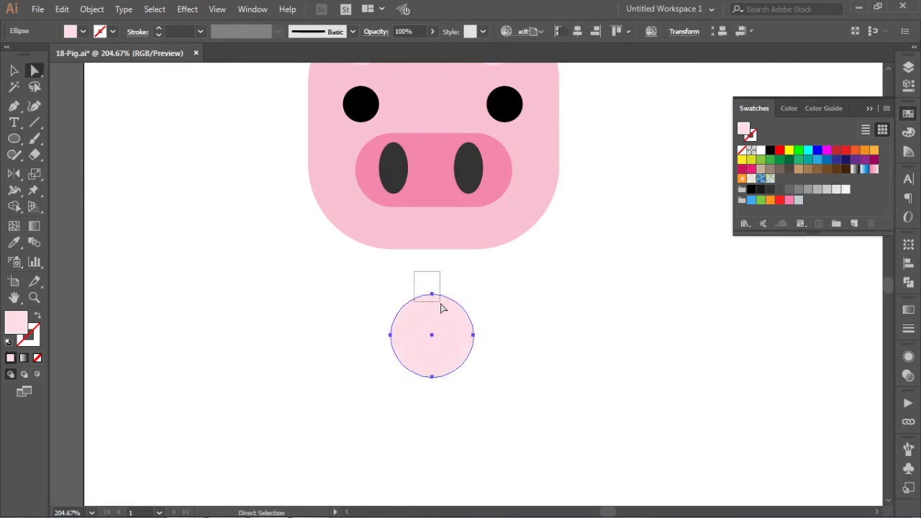
drag(434, 297, 440, 306)
key(Delete)
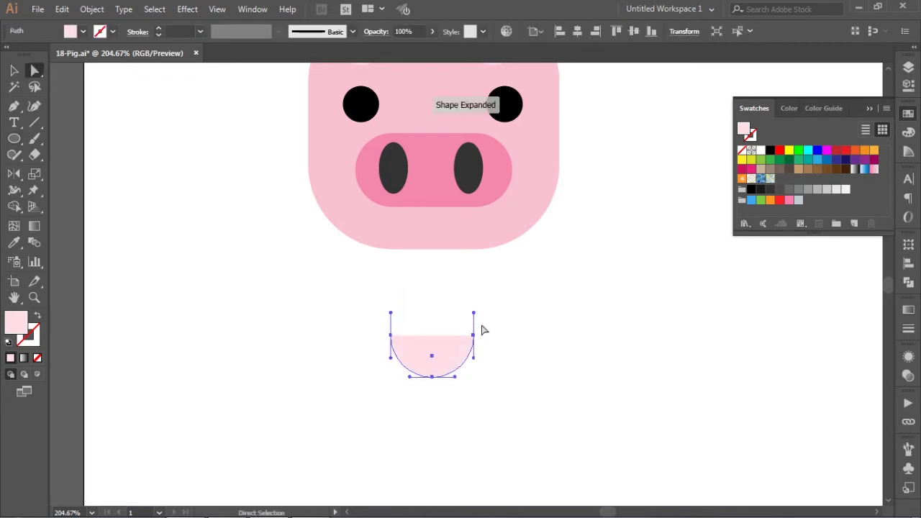
key(x)
key(x)
key(x)
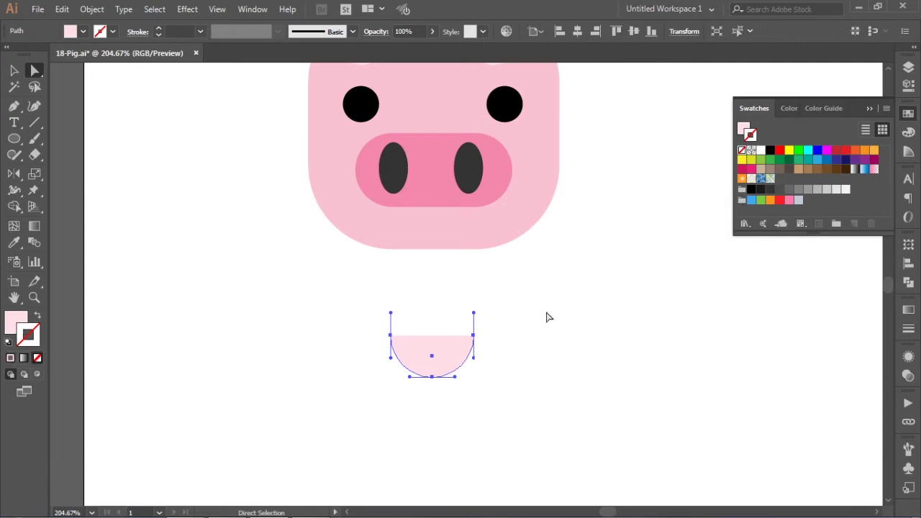
key(shift+x)
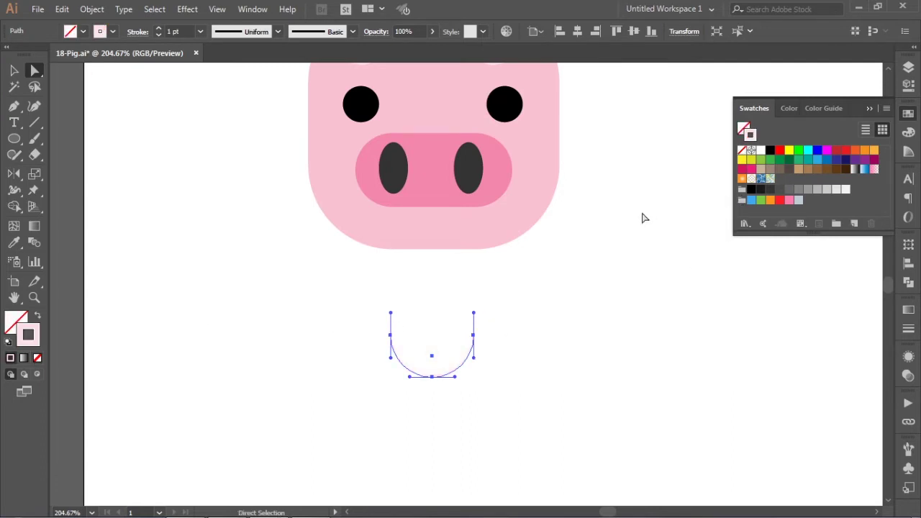
click(771, 150)
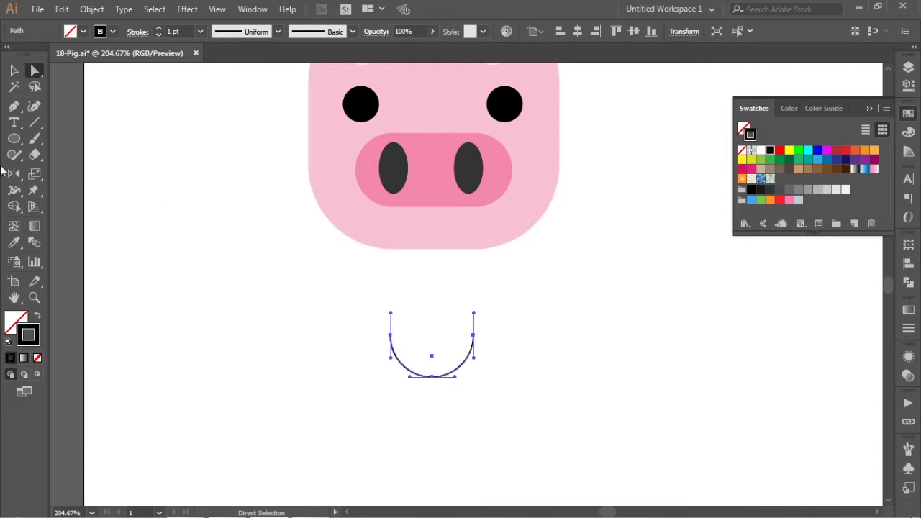
click(14, 70)
- Give the arc a 12 pt black stroke with round caps
click(532, 317)
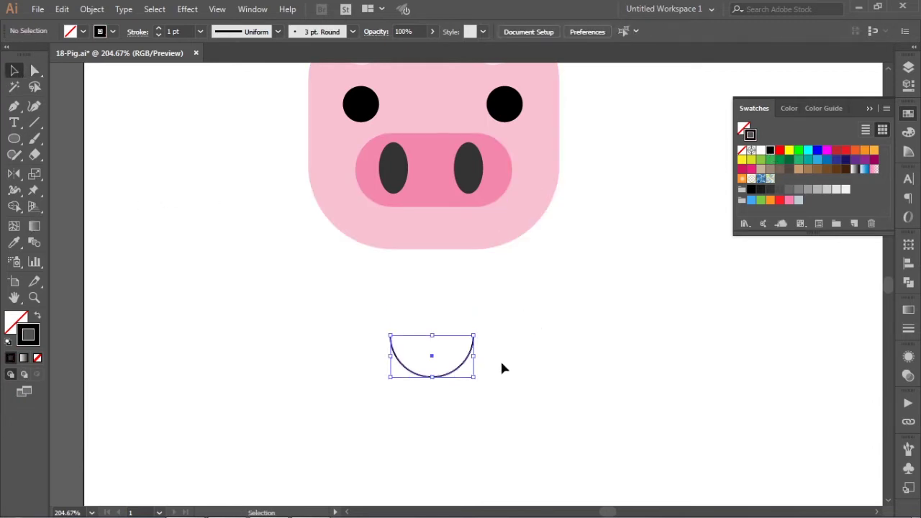
drag(496, 356, 422, 379)
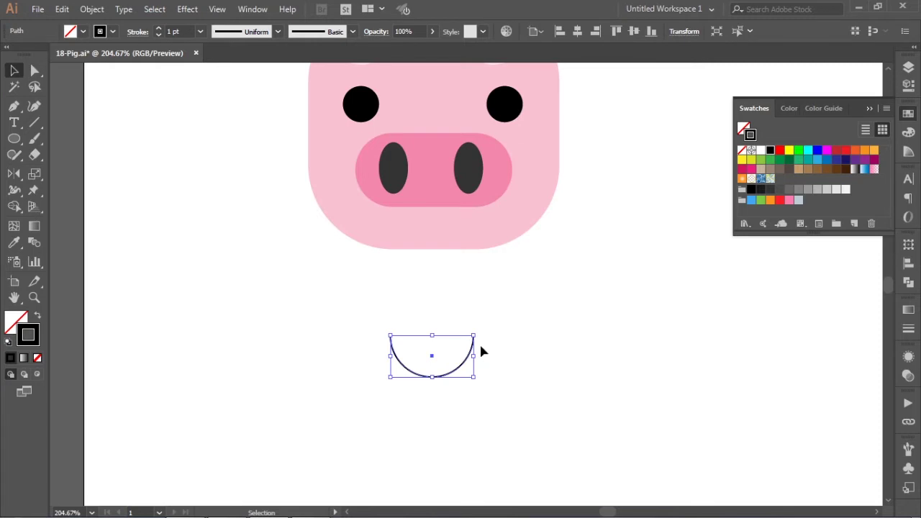
click(908, 328)
click(790, 306)
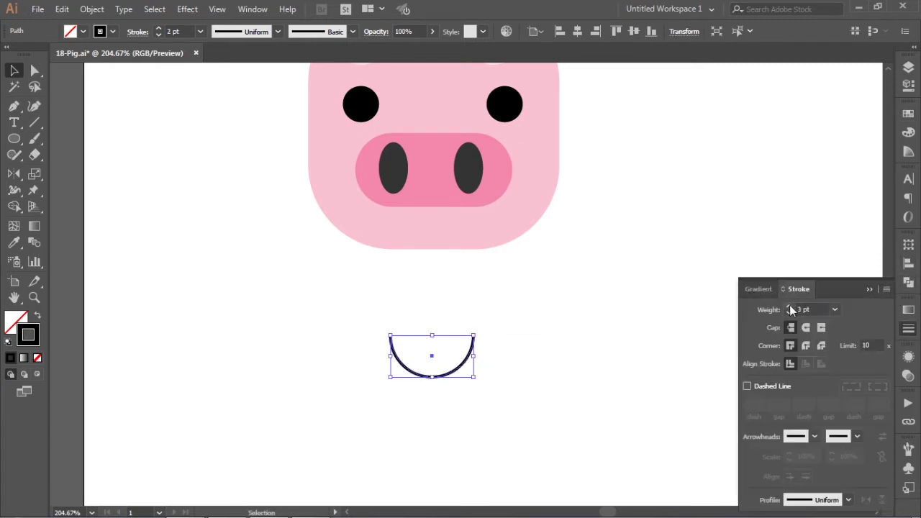
click(790, 306)
click(790, 306)
click(788, 306)
click(789, 306)
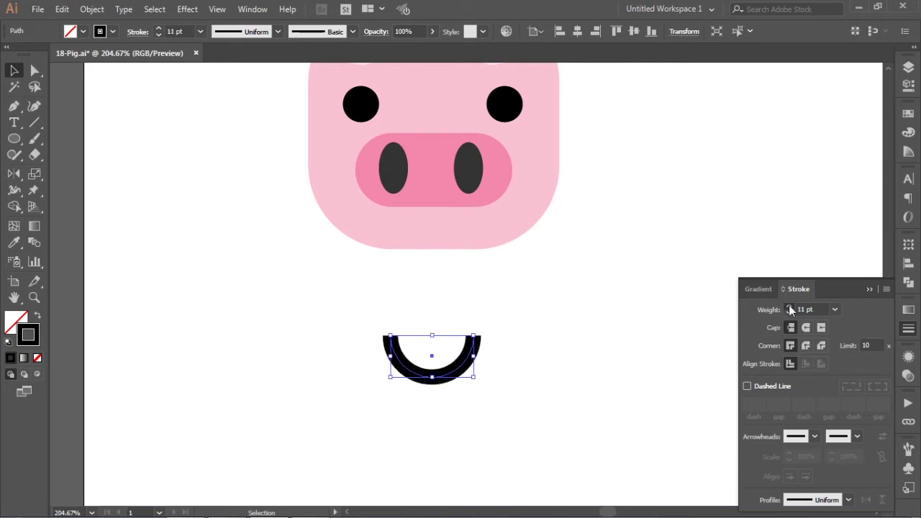
click(789, 306)
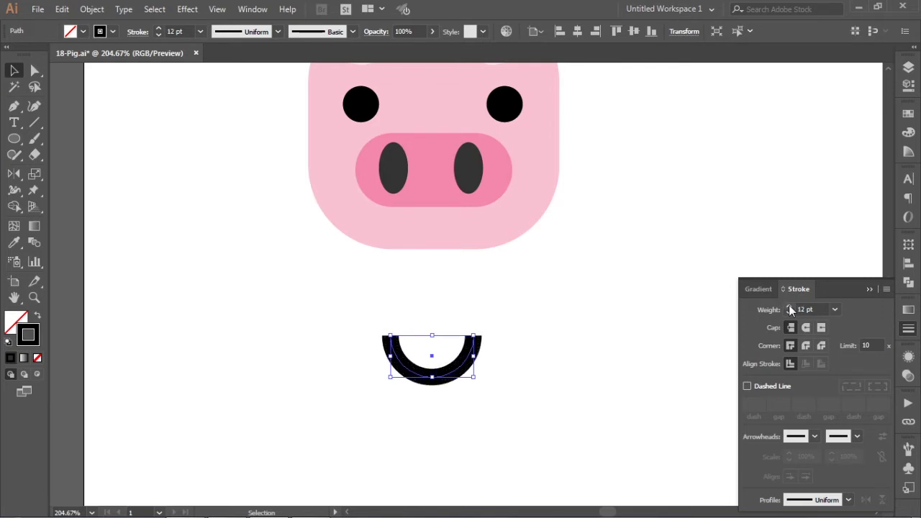
click(805, 344)
- Scale the arc down to mouth size under the snout and set its stroke to 9 pt
drag(494, 302, 499, 323)
drag(480, 356, 446, 386)
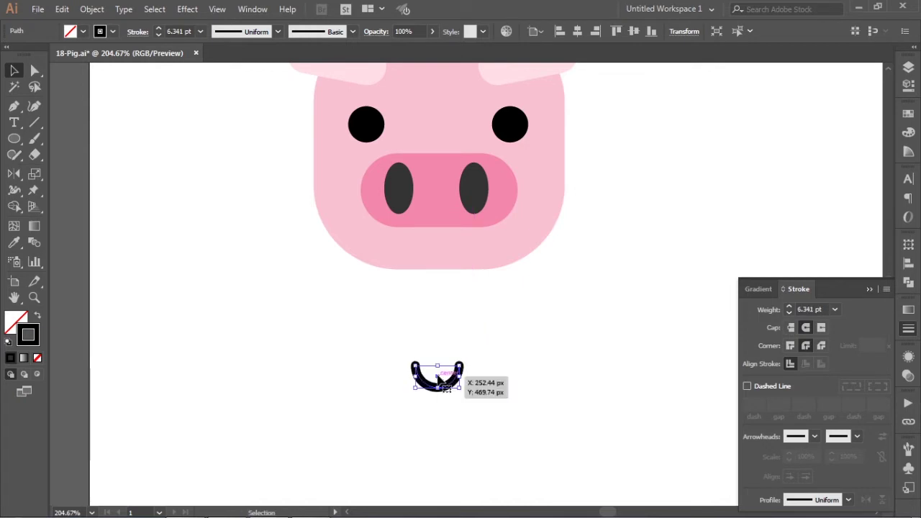
drag(438, 375, 440, 247)
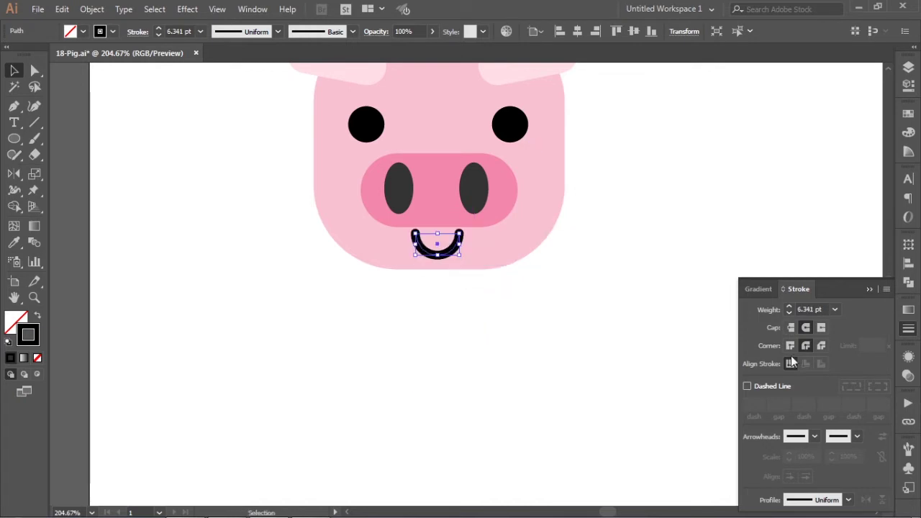
click(790, 307)
click(790, 307)
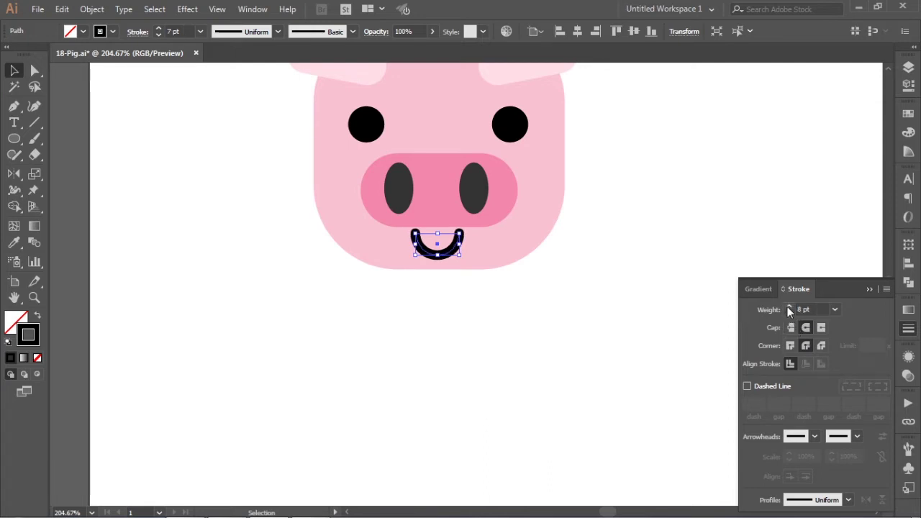
click(790, 307)
drag(459, 234, 458, 235)
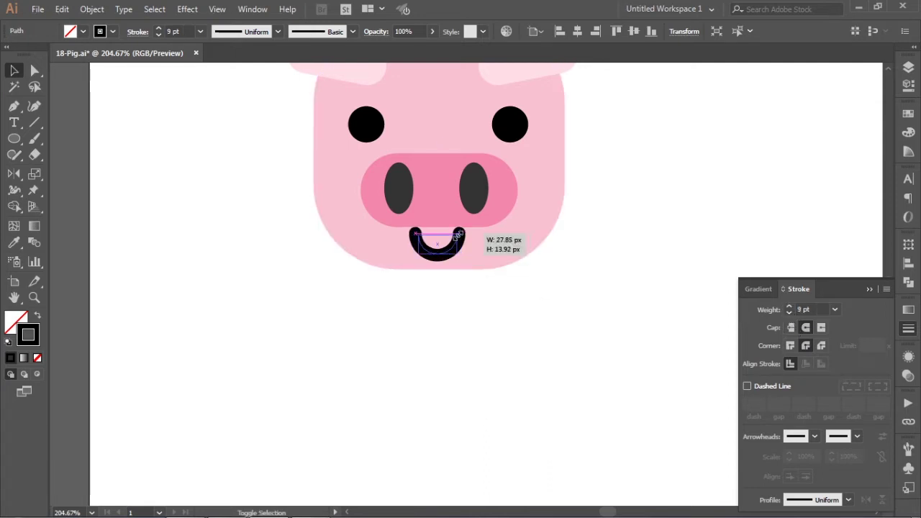
click(543, 288)
- Nudge the eyes and snout together two steps higher on the face
drag(553, 273, 555, 341)
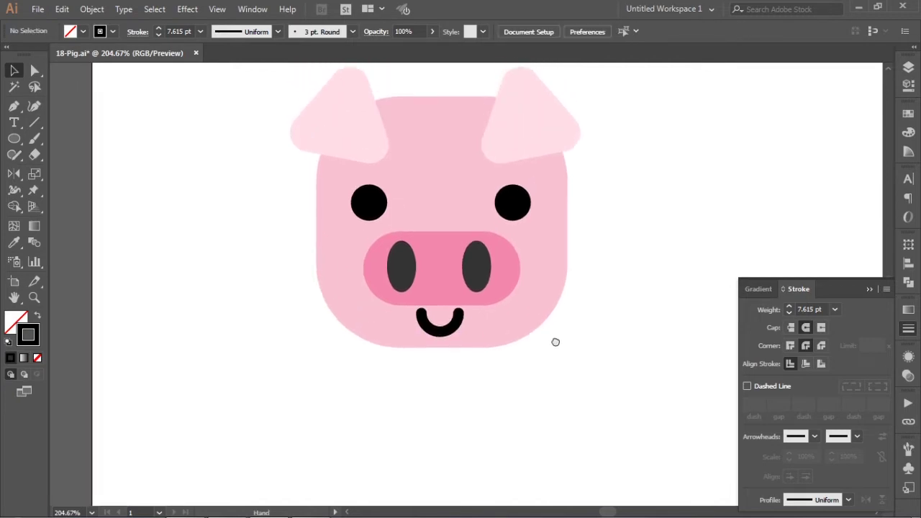
click(323, 225)
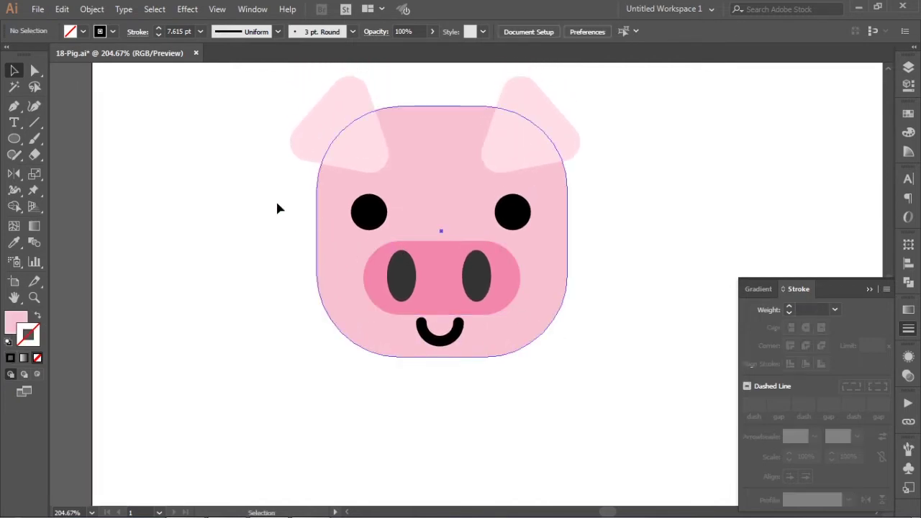
drag(277, 205, 606, 281)
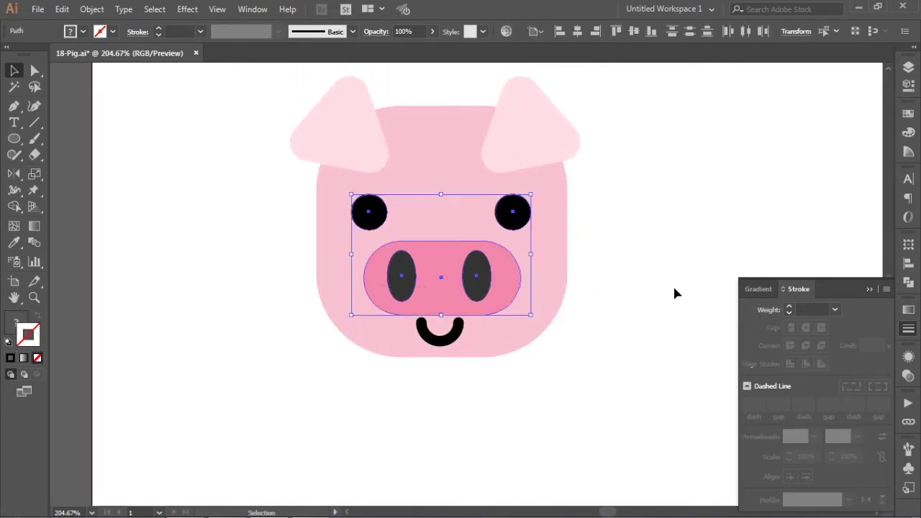
key(Up)
key(Up)
key(Up)
key(Up)
key(Up)
key(Up)
key(Up)
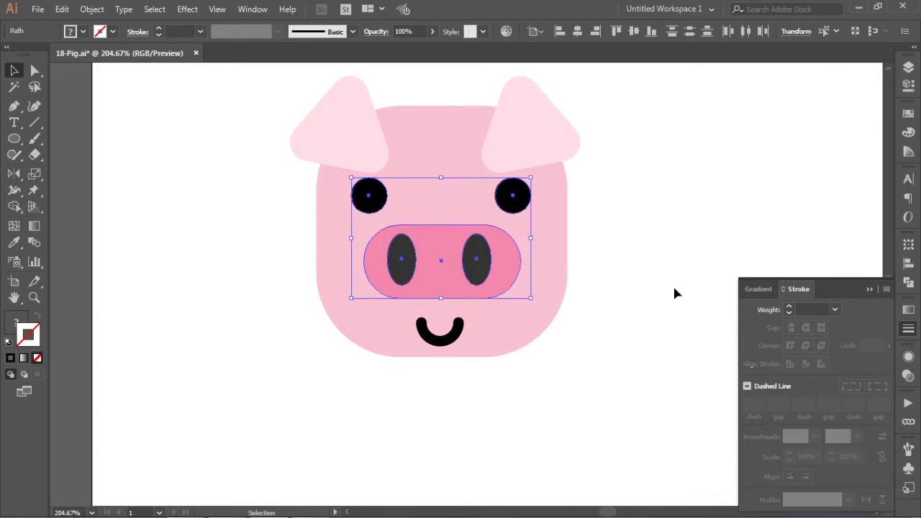
key(Up)
key(Up)
- Nudge the smile up two steps so it stays beneath the snout
click(442, 366)
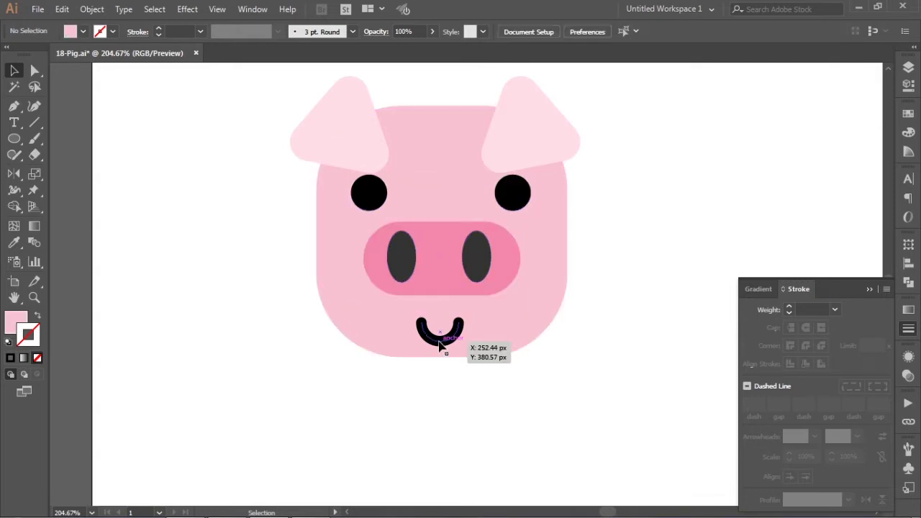
drag(442, 366, 438, 344)
key(Up)
key(Up)
key(Up)
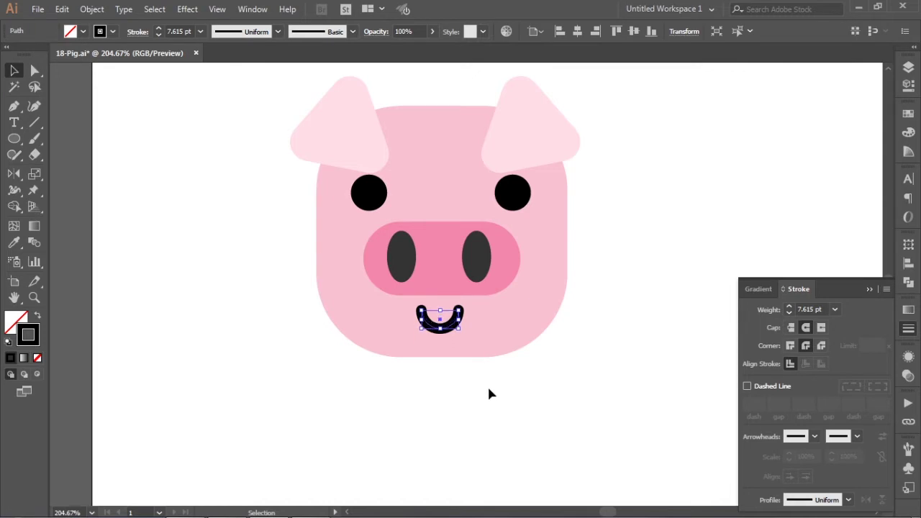
key(Up)
key(Up)
key(ctrl+shift+a)
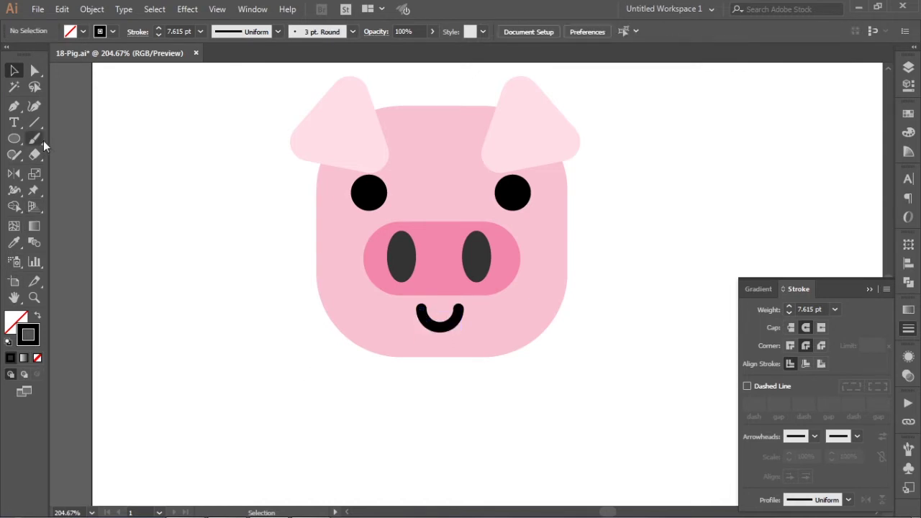
click(13, 139)
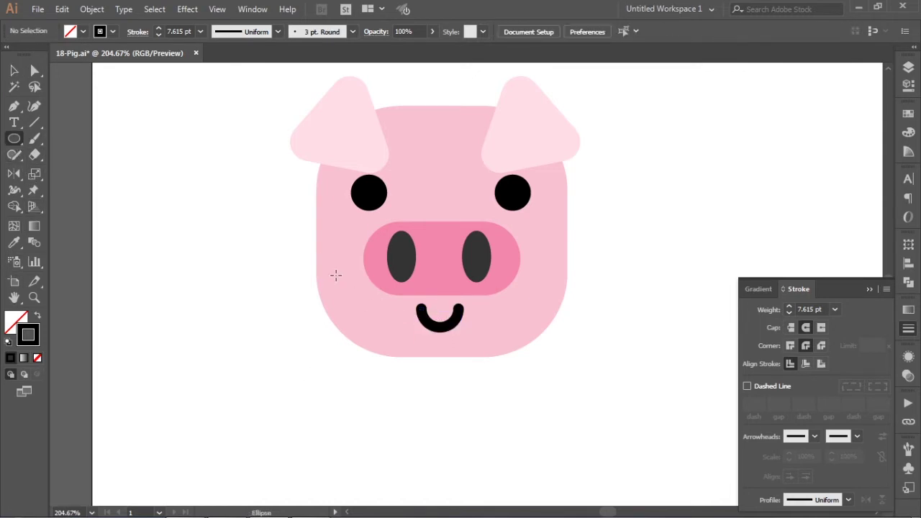
- Draw a small left-cheek circle in the face's pink with Multiply blending
drag(336, 275, 366, 305)
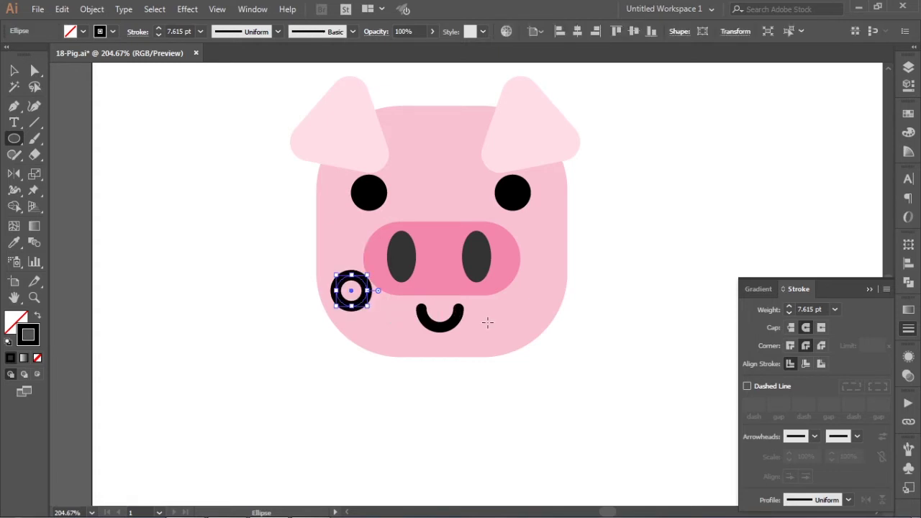
key(i)
click(456, 171)
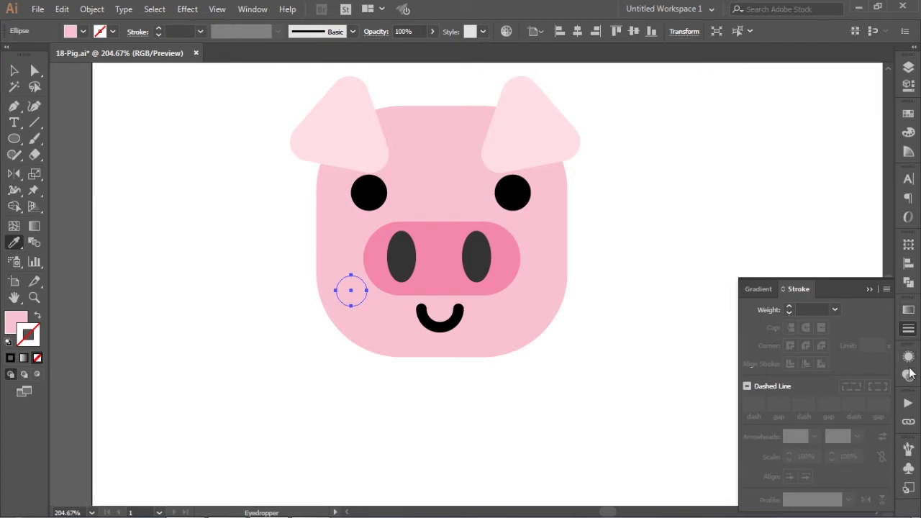
click(908, 374)
click(770, 371)
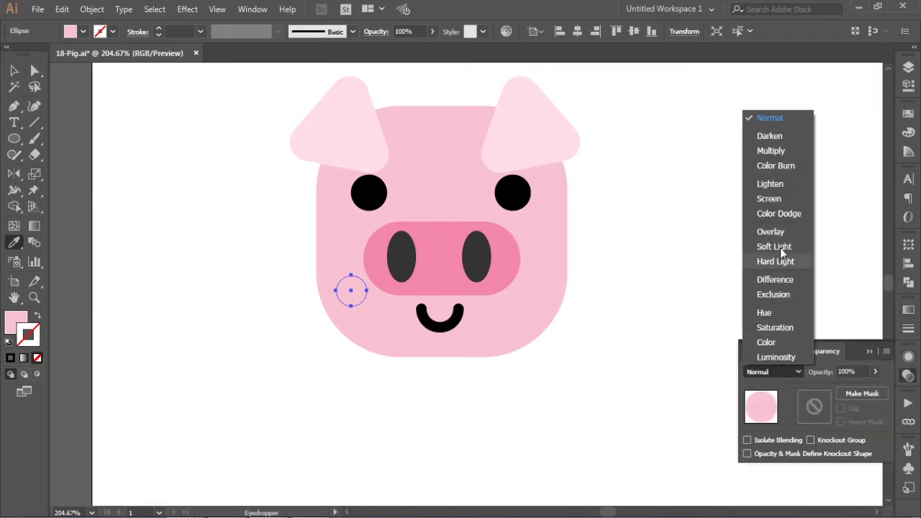
click(773, 150)
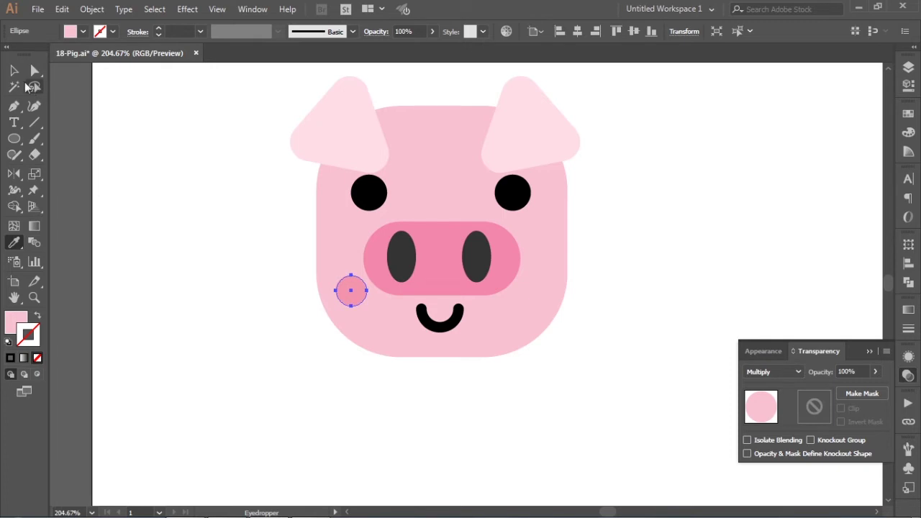
- Enlarge the cheek circle and duplicate it onto the right cheek
click(14, 69)
click(219, 308)
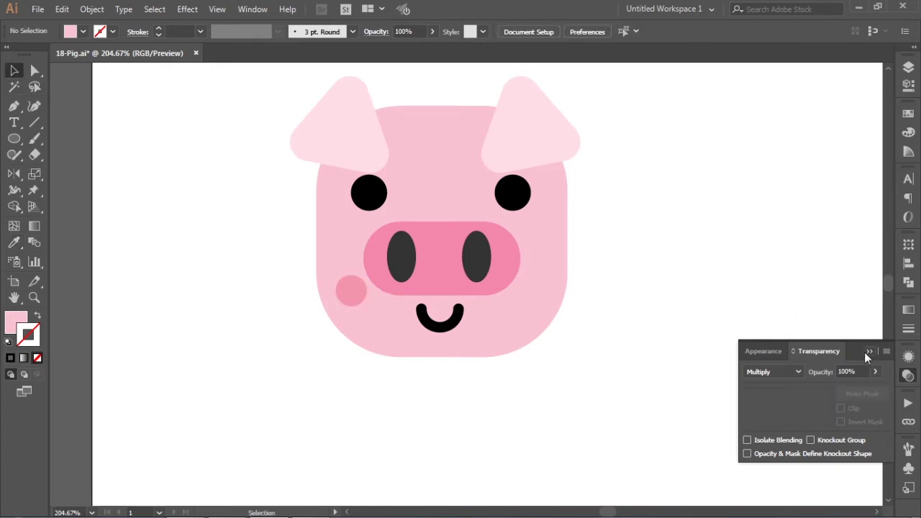
click(868, 352)
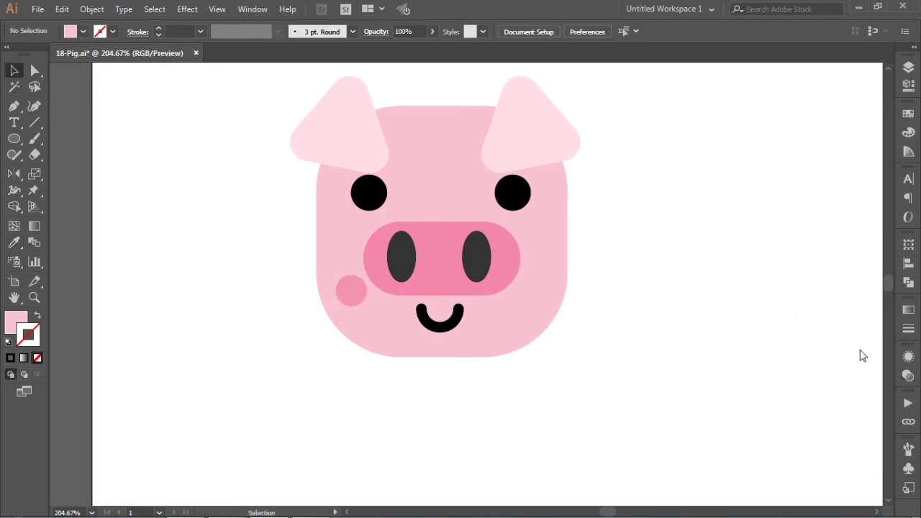
click(353, 295)
mouse_move(342, 278)
mouse_down()
mouse_move(331, 271)
mouse_move(544, 300)
mouse_up()
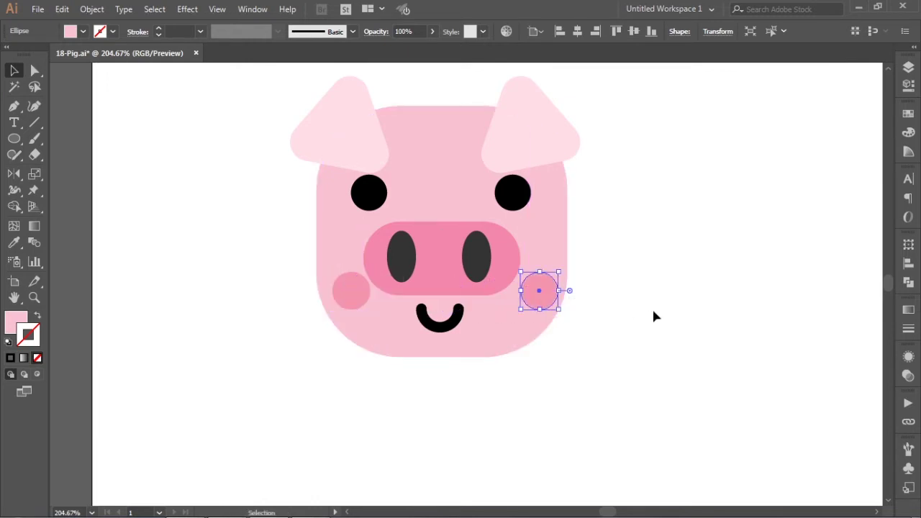
click(654, 304)
drag(641, 272, 651, 290)
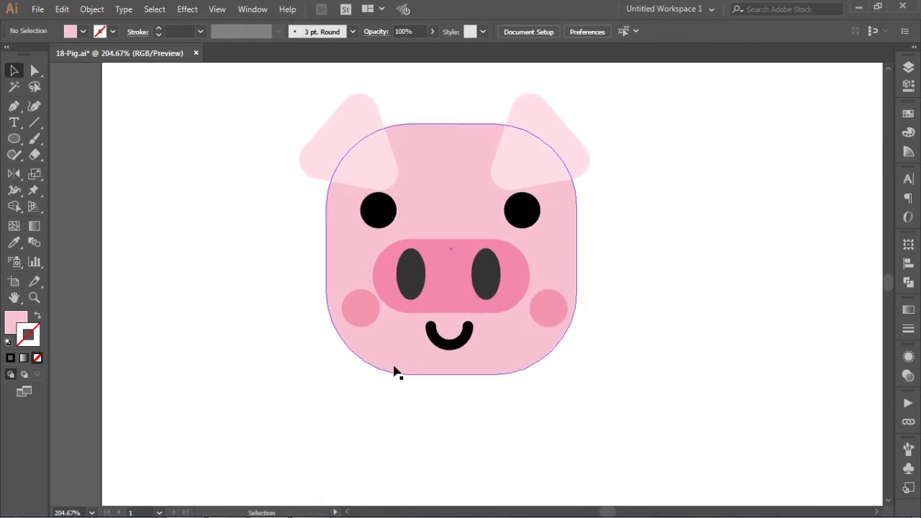
- Set both cheeks to 64% opacity and group them
shift+click(550, 309)
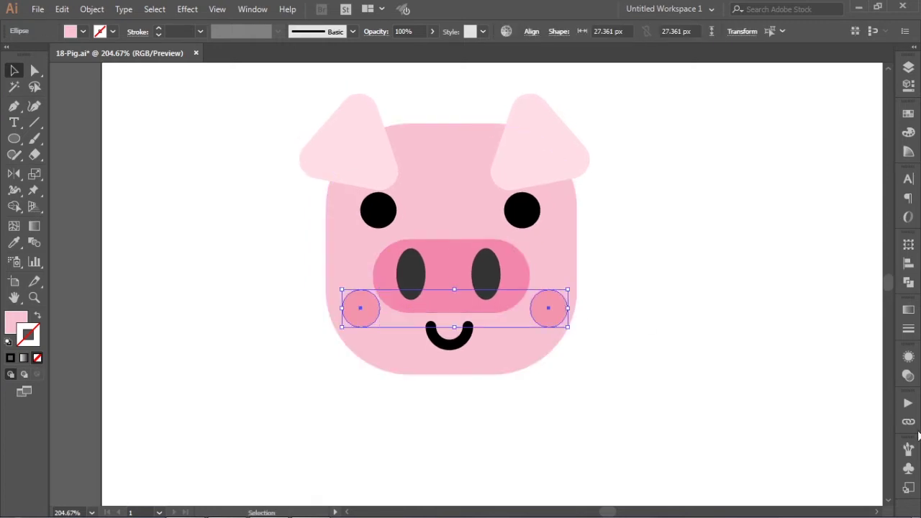
click(908, 376)
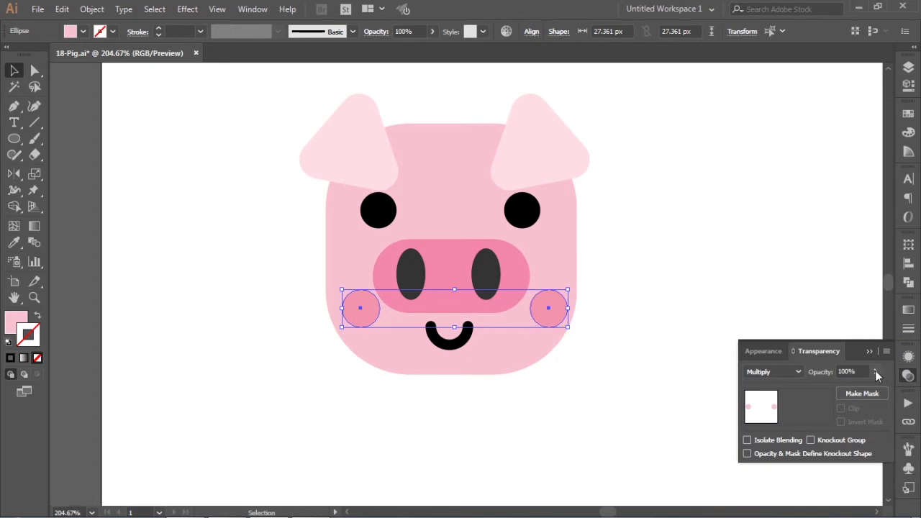
click(876, 372)
drag(861, 390, 855, 388)
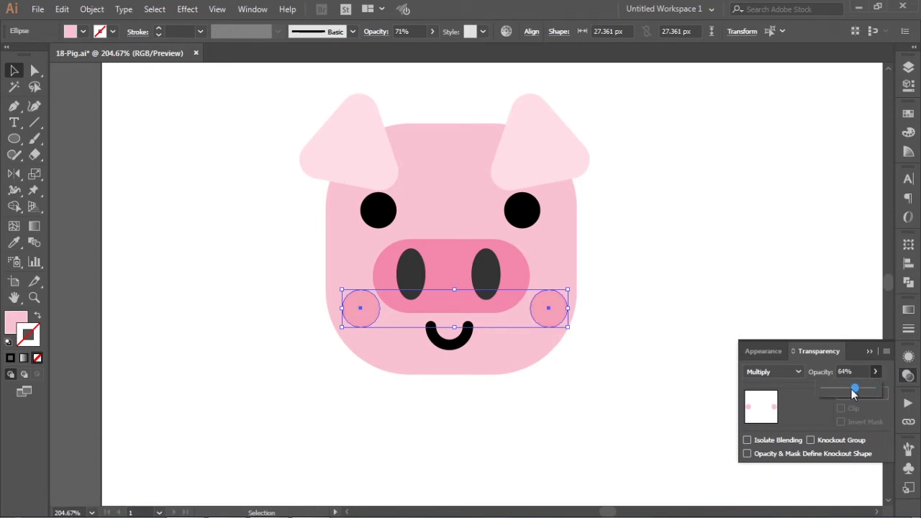
click(868, 352)
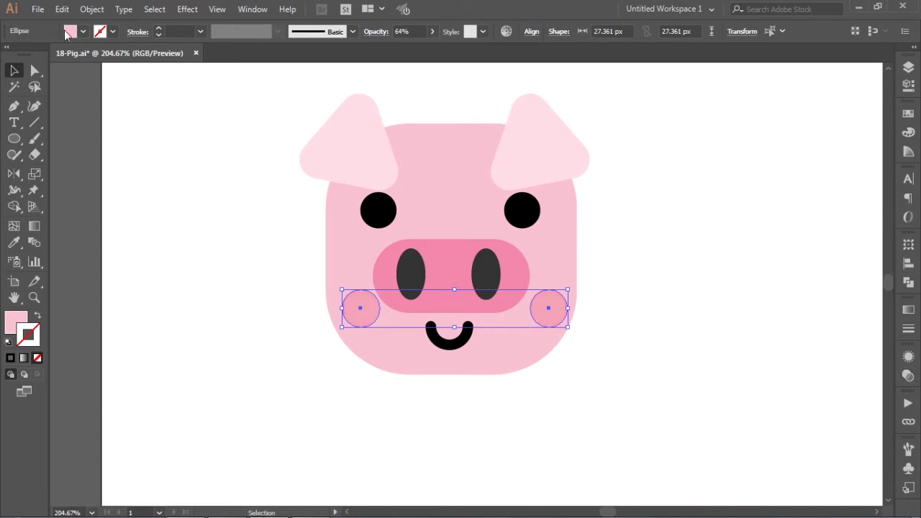
click(92, 8)
click(137, 51)
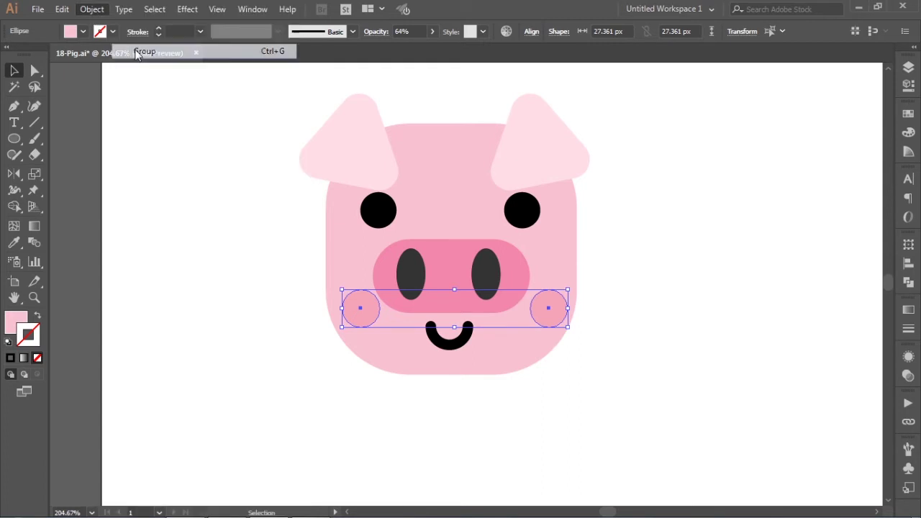
- Reposition the left and right ears into matching spots on the head
click(342, 151)
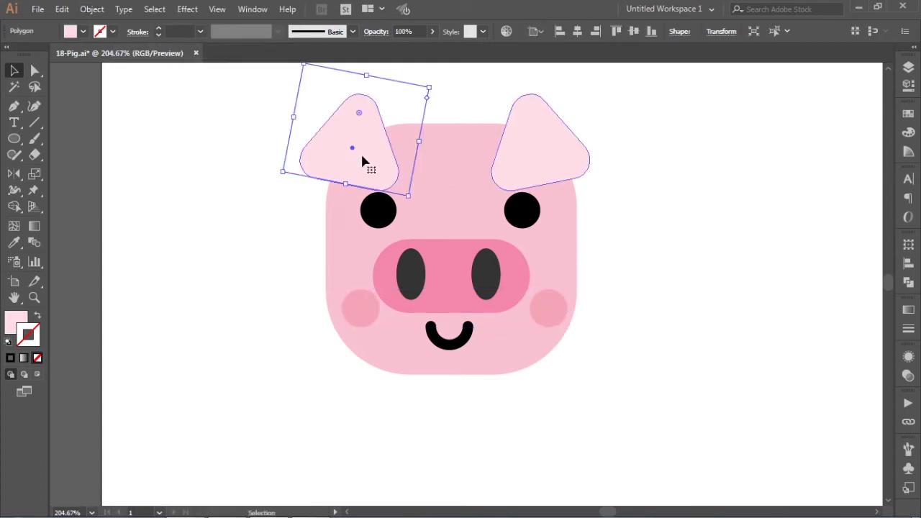
drag(365, 157, 362, 155)
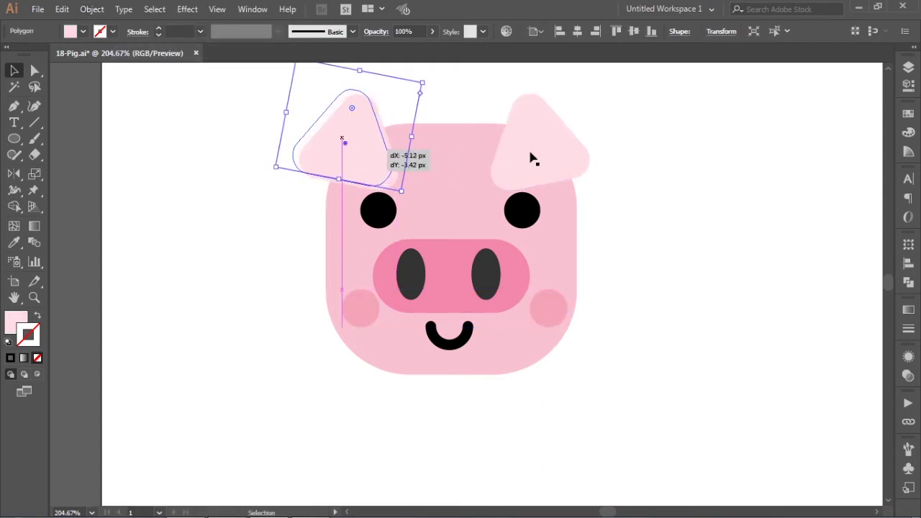
drag(534, 157, 548, 164)
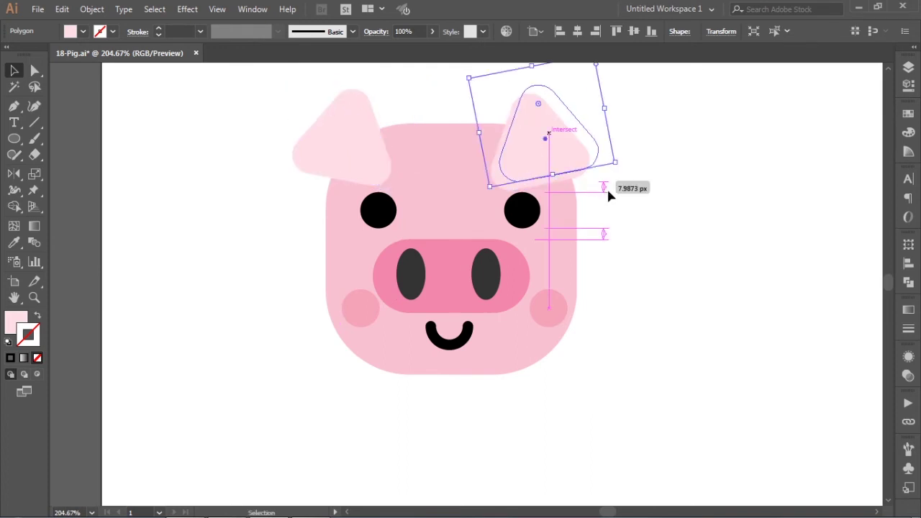
- Set alignment to Align To Selection and nudge both ears up two steps
click(909, 264)
click(880, 277)
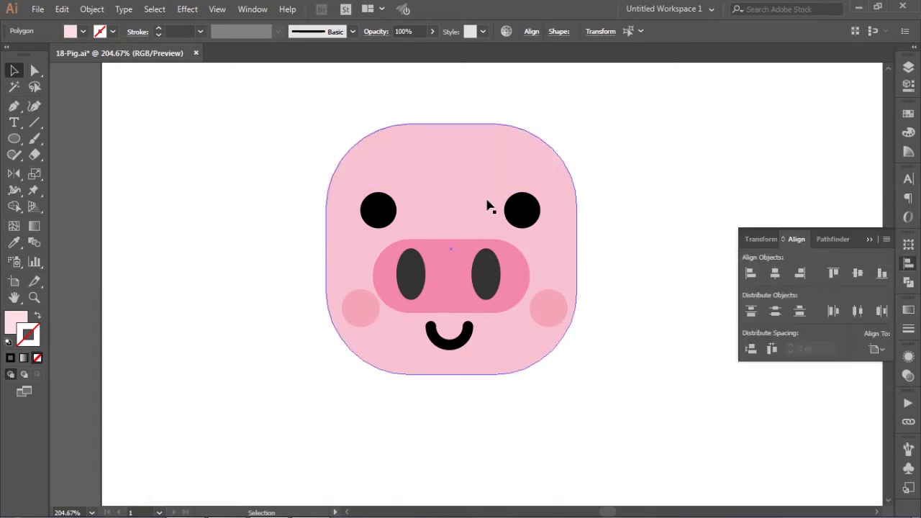
key(ctrl+z)
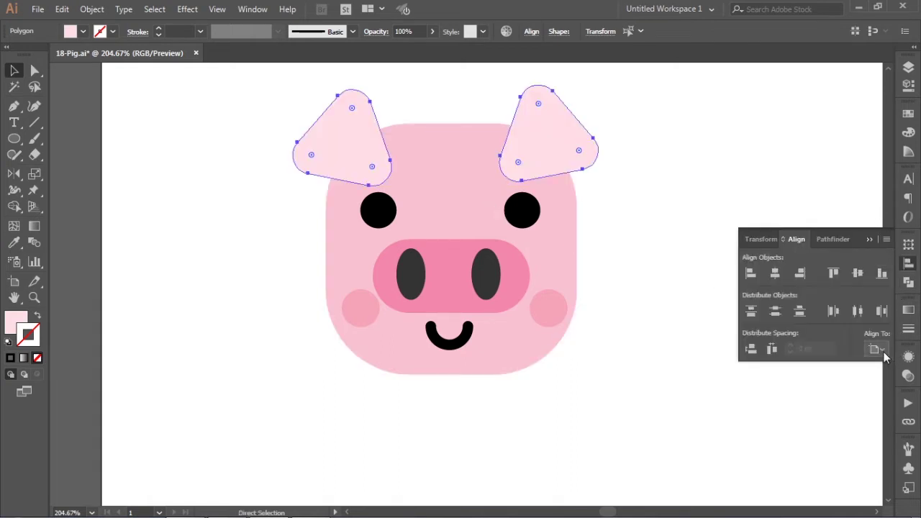
click(877, 350)
click(839, 363)
key(v)
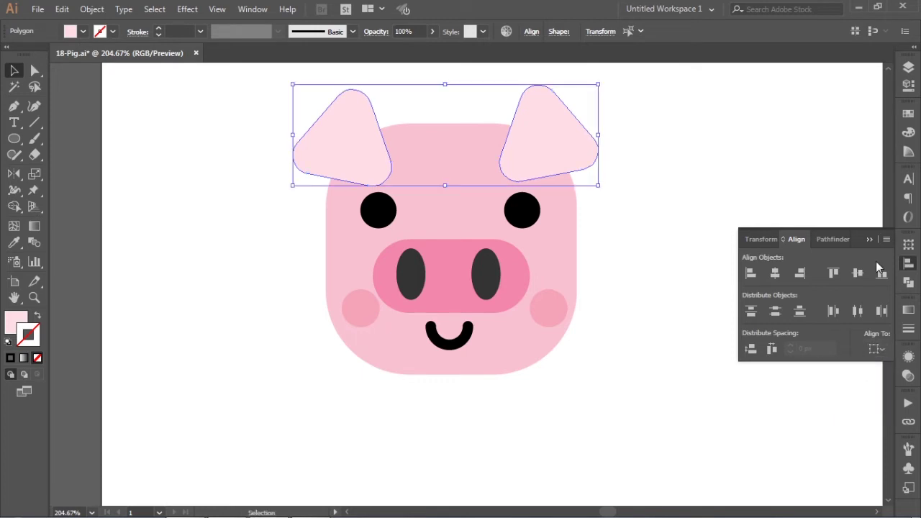
key(Up)
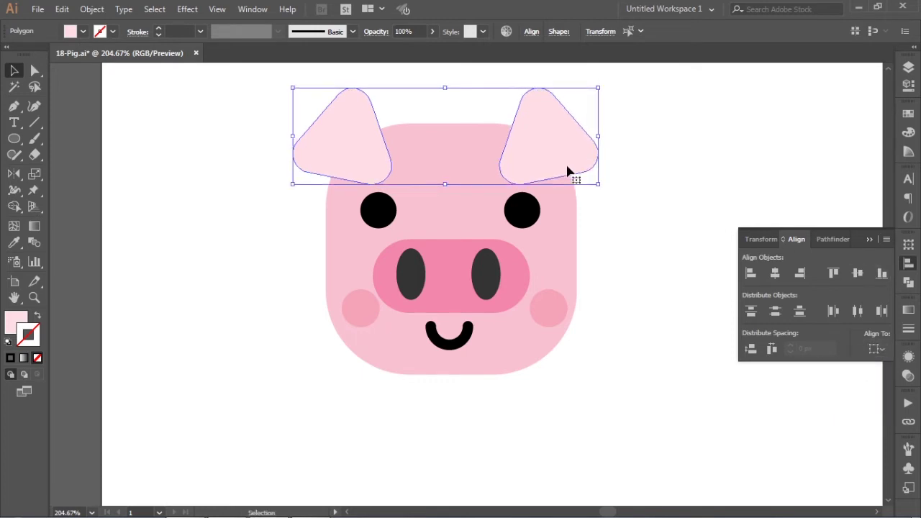
key(Up)
key(Up)
- Group the ears, the eyes and the nostrils as separate pairs
click(101, 10)
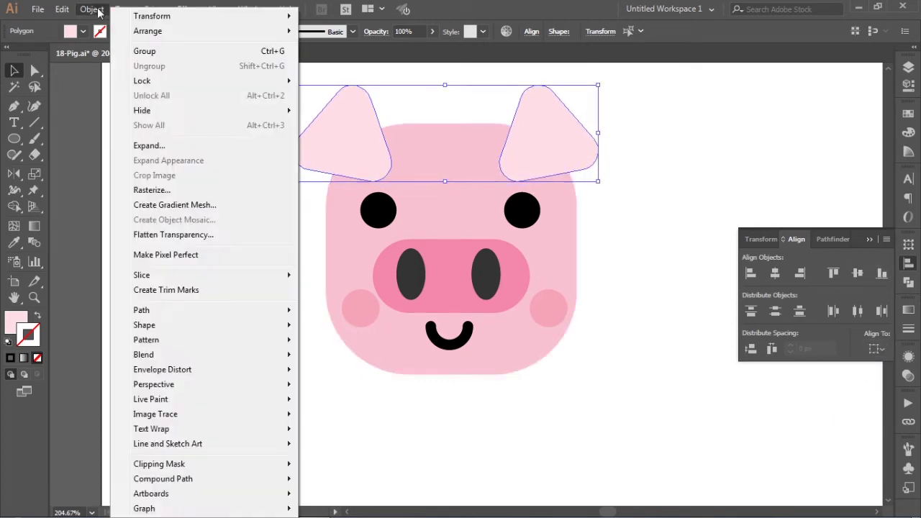
click(147, 52)
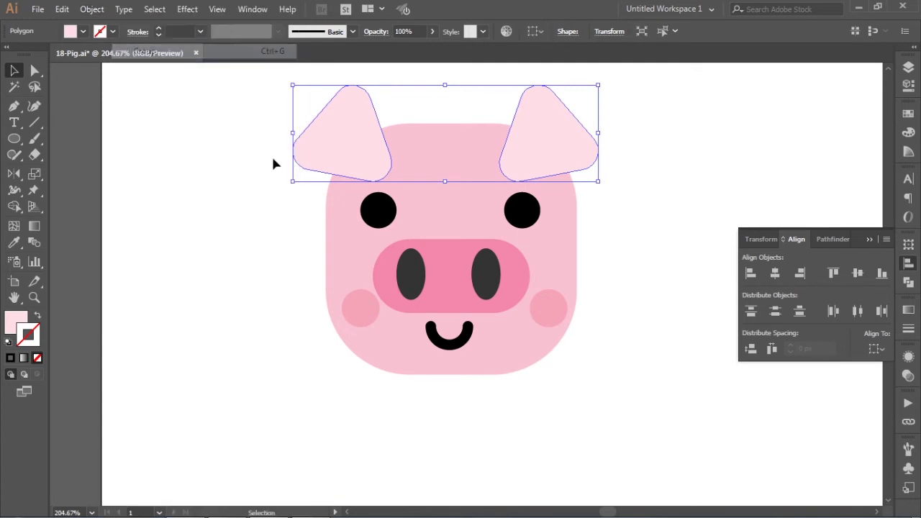
click(379, 209)
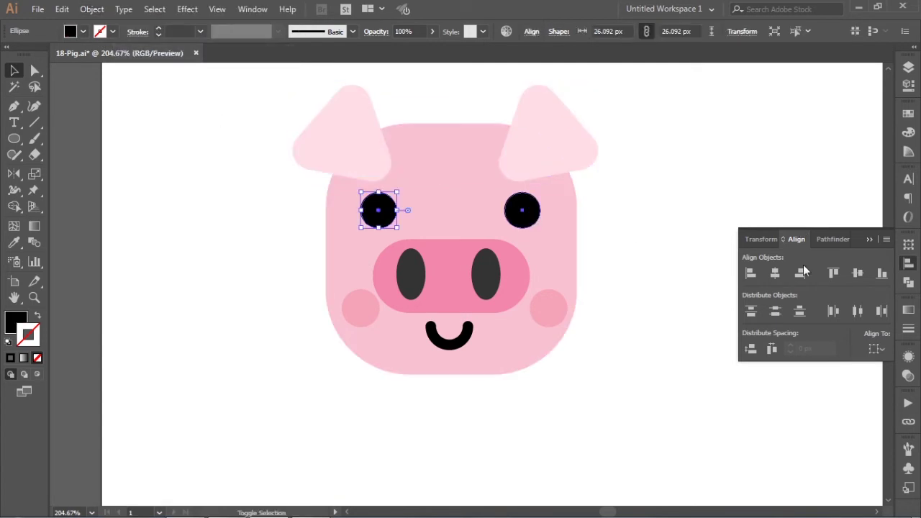
shift+click(523, 210)
click(92, 9)
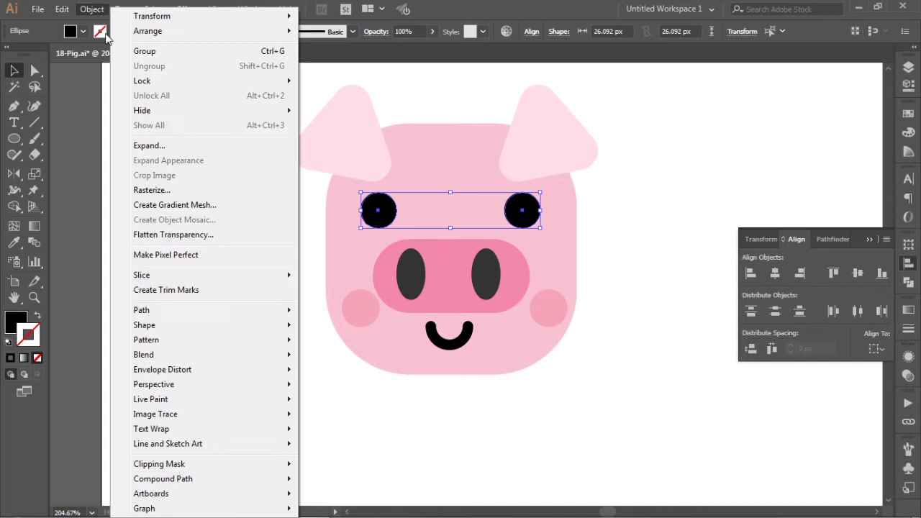
click(153, 56)
click(409, 279)
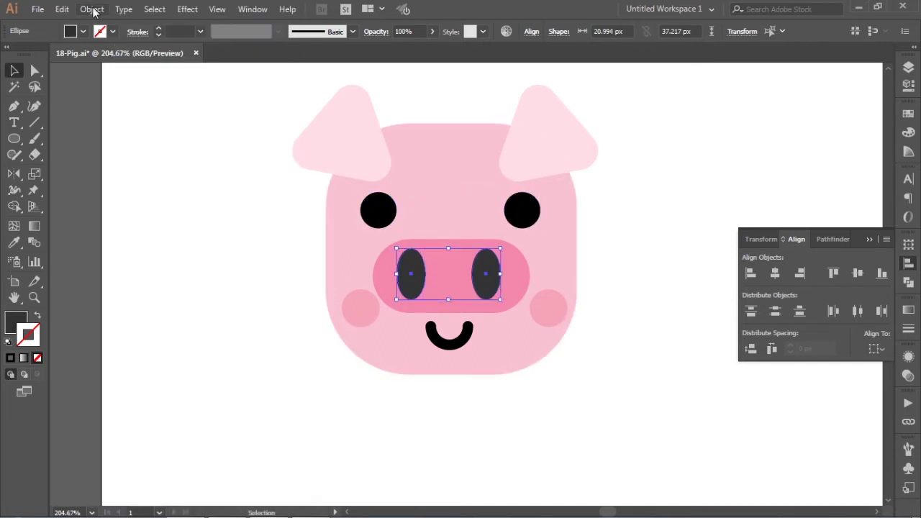
click(92, 9)
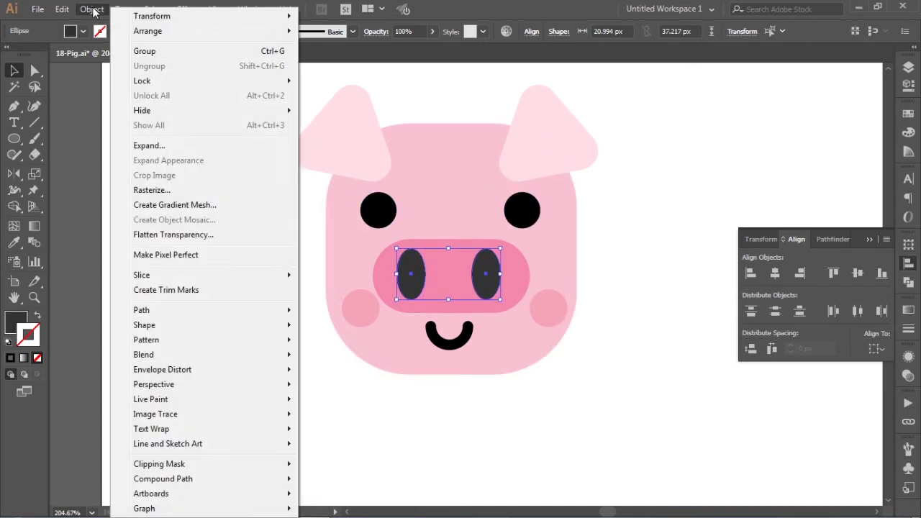
click(144, 51)
- Horizontally centre all the pig face parts on each other
click(372, 320)
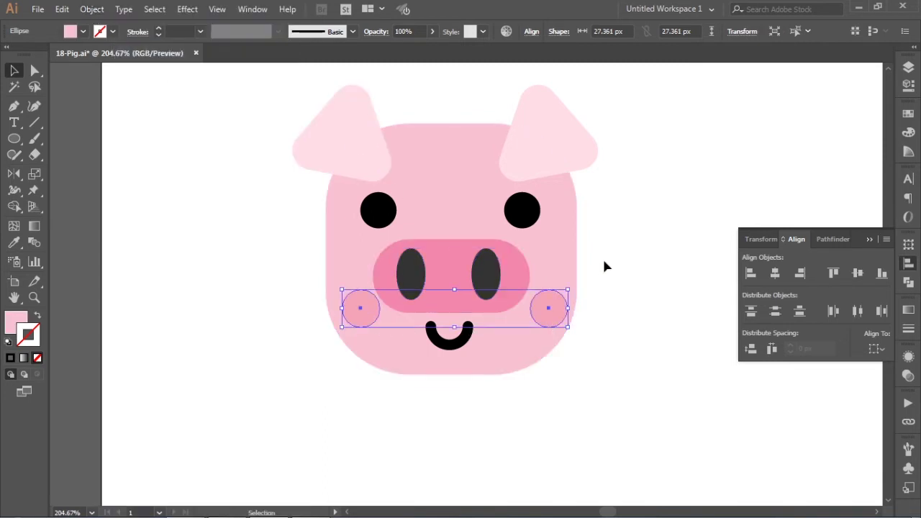
click(589, 236)
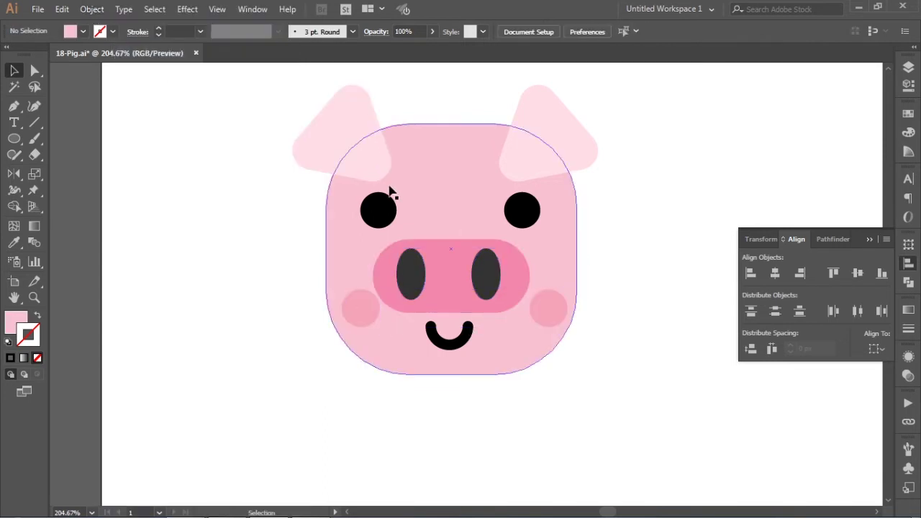
shift+click(499, 271)
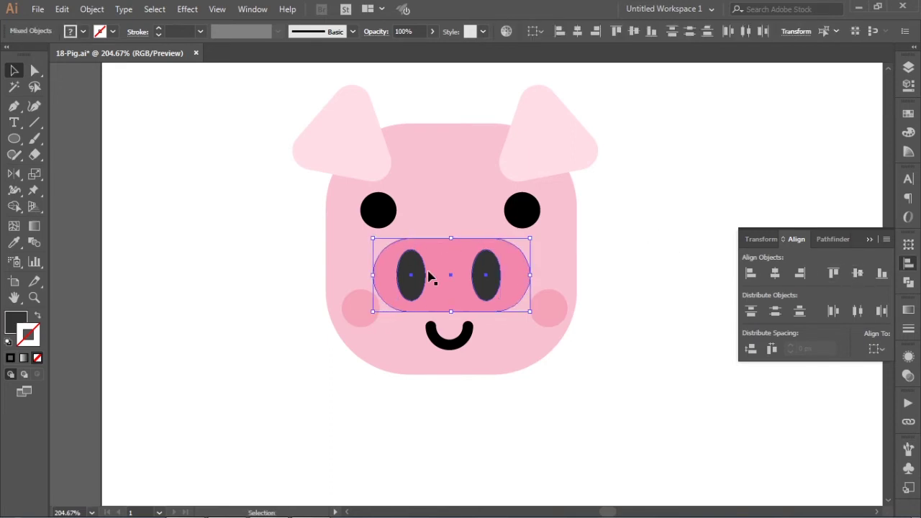
key(ctrl+shift+a)
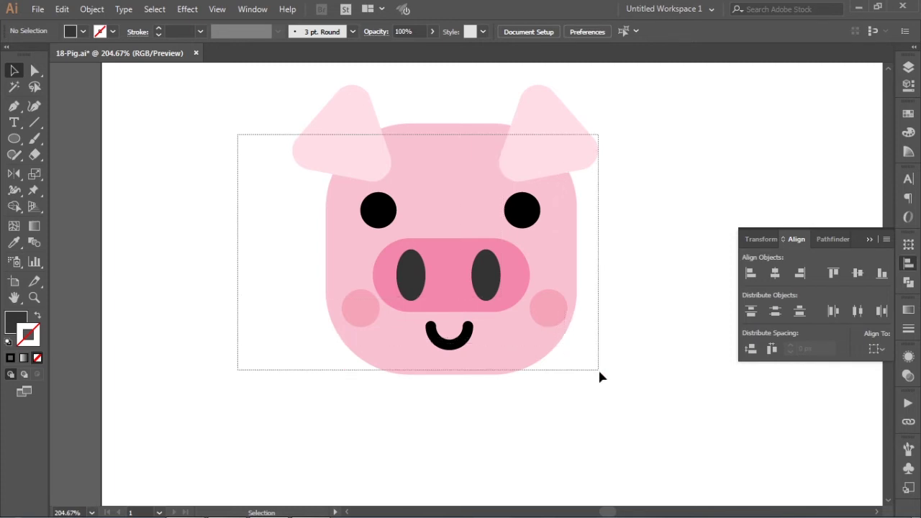
drag(311, 192, 599, 369)
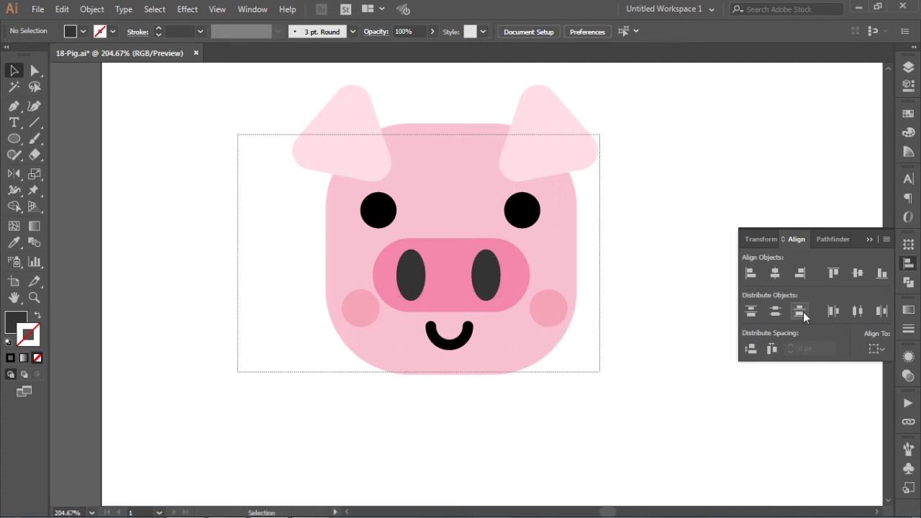
click(776, 273)
click(689, 212)
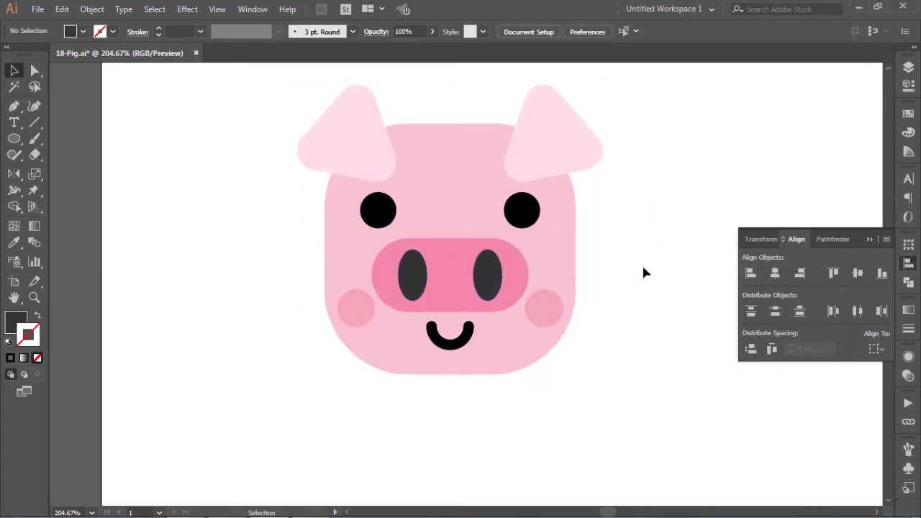
- Move the whole pig face up and to the left on the artboard
key(ctrl+1)
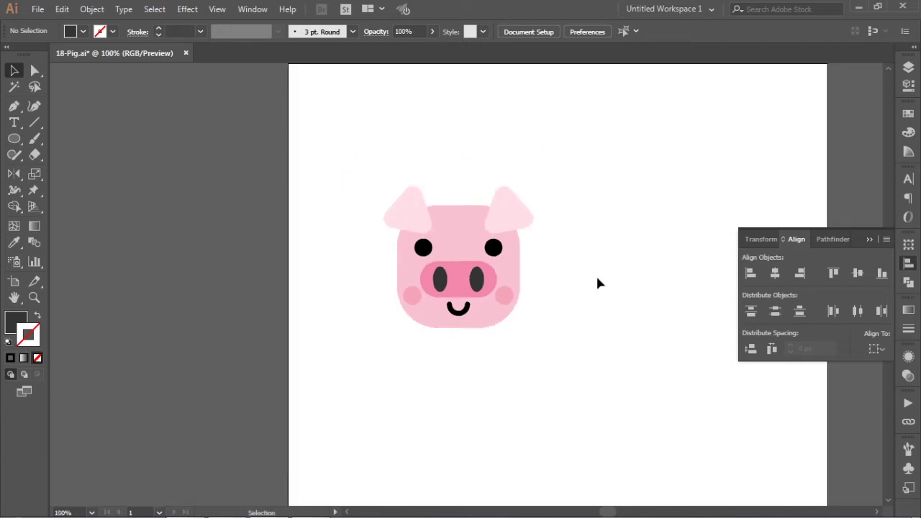
drag(347, 179, 526, 345)
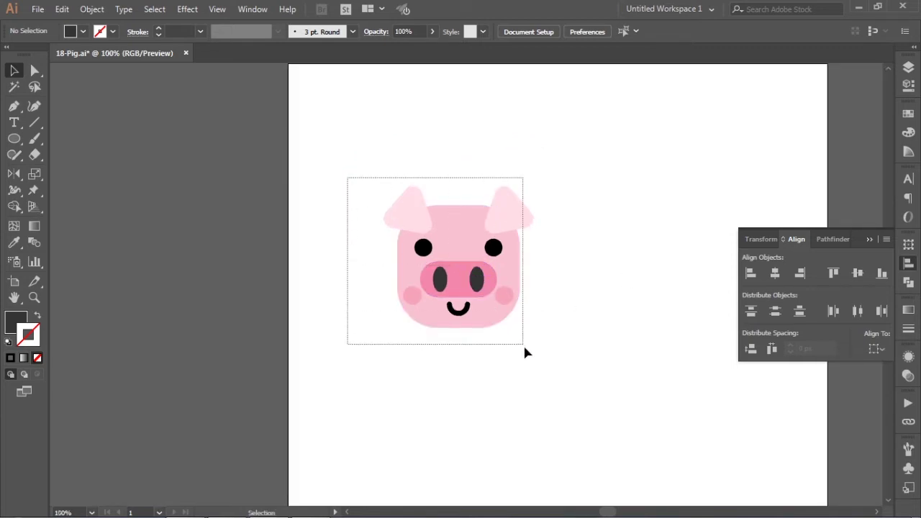
drag(572, 305, 538, 359)
drag(412, 339, 357, 272)
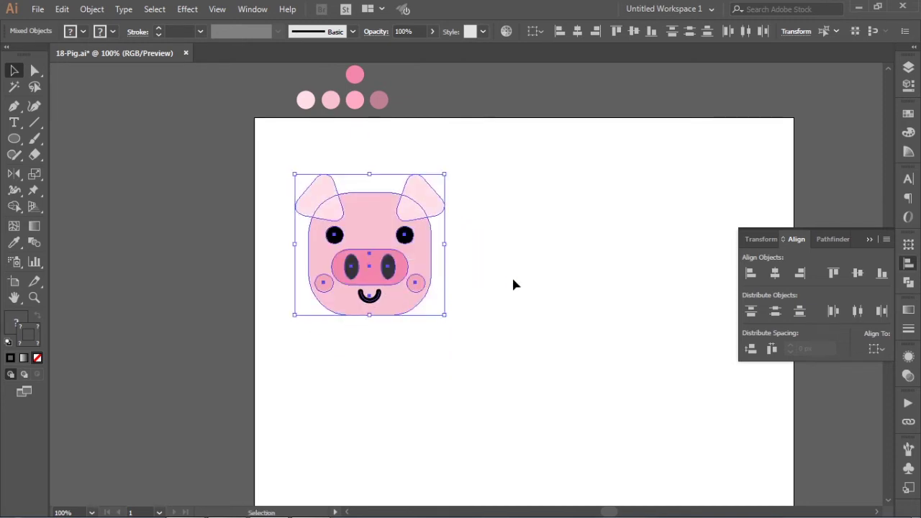
click(120, 170)
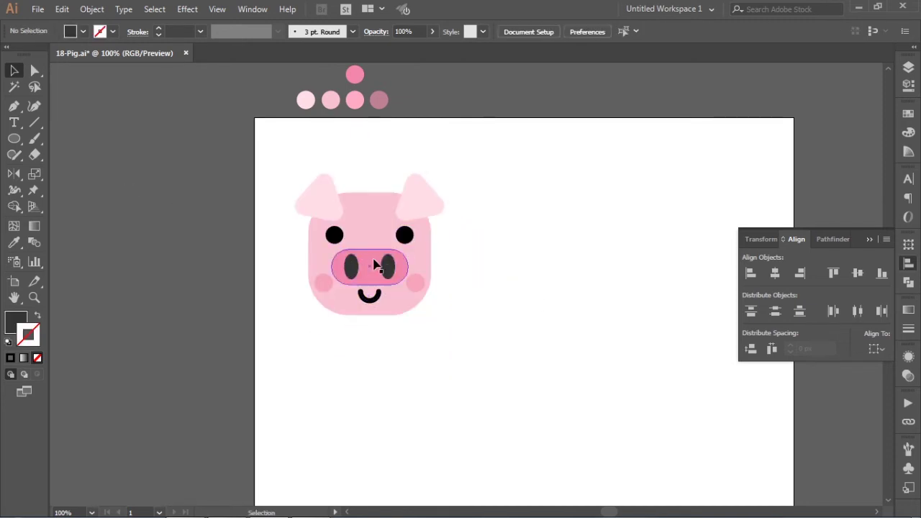
key(ctrl+space)
drag(292, 191, 475, 323)
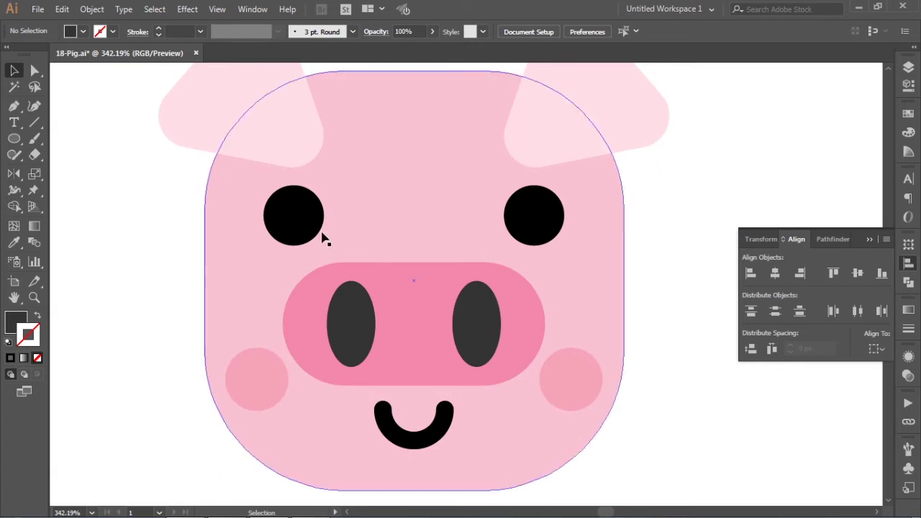
- Add a small grey-filled highlight circle inside the left eye
click(13, 139)
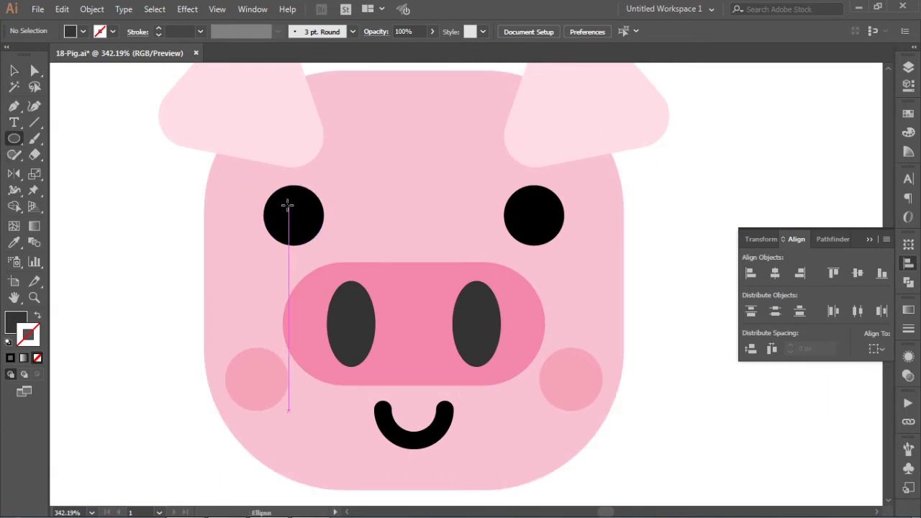
drag(301, 196, 310, 219)
click(908, 114)
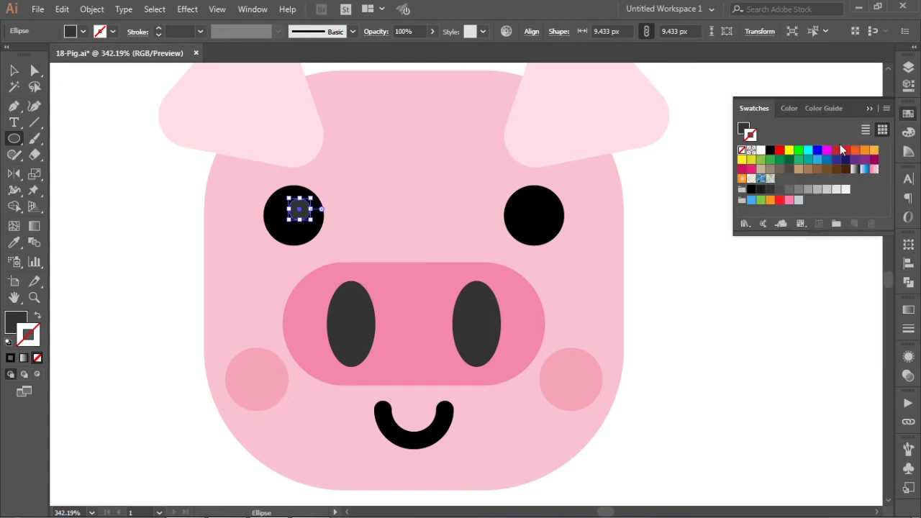
click(746, 128)
click(798, 189)
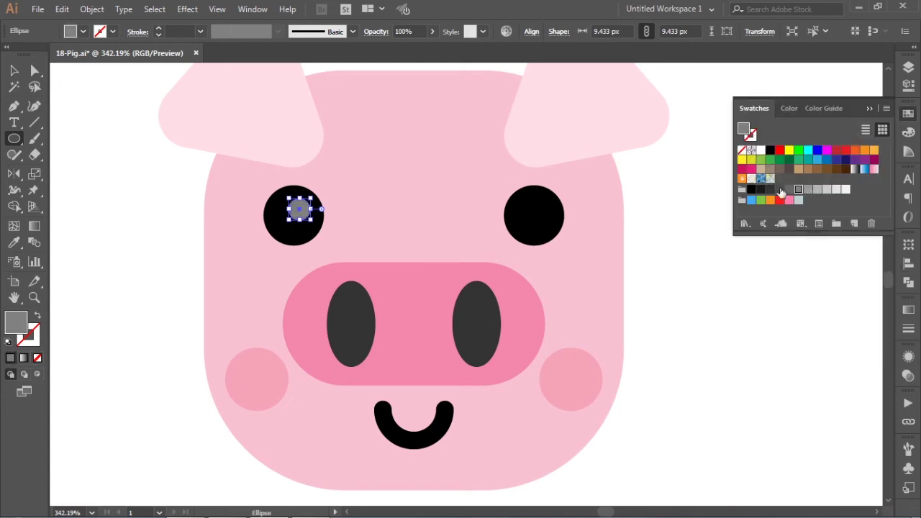
click(14, 70)
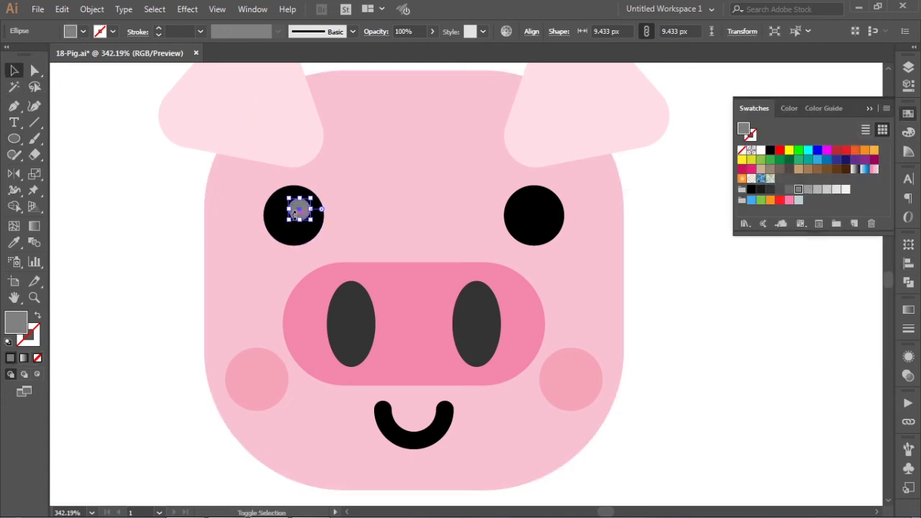
drag(287, 217, 282, 226)
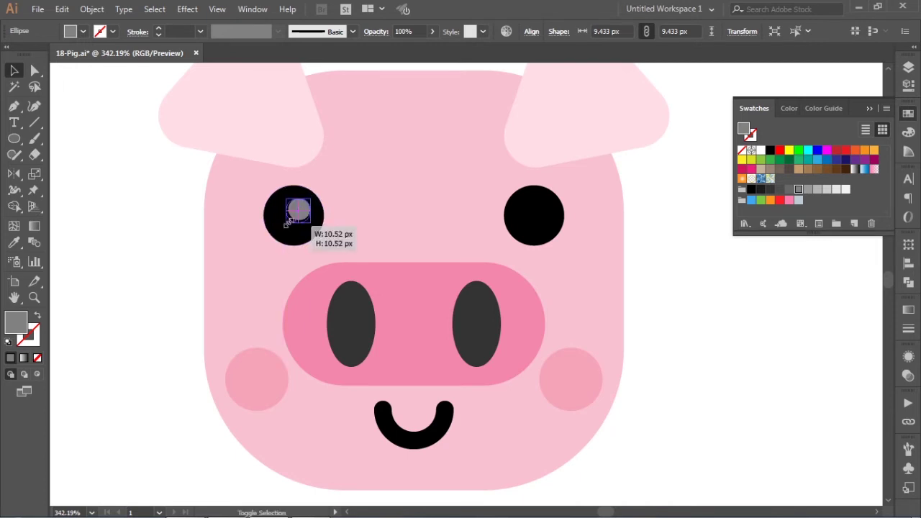
- Copy the grey highlight into the right eye and zoom out to 150%
click(192, 253)
click(288, 207)
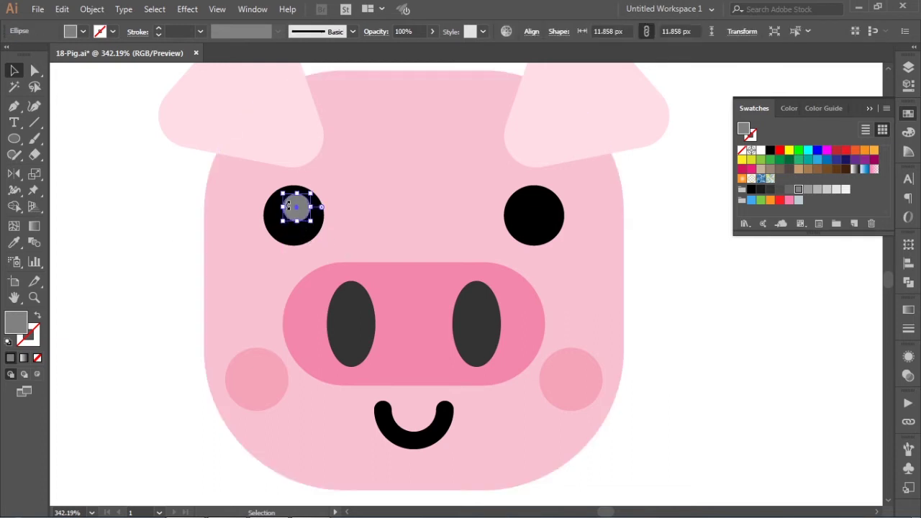
drag(301, 209, 545, 215)
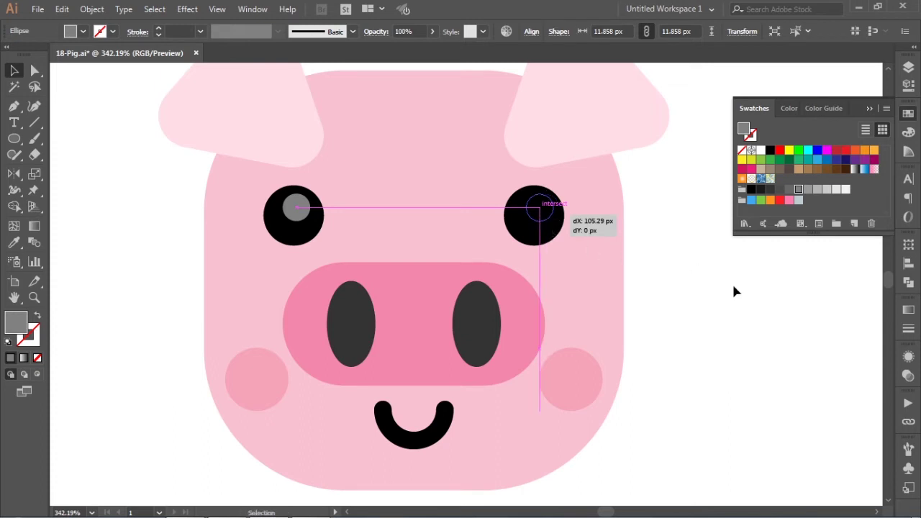
click(736, 293)
key(ctrl+minus)
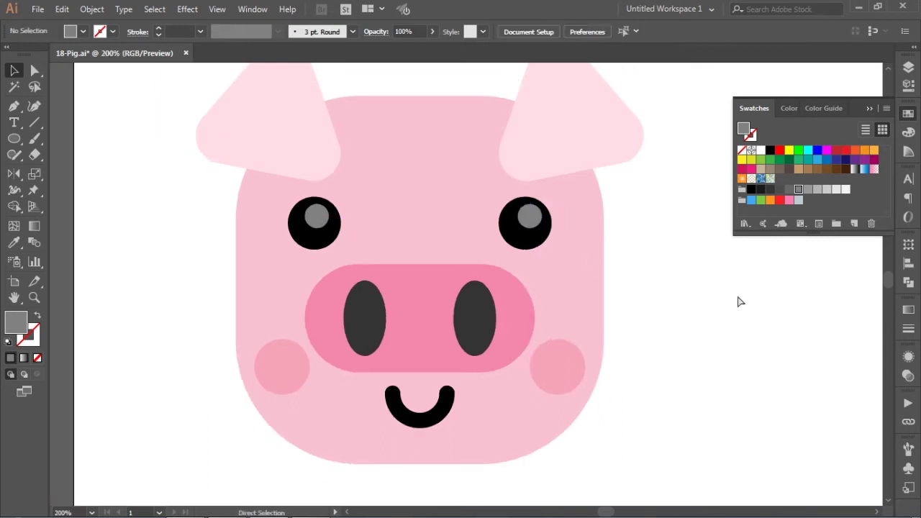
key(ctrl+minus)
- Draw a large grey rounded rectangle beside the head with fully rounded ends
drag(569, 310, 505, 278)
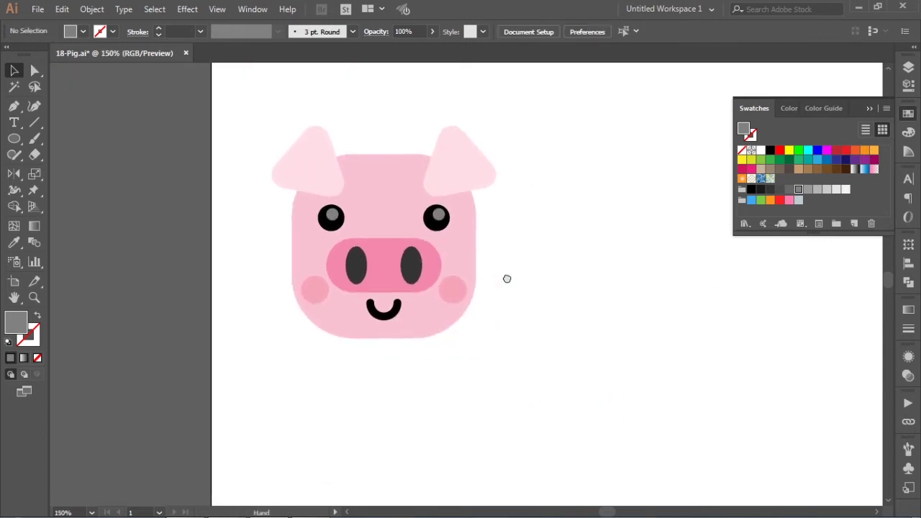
drag(11, 140, 59, 170)
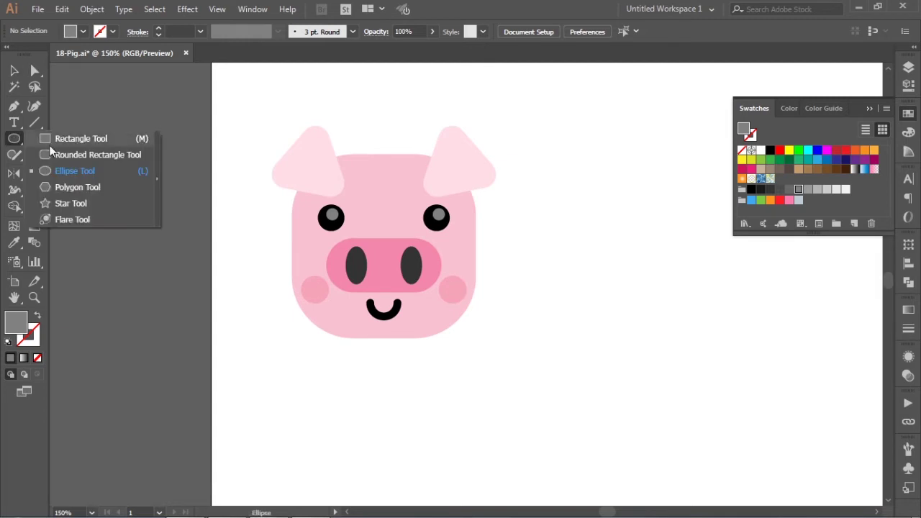
drag(555, 272, 405, 214)
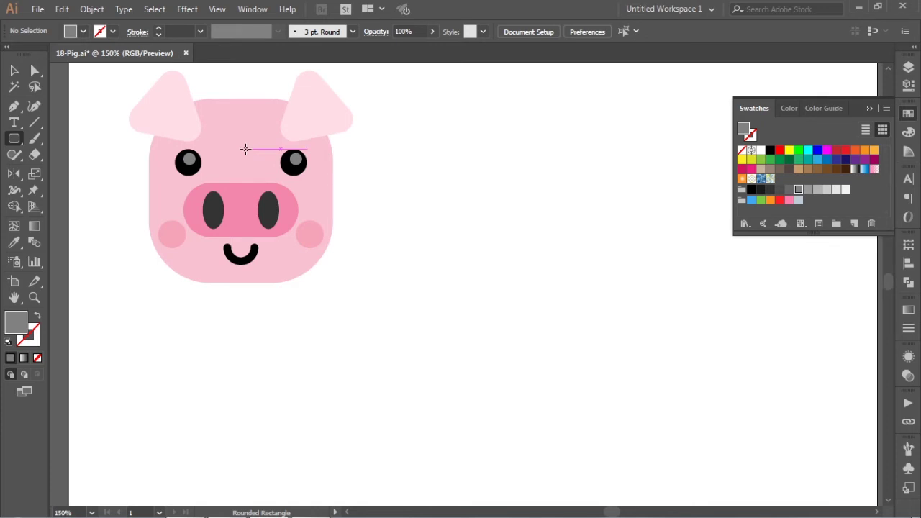
drag(245, 149, 539, 333)
key(v)
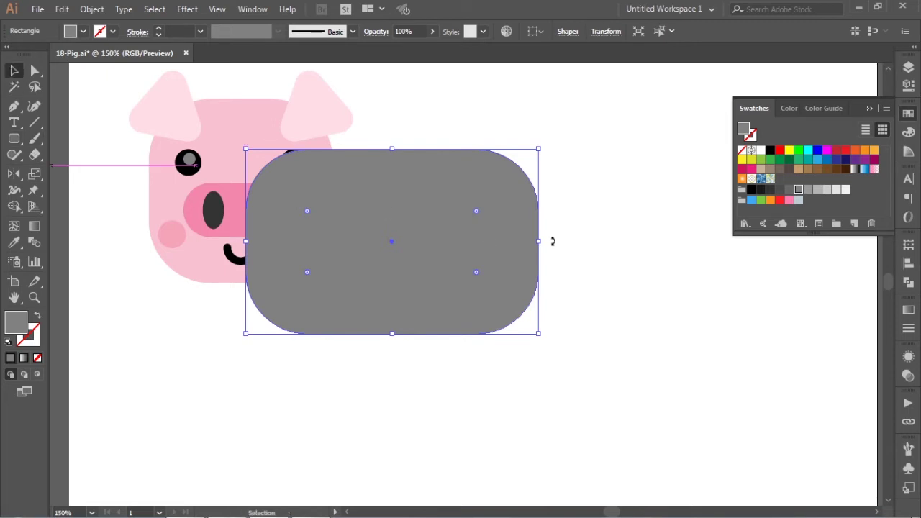
mouse_move(477, 211)
mouse_down()
mouse_move(442, 237)
mouse_move(428, 218)
mouse_up()
click(631, 224)
- Send the grey pill shape to the back, behind the pig's head
right_click(438, 195)
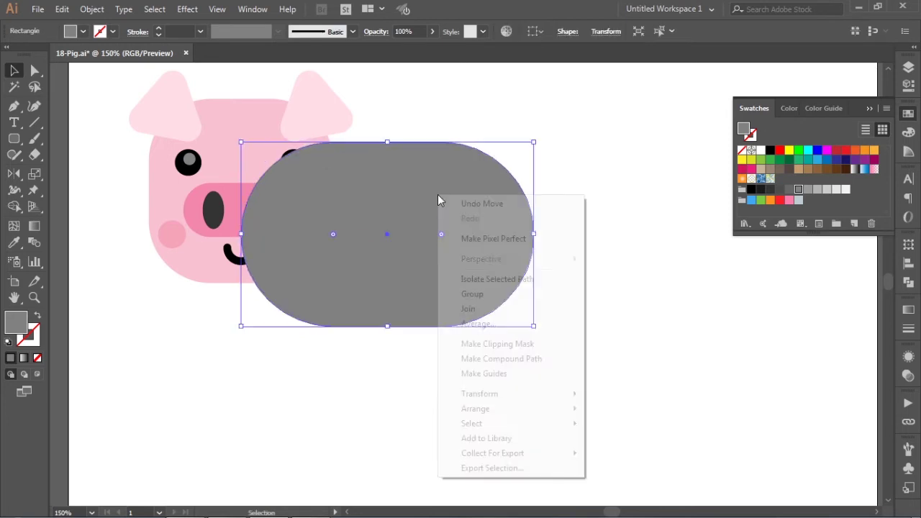
mouse_move(475, 409)
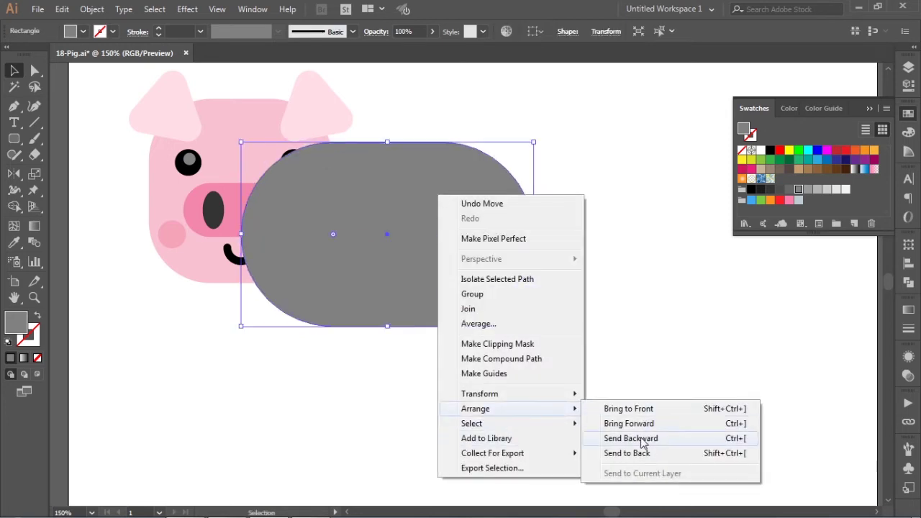
click(633, 454)
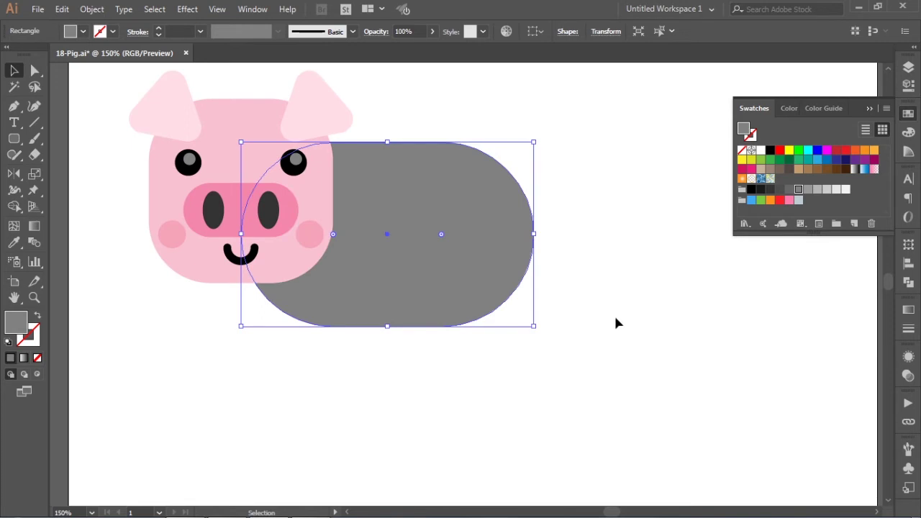
click(615, 321)
key(ctrl+minus)
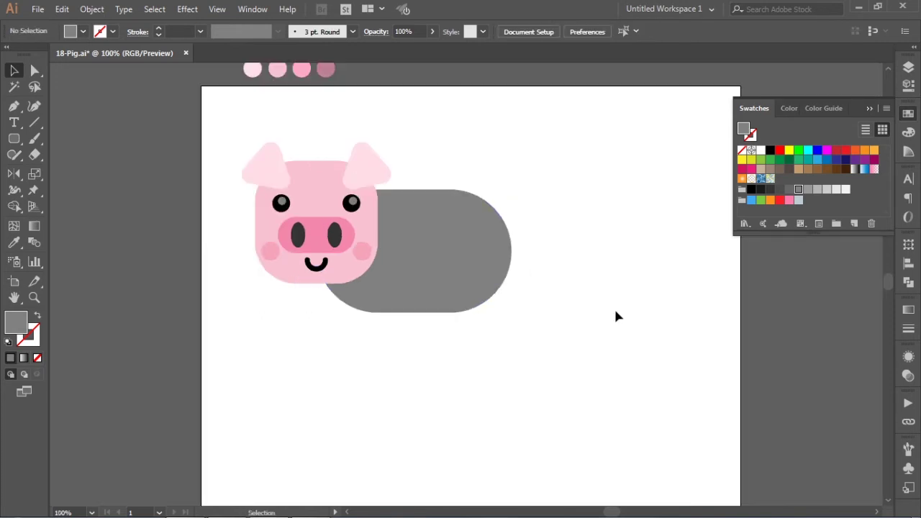
drag(472, 328, 503, 385)
- Fill the body with the lighter pink sampled from the colour circles
click(484, 325)
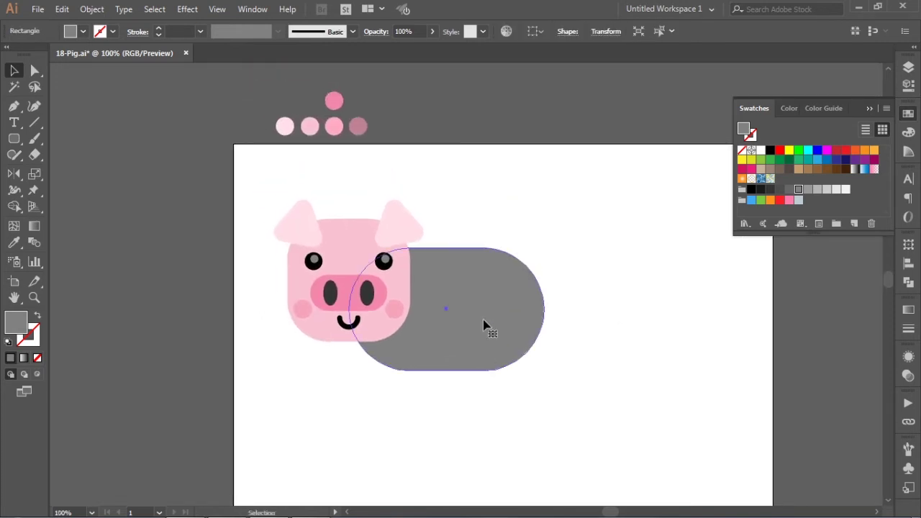
click(484, 325)
key(i)
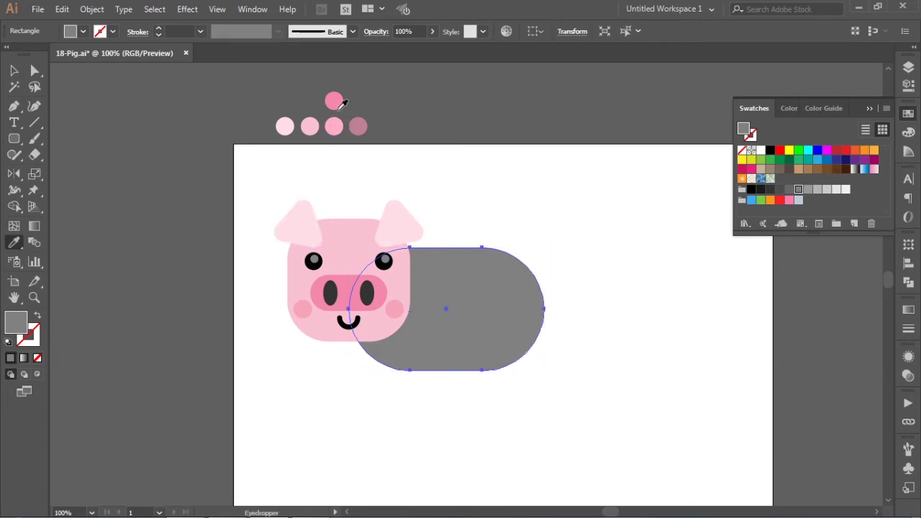
click(335, 101)
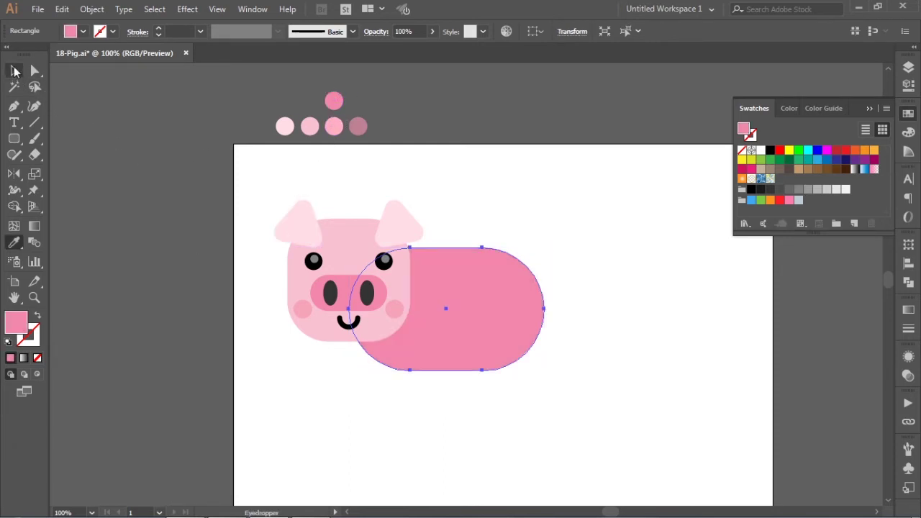
click(14, 70)
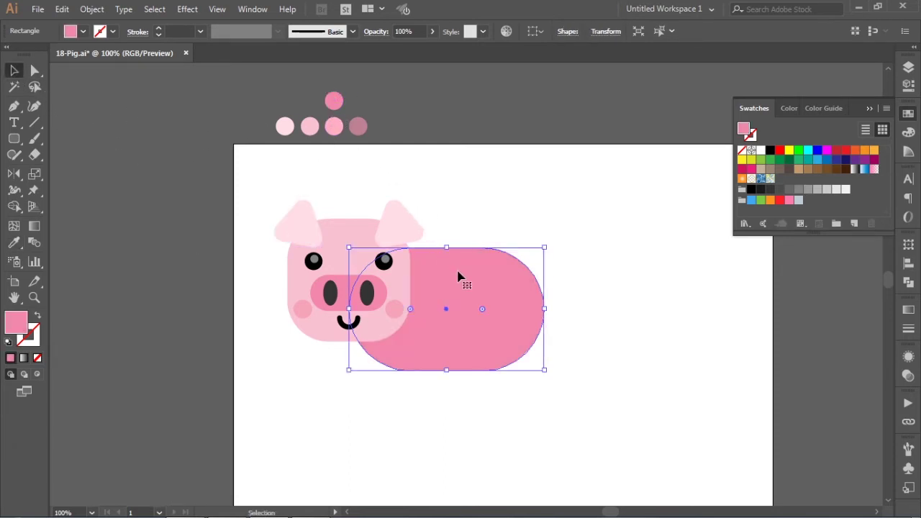
key(i)
click(334, 127)
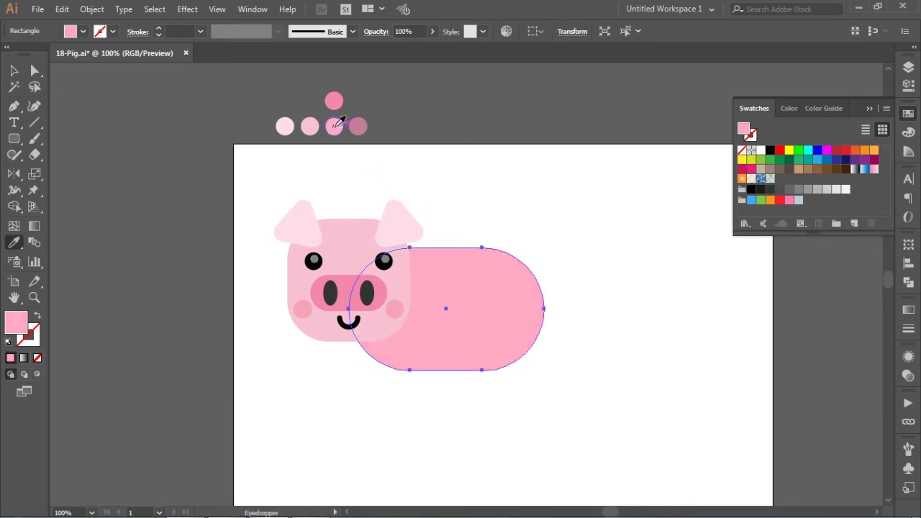
click(14, 70)
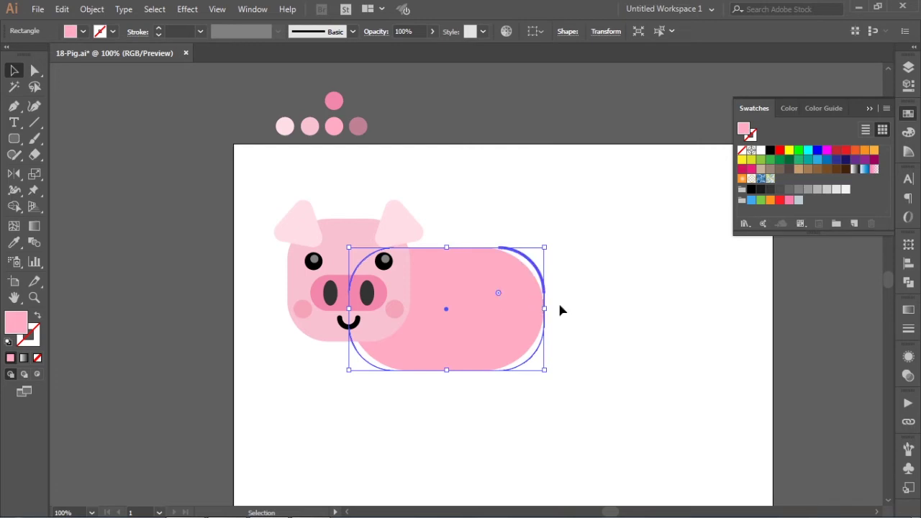
- Reduce the body's corner roundness and tuck it up-left under the head
drag(499, 297, 569, 306)
key(ctrl+shift+a)
drag(488, 298, 642, 312)
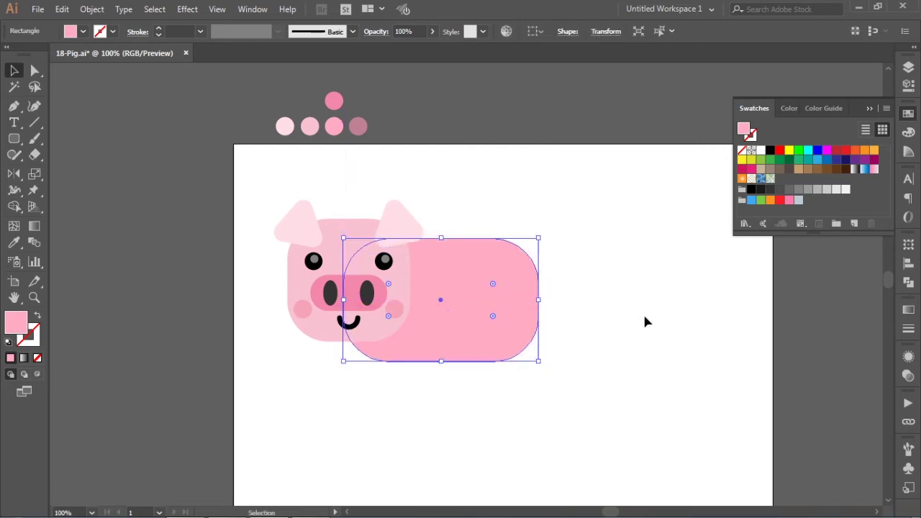
key(ctrl+shift+a)
- Draw a tall rounded leg under the body and copy it forward as the front leg
drag(17, 143, 53, 165)
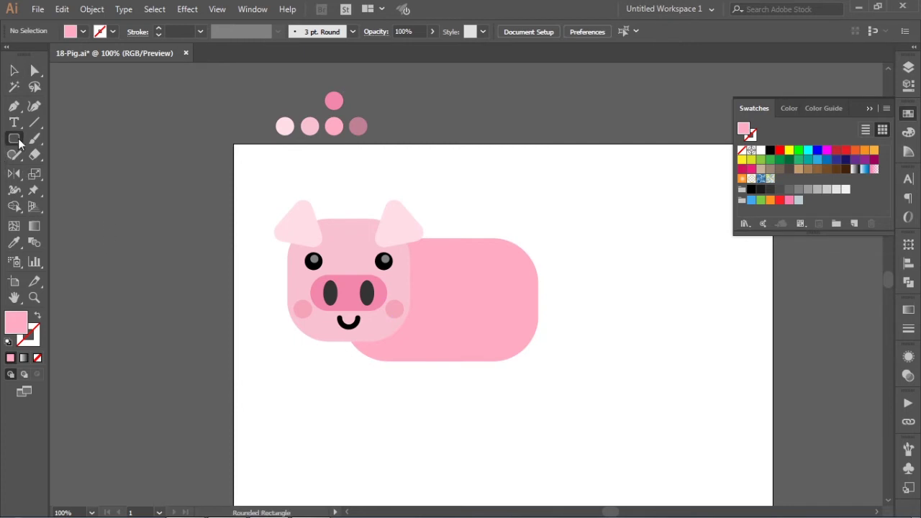
click(53, 162)
drag(529, 317, 498, 400)
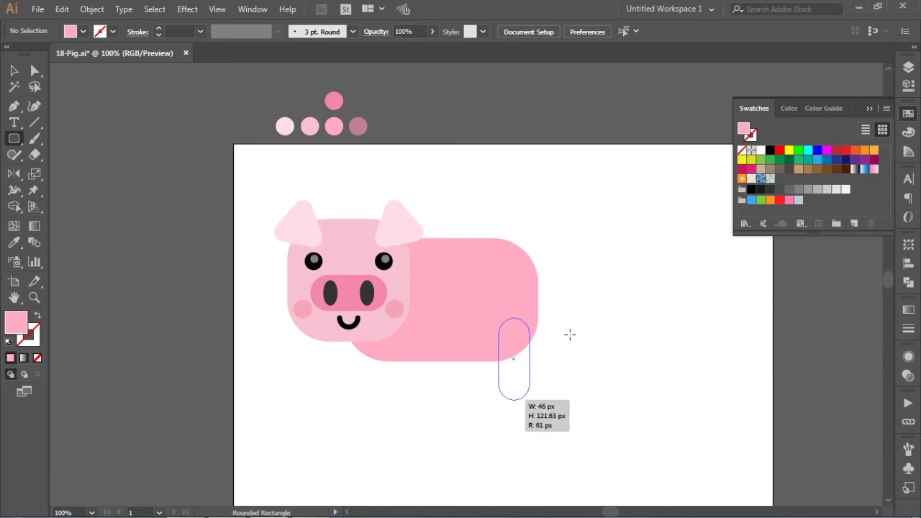
key(v)
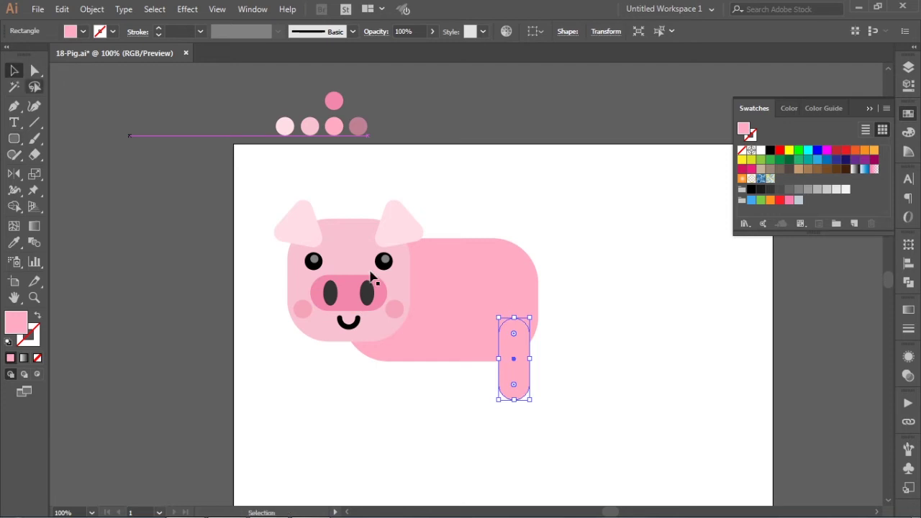
drag(521, 383, 424, 359)
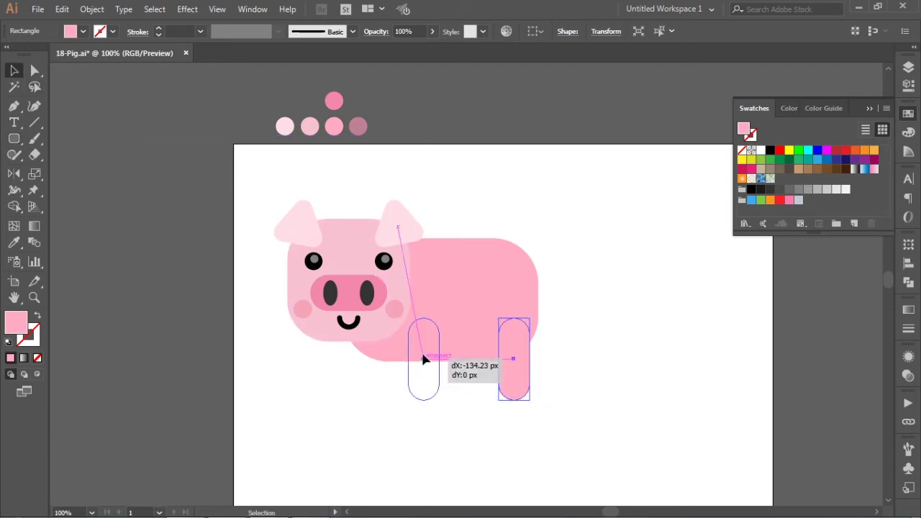
drag(423, 359, 423, 359)
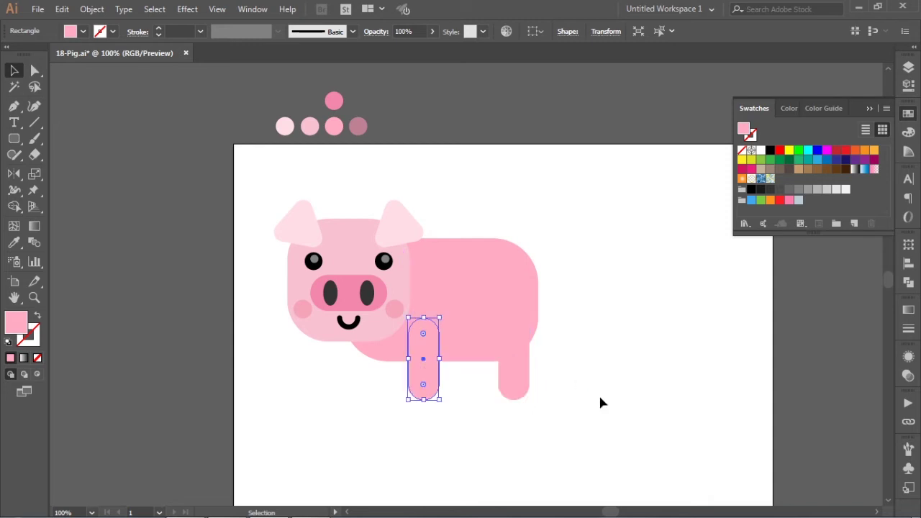
- Duplicate both legs as a darker dusty-pink far pair sent behind the body
shift+click(520, 385)
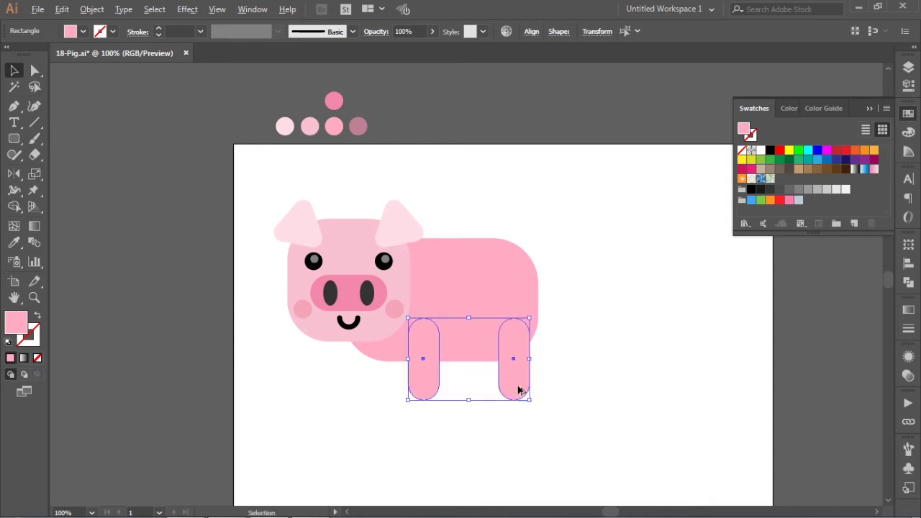
mouse_move(517, 382)
mouse_down()
mouse_move(470, 382)
mouse_move(487, 387)
mouse_up()
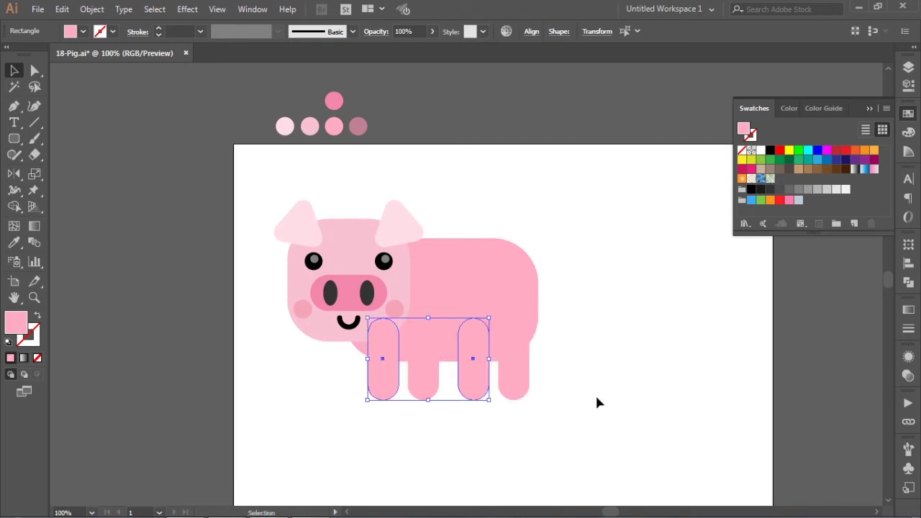
key(i)
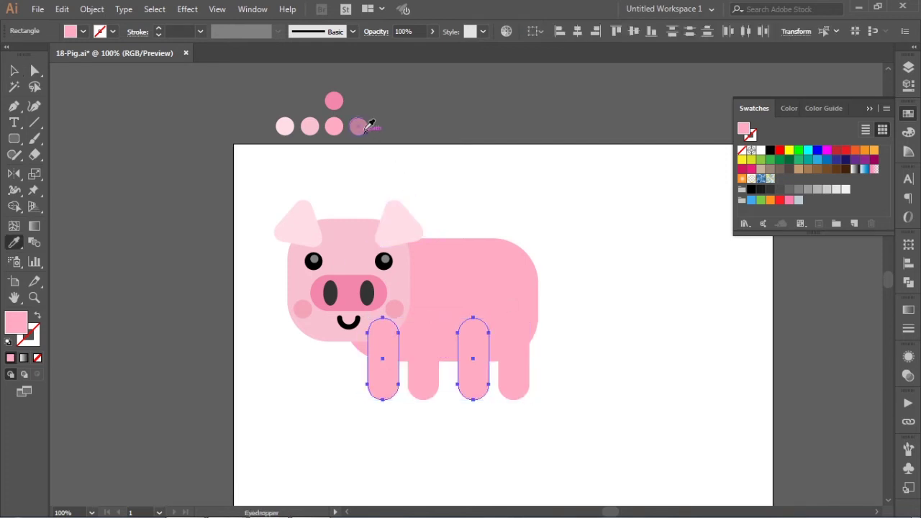
click(358, 126)
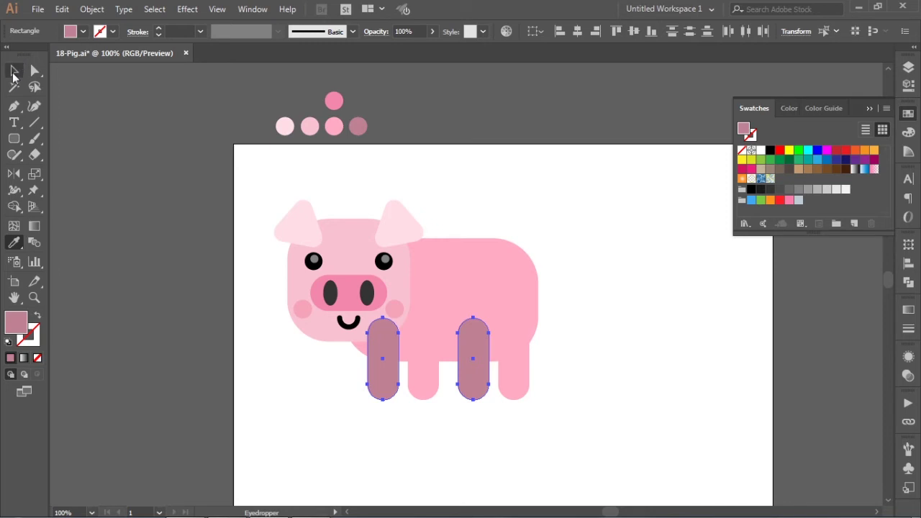
click(13, 72)
key(ctrl+bracketleft)
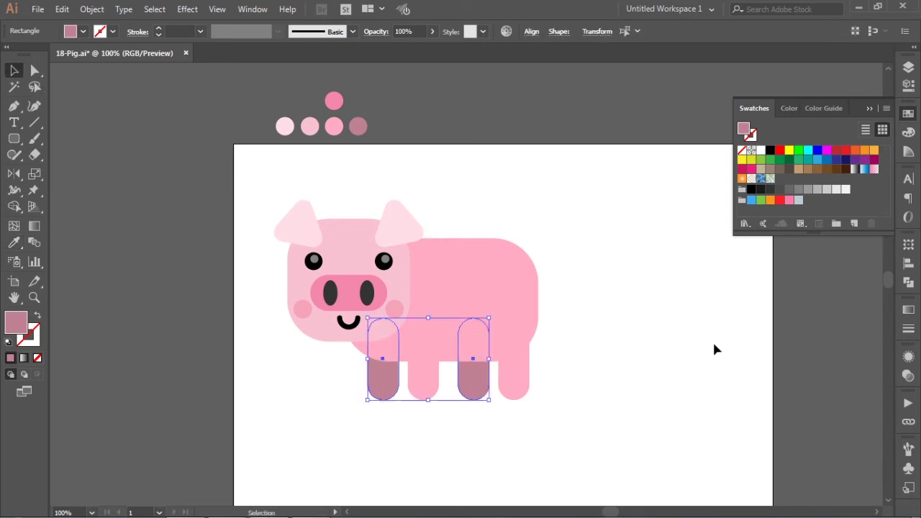
click(618, 404)
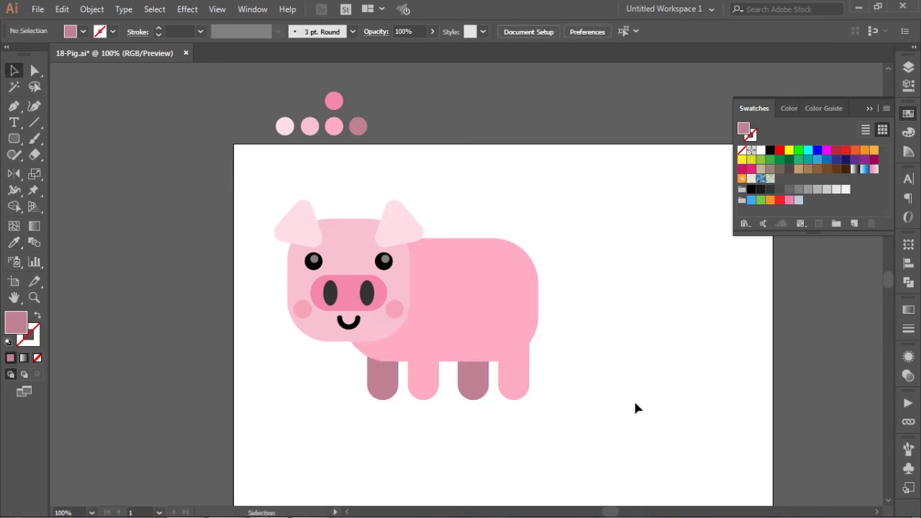
- Increase the body rectangle's corner radius slightly for a softer rump
drag(602, 381, 617, 387)
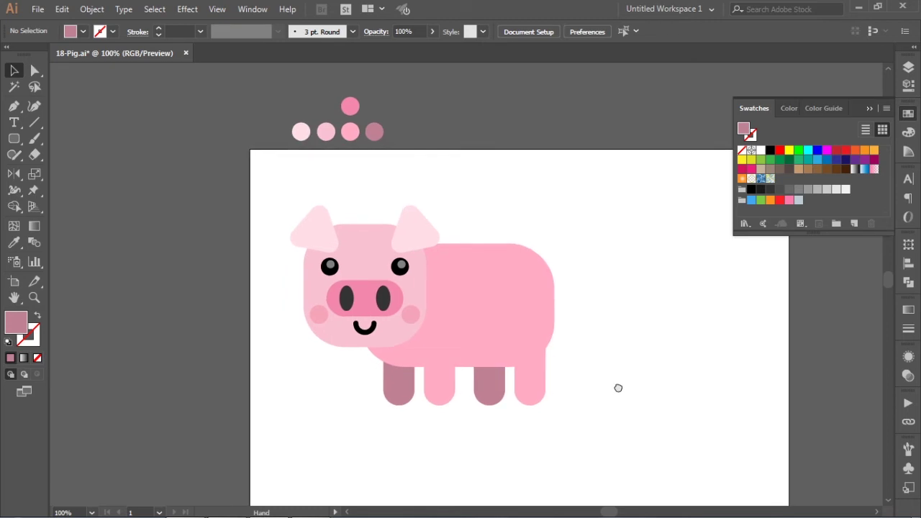
click(533, 301)
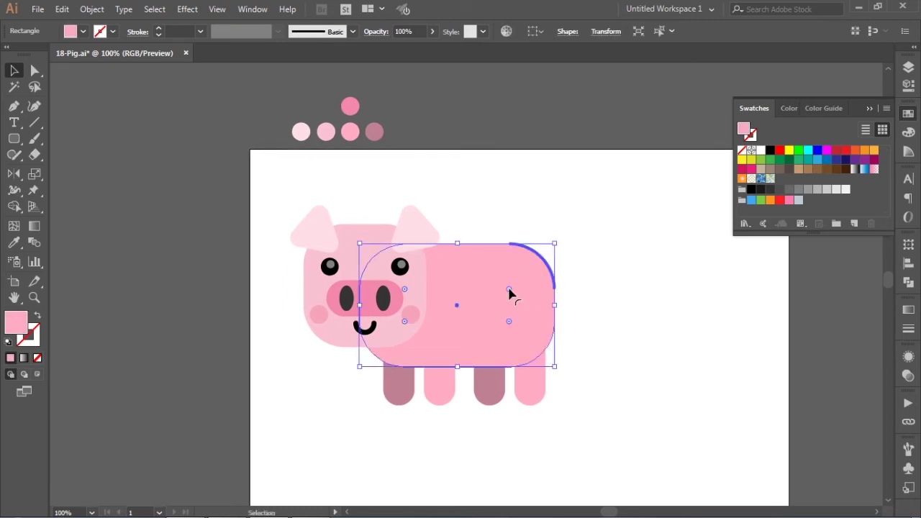
drag(509, 290, 505, 295)
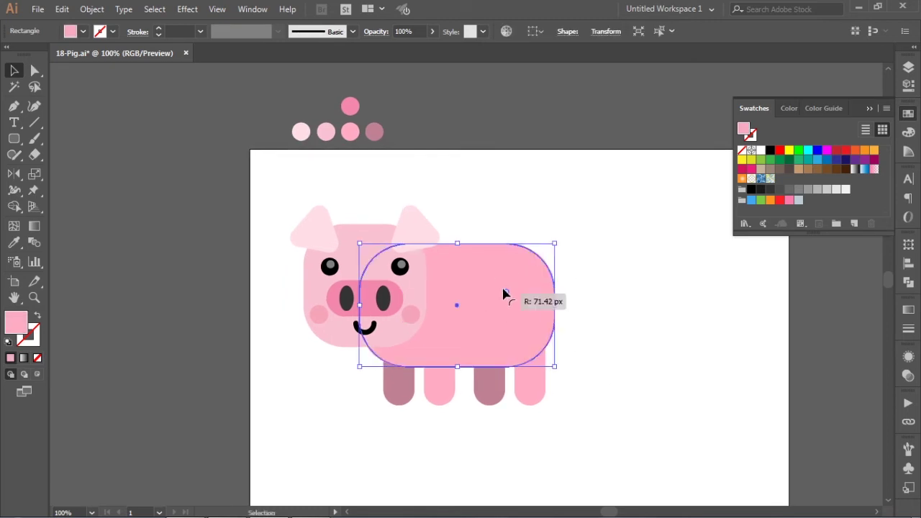
click(644, 385)
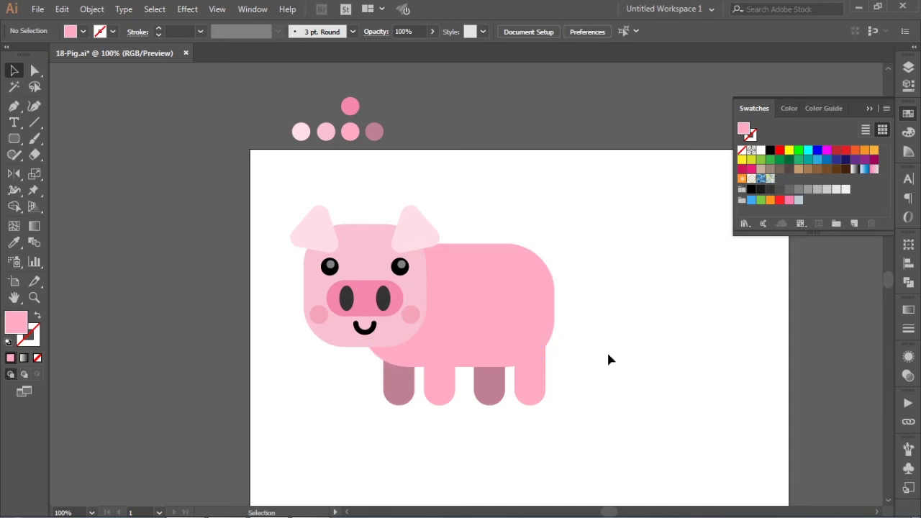
drag(584, 370, 596, 365)
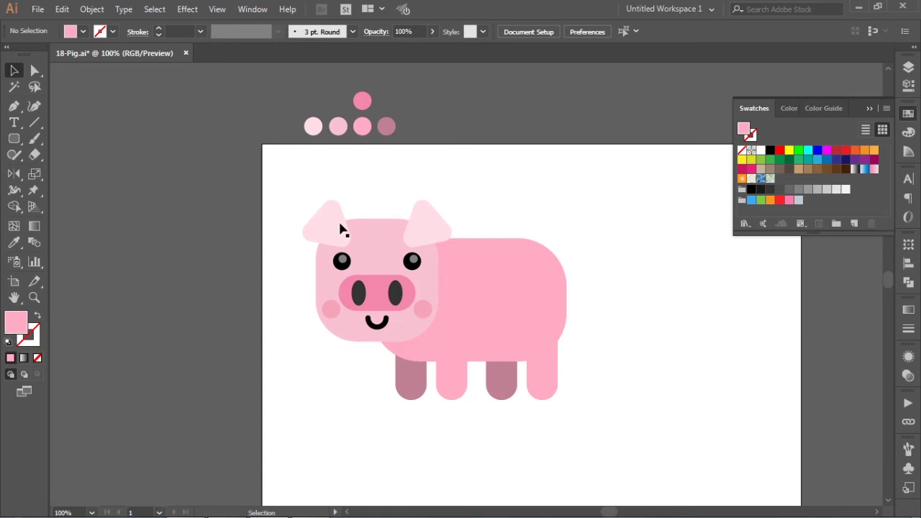
drag(13, 139, 65, 174)
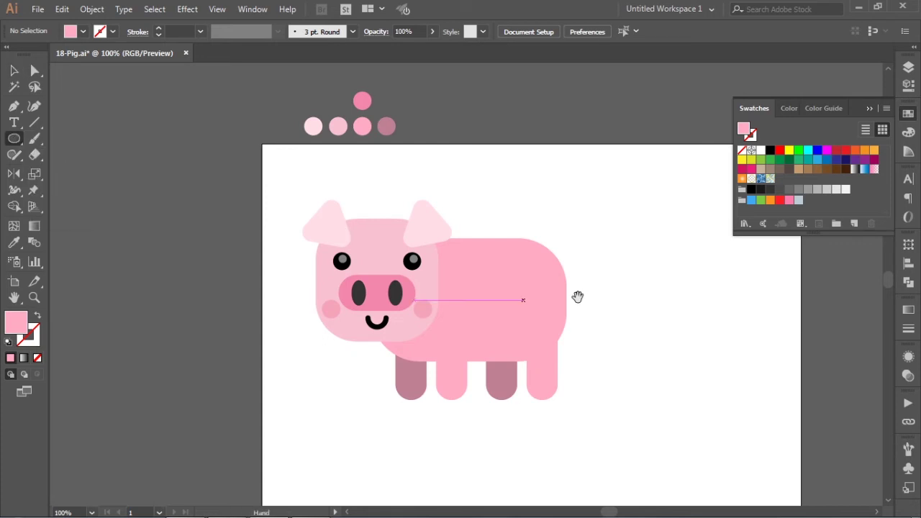
drag(578, 297, 439, 288)
- Draw a roughly 97 px circle with no fill beside the pig's rump
drag(362, 199, 559, 343)
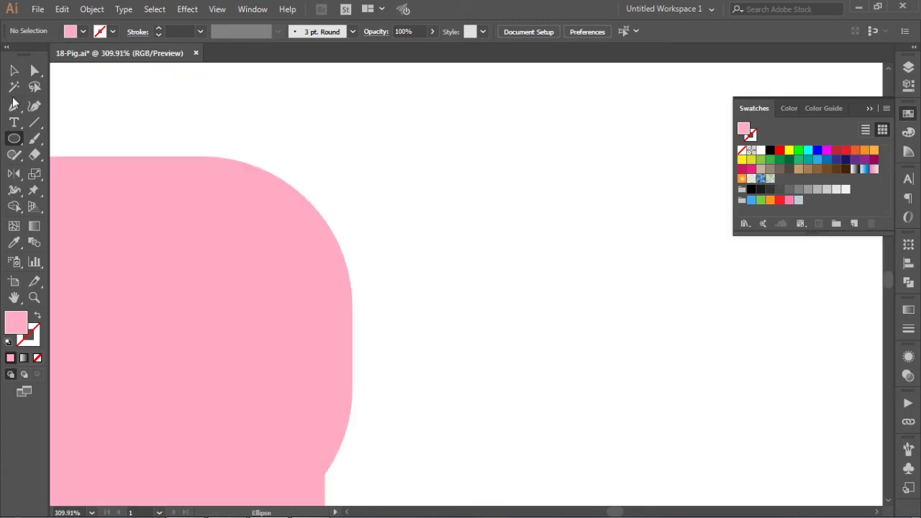
key(slash)
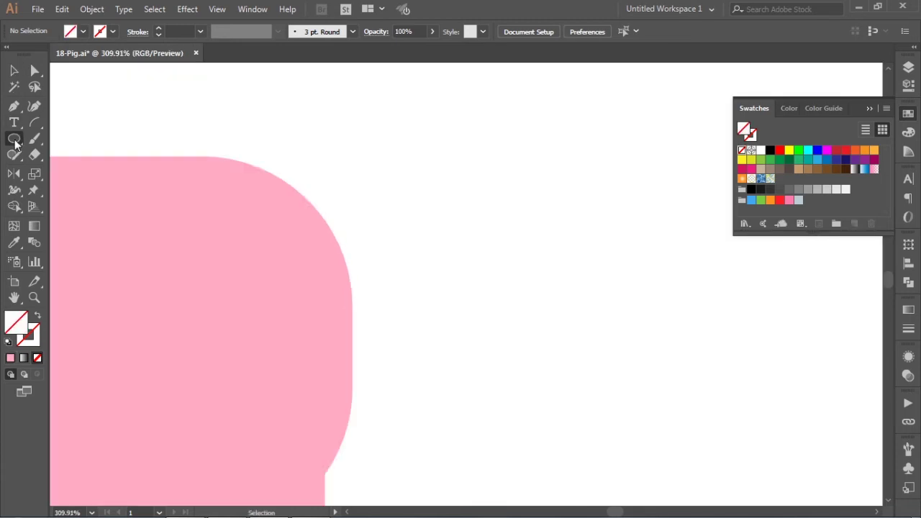
drag(398, 195, 605, 338)
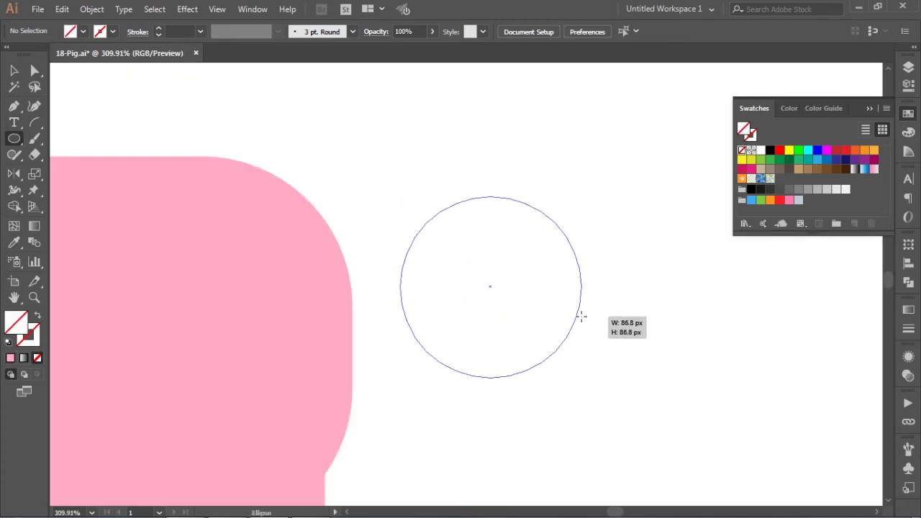
click(14, 70)
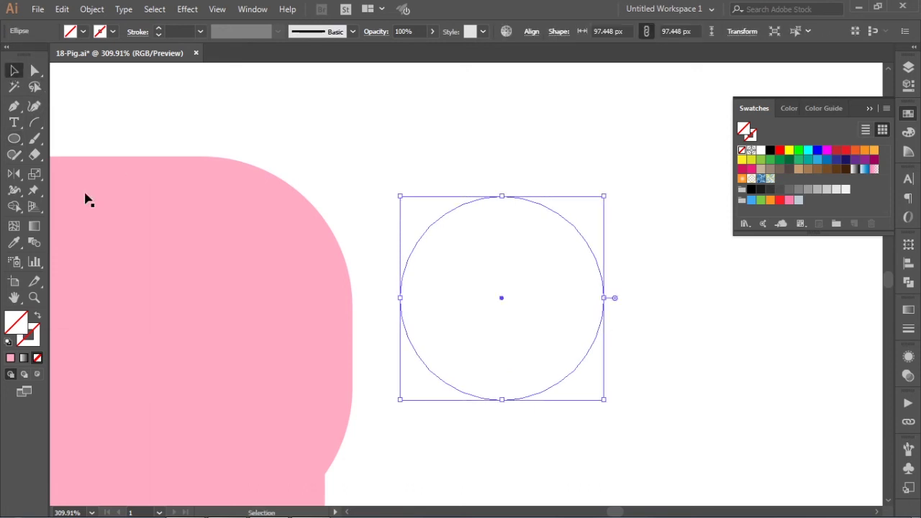
- Give the circle the left leg's dark pink as a thin outline stroke instead of a fill
scroll(350, 367, down, 5)
scroll(367, 230, left, 1)
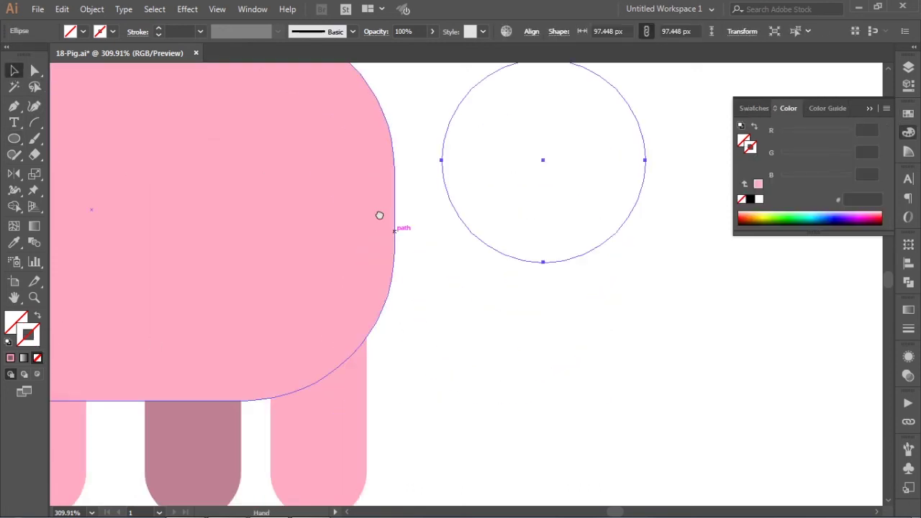
key(i)
click(238, 374)
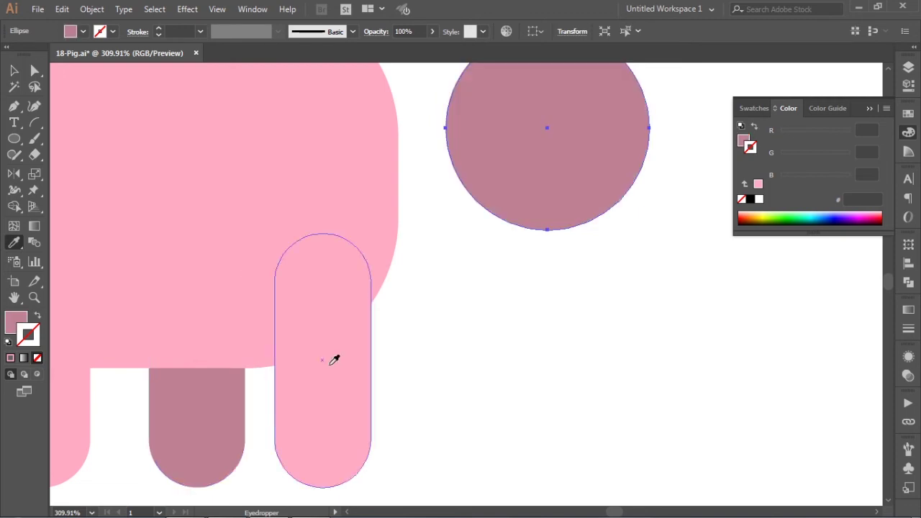
scroll(440, 354, up, 4)
scroll(444, 356, right, 1)
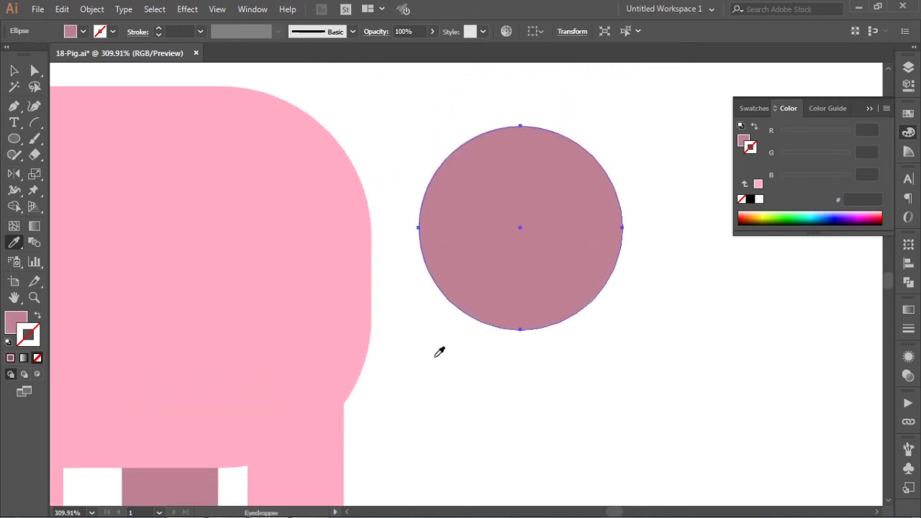
key(shift+x)
click(15, 76)
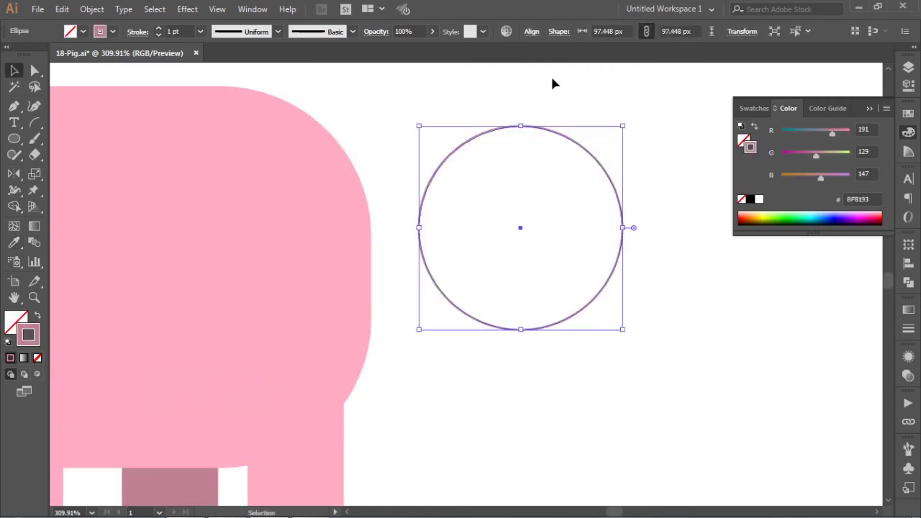
- Delete the circle's top anchor point to leave an open half-circle arc
key(a)
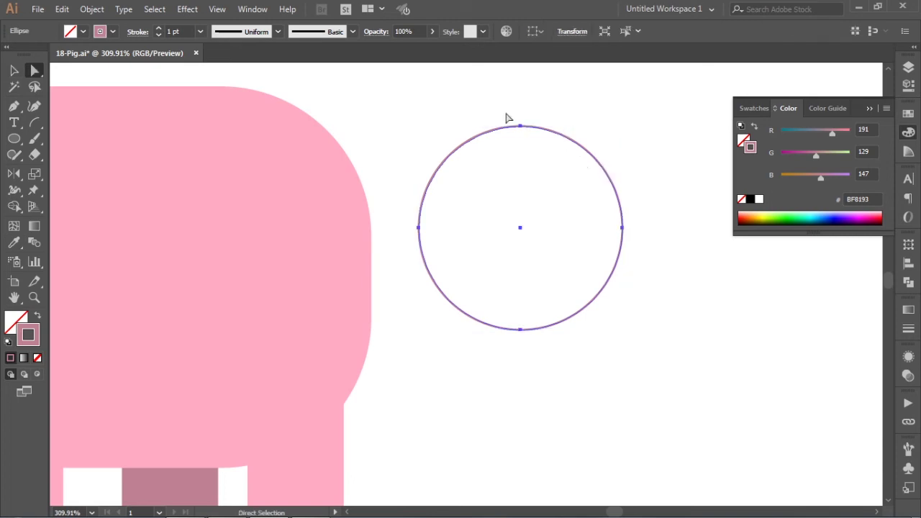
drag(502, 106, 566, 154)
key(Delete)
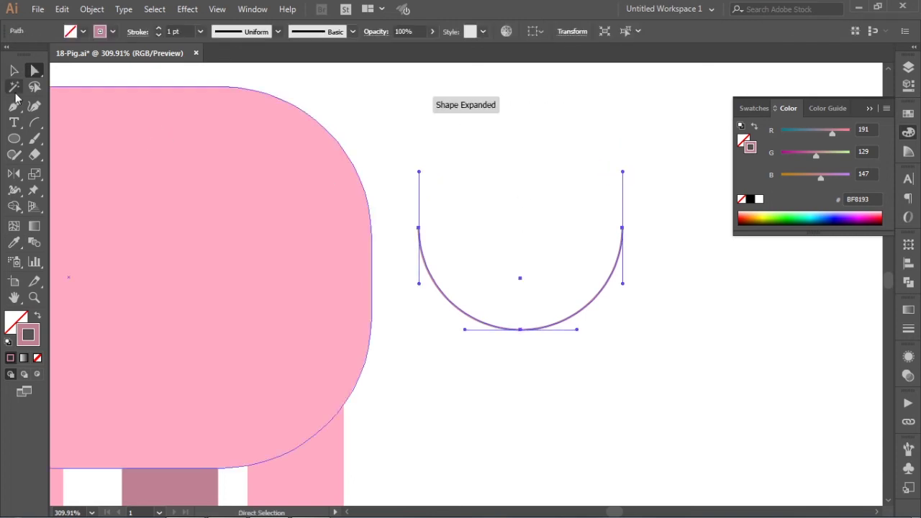
click(13, 70)
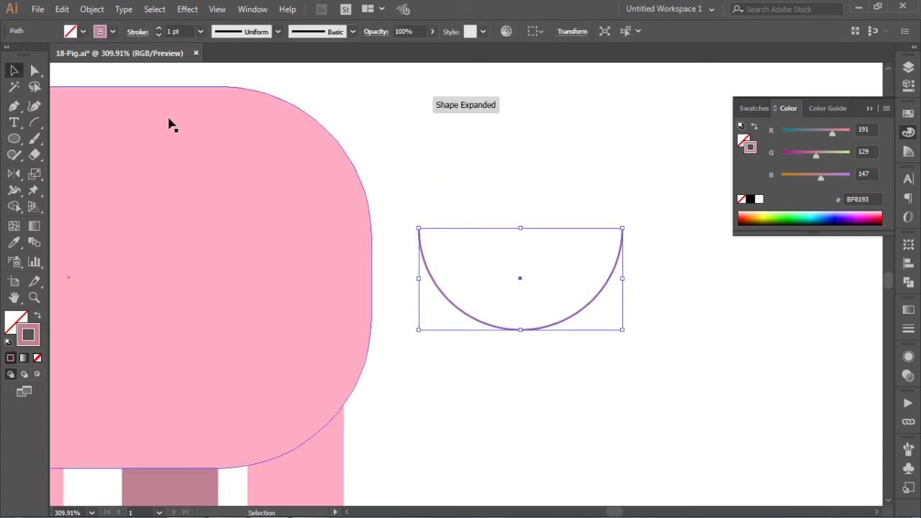
- Give the arc round caps and raise its stroke weight toward 10 pt
click(908, 329)
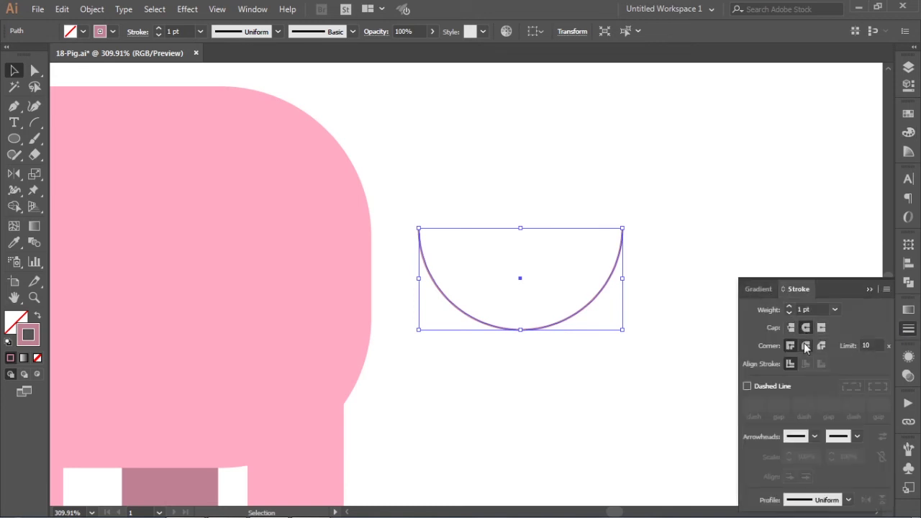
click(806, 346)
click(789, 307)
click(790, 307)
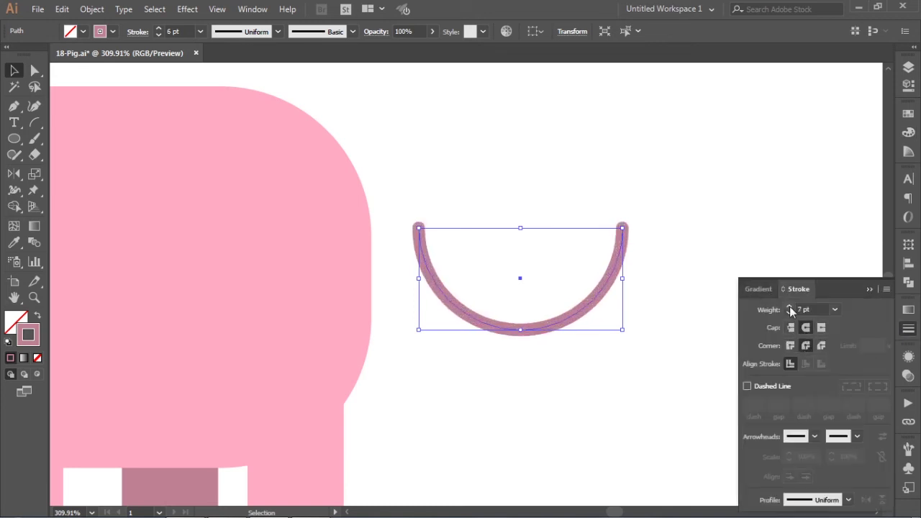
click(789, 306)
click(790, 307)
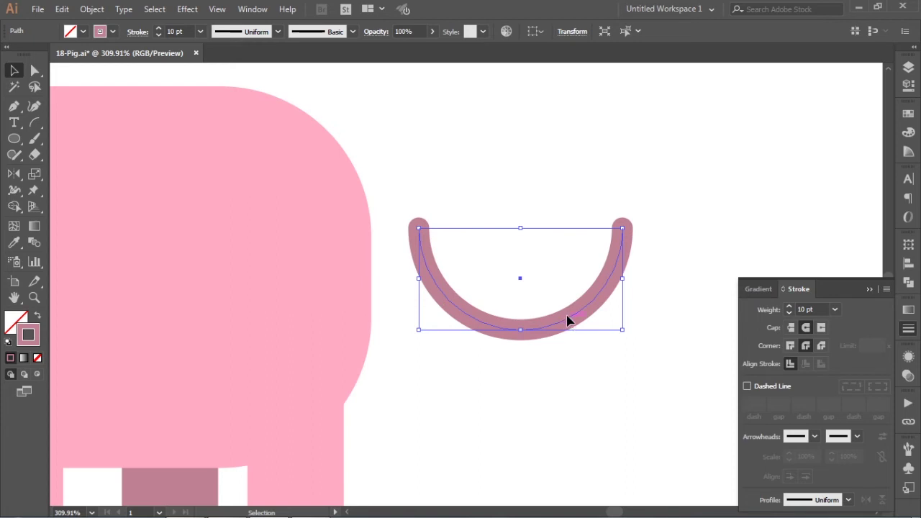
- Move the arc against the body's right side, shrink it, and nudge it slightly down-right
drag(569, 325, 465, 244)
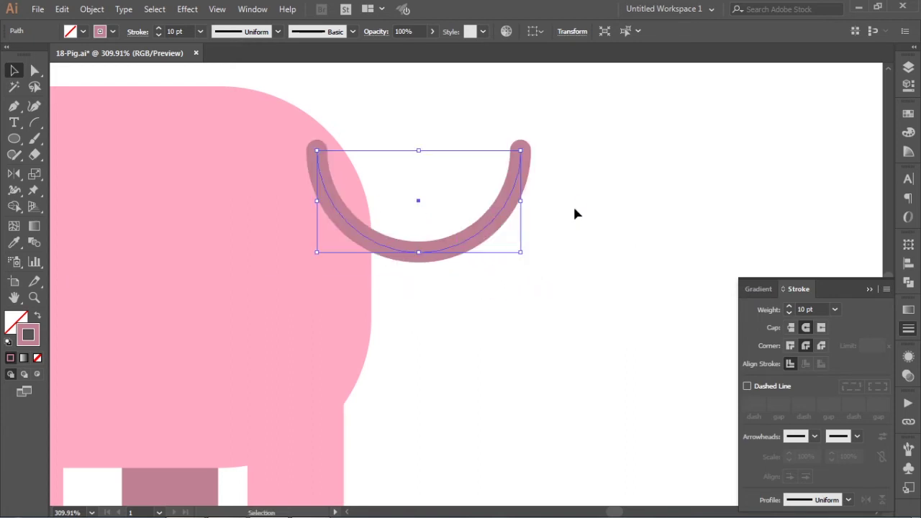
drag(521, 150, 489, 166)
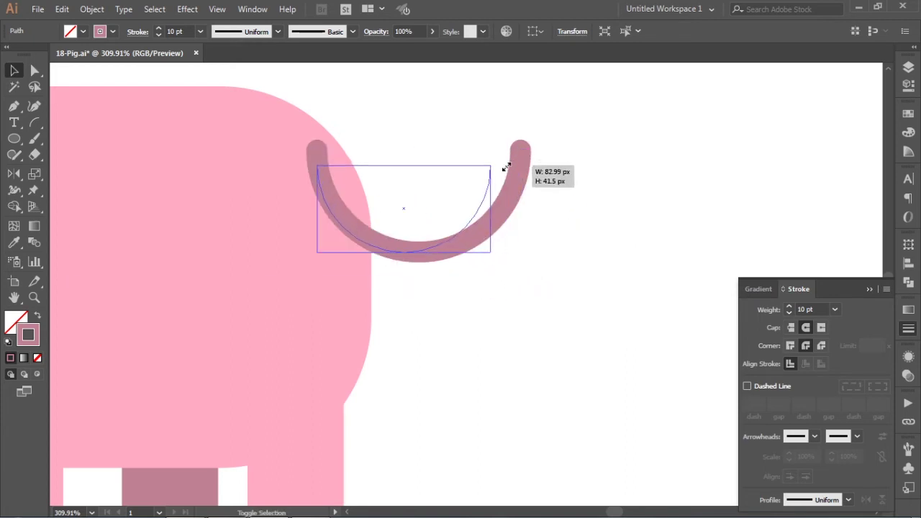
drag(474, 219, 481, 227)
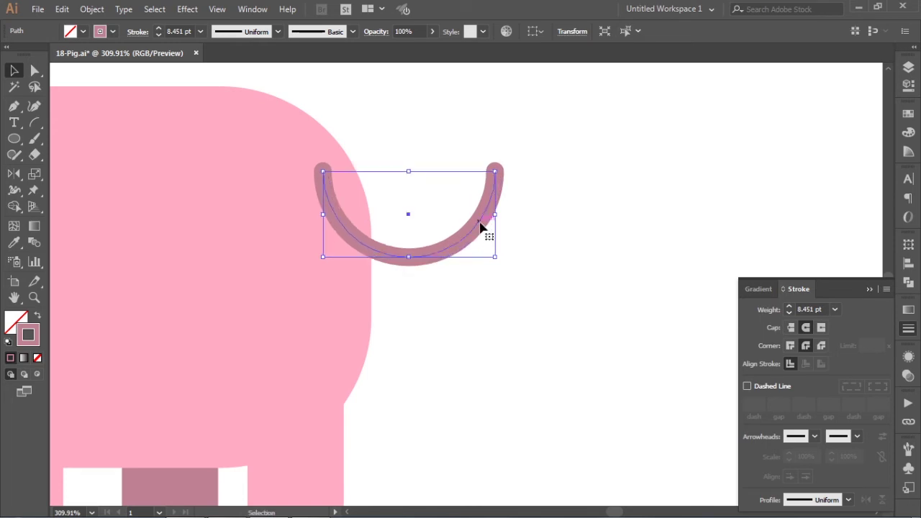
click(15, 175)
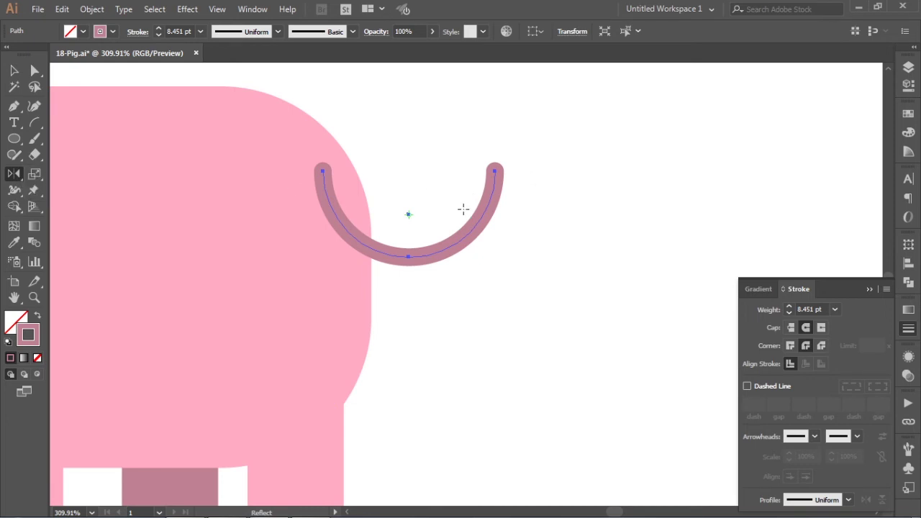
- Make a horizontally reflected copy of the arc, shrink it, and place it on the lower arc
key(Return)
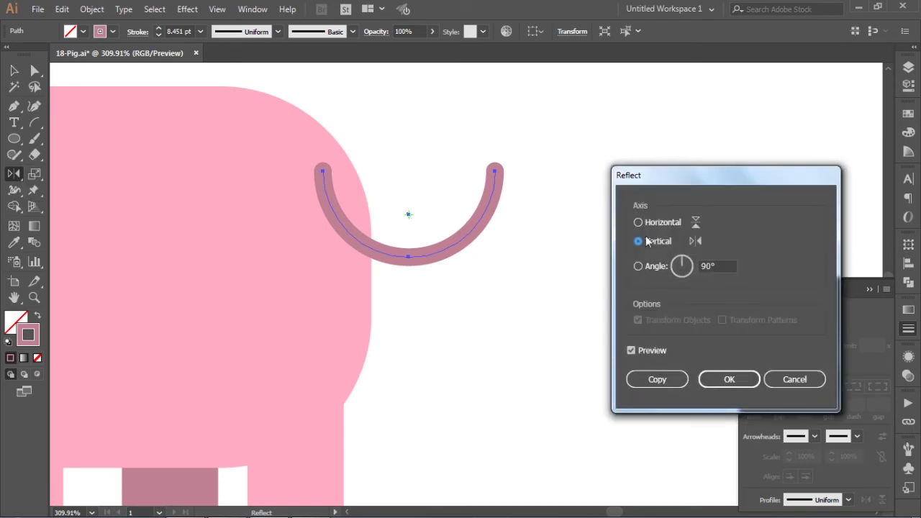
click(638, 223)
click(651, 380)
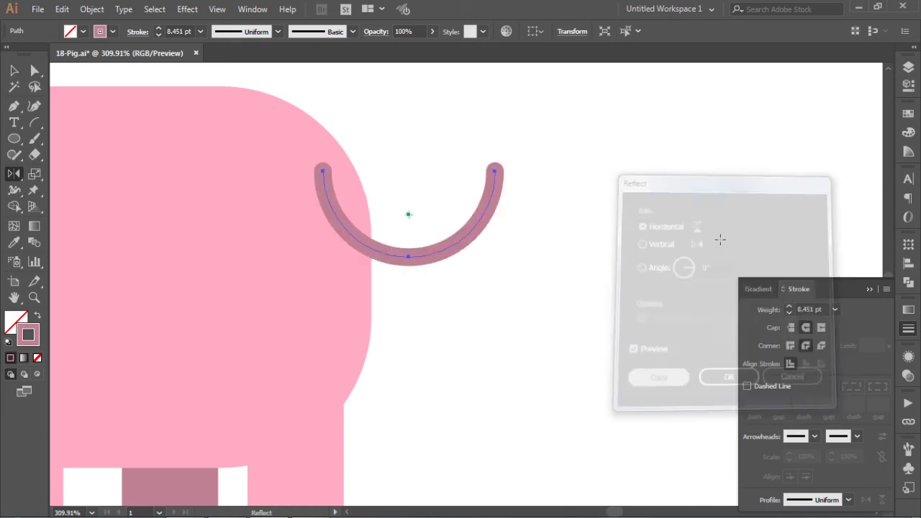
click(13, 70)
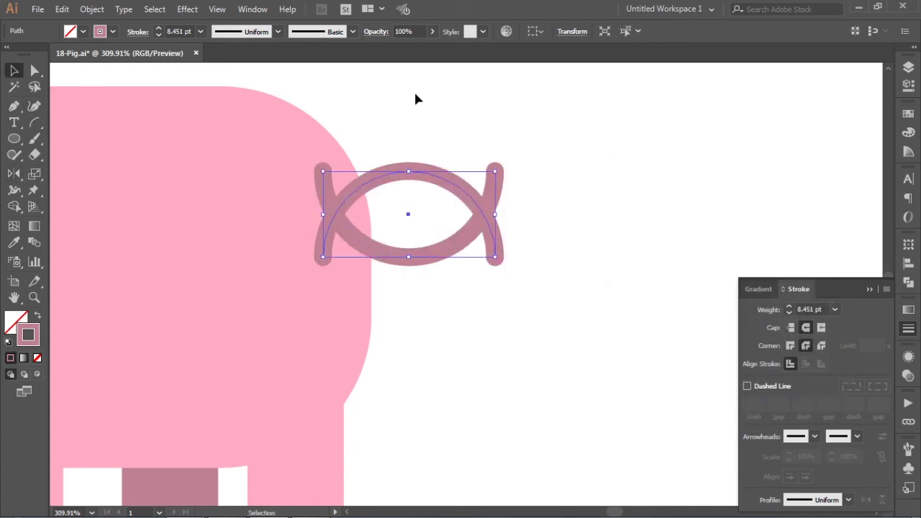
drag(465, 195, 462, 112)
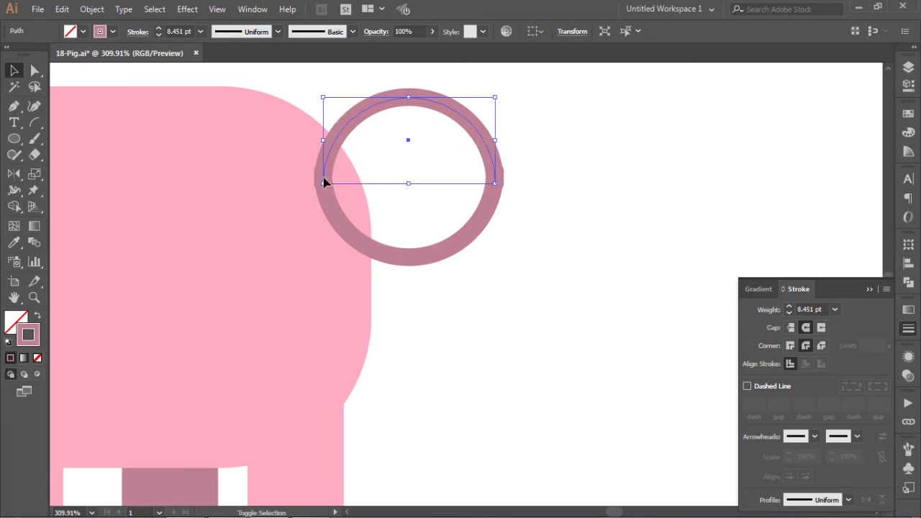
drag(323, 183, 376, 157)
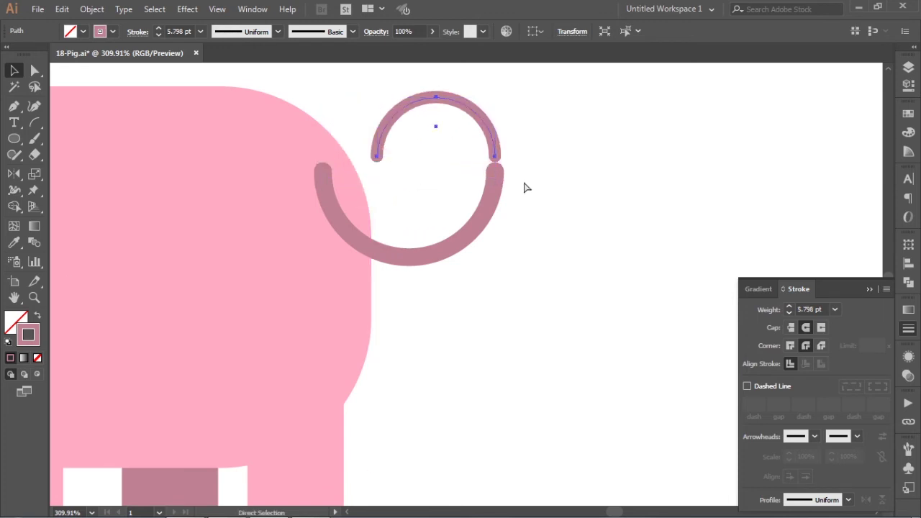
drag(436, 127, 555, 204)
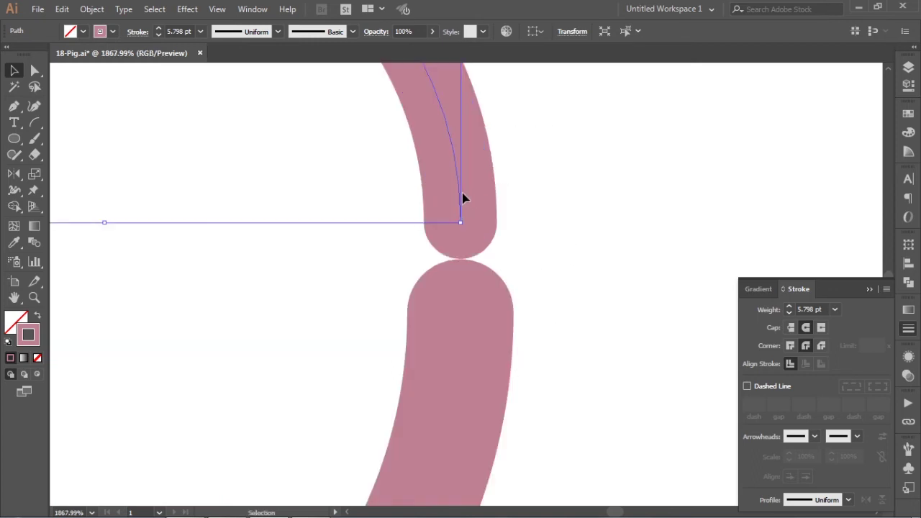
drag(461, 194, 475, 257)
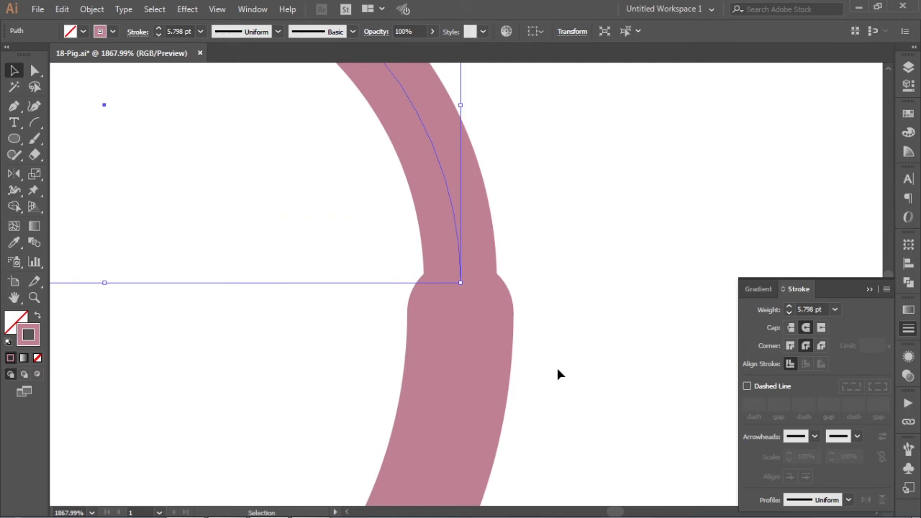
- Read both arcs' X and Y positions in the Transform panel, undoing an accidental X change
click(432, 406)
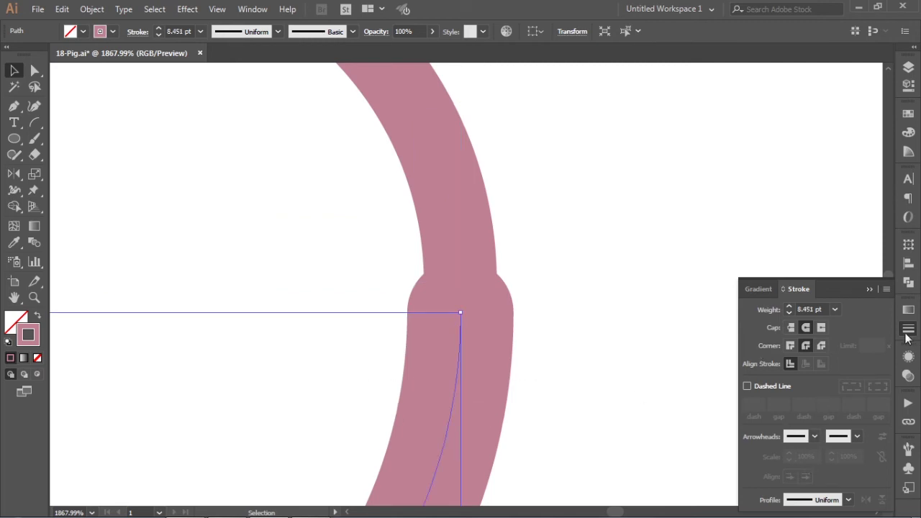
click(908, 265)
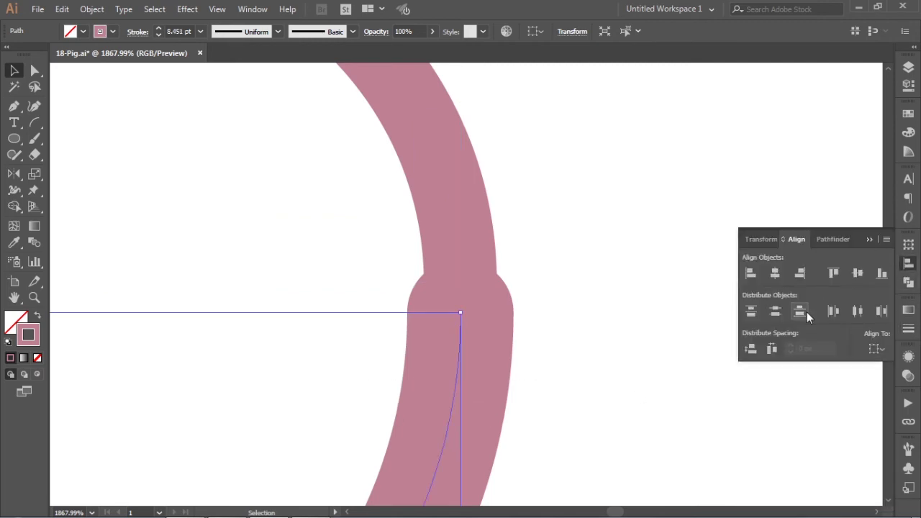
click(752, 238)
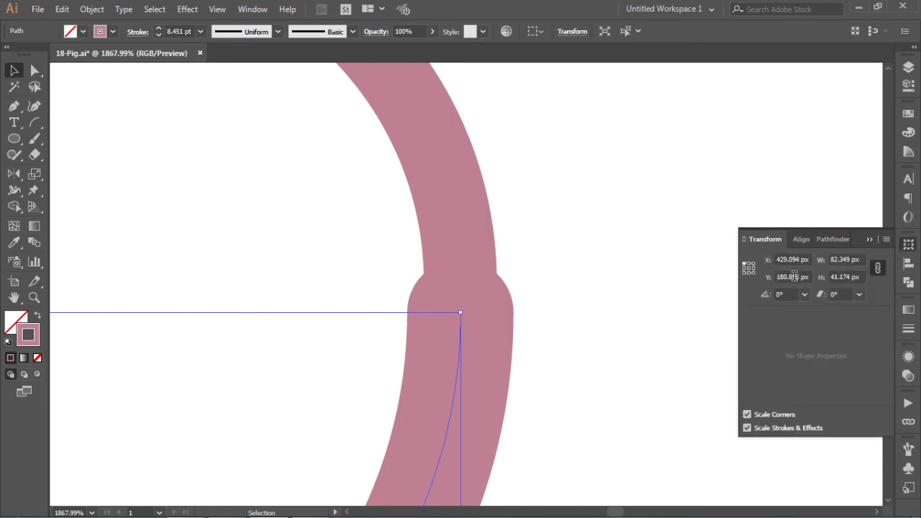
click(795, 276)
click(795, 261)
drag(511, 130, 331, 166)
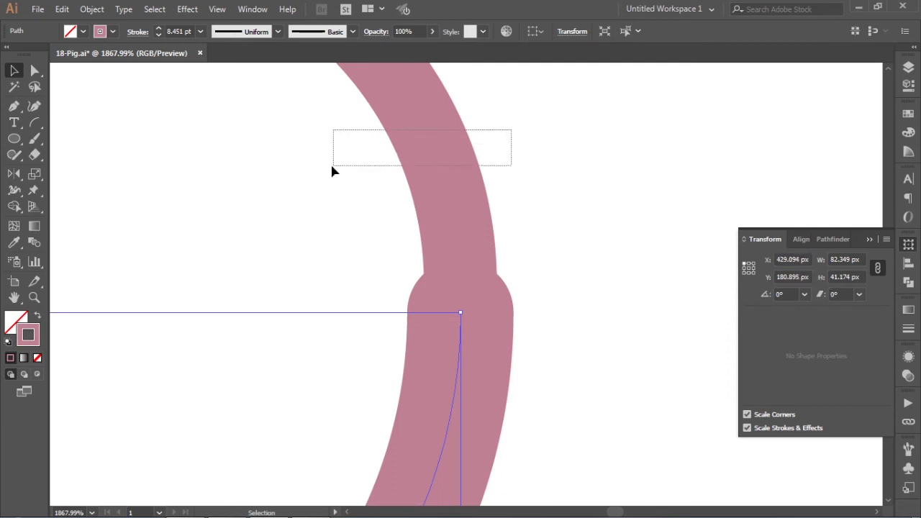
click(790, 277)
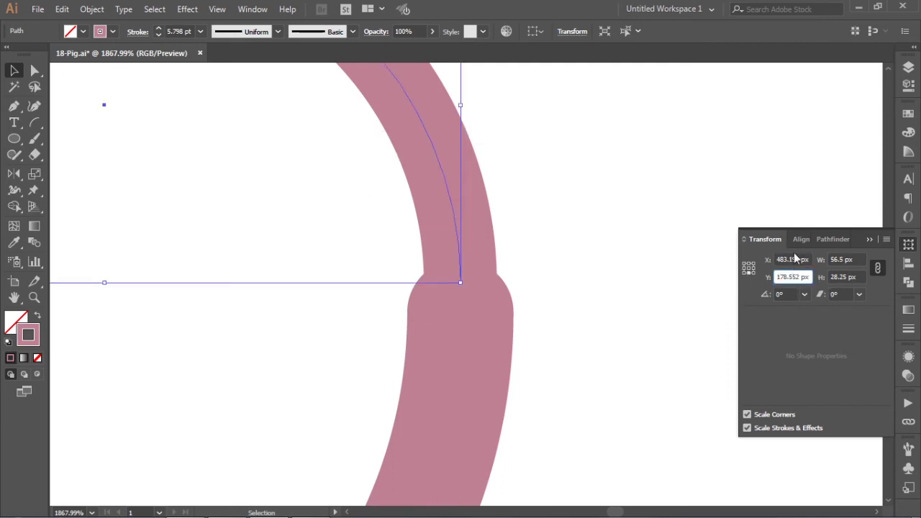
click(793, 260)
key(BackSpace)
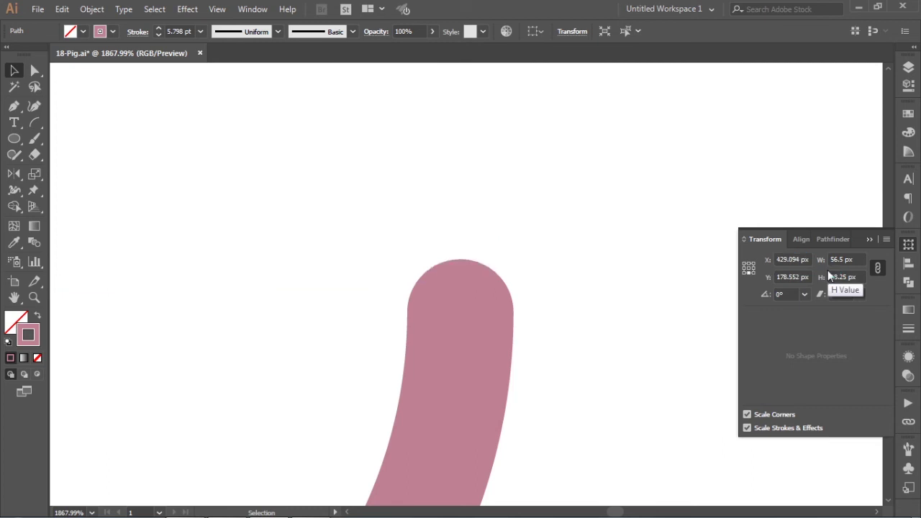
key(ctrl)
key(ctrl+z)
key(ctrl+z)
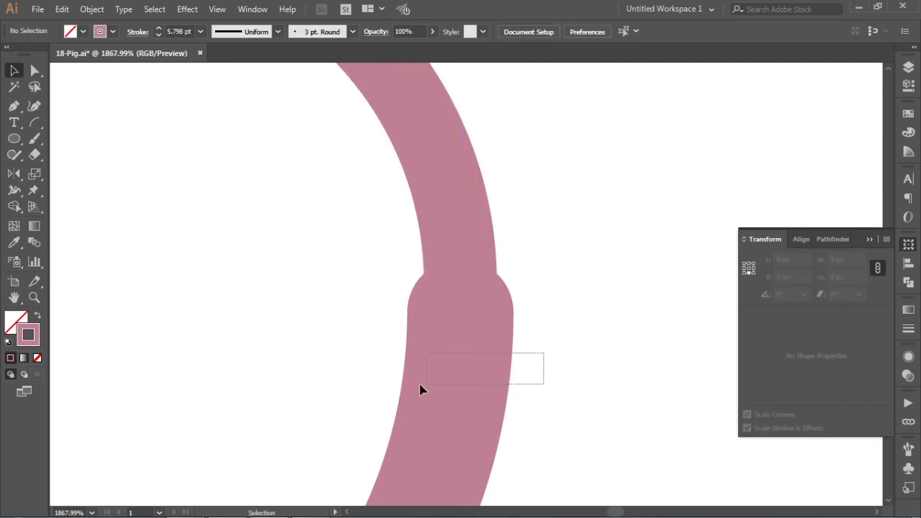
key(ctrl+z)
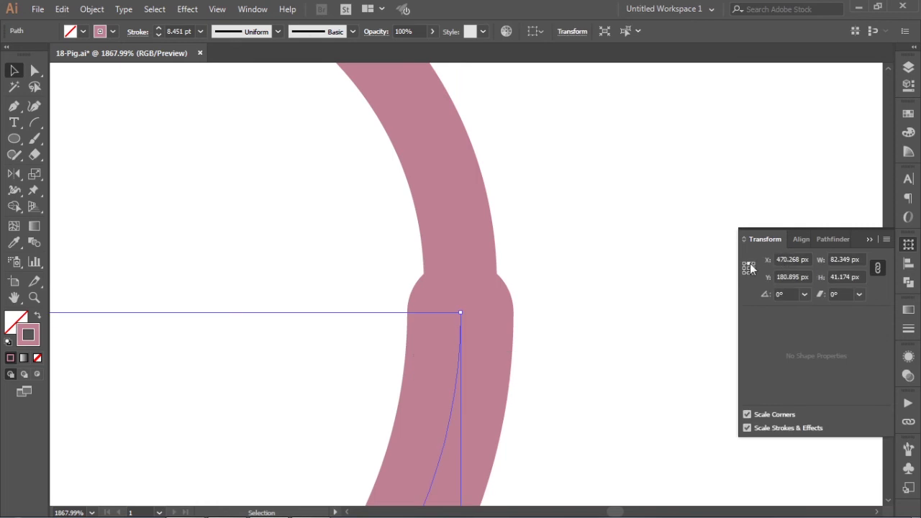
- Set the upper arc's bottom-middle Y to 180.895 px so the ends line up, checking in outline view
click(798, 278)
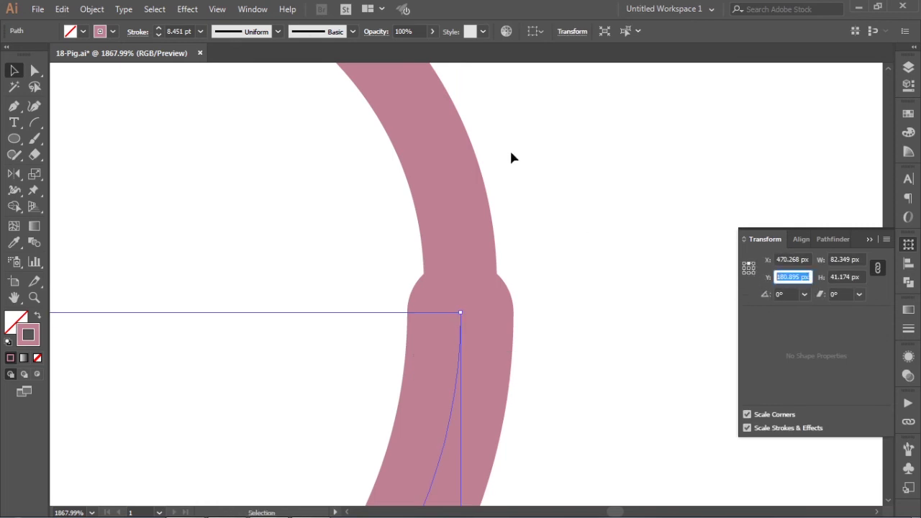
key(ctrl+z)
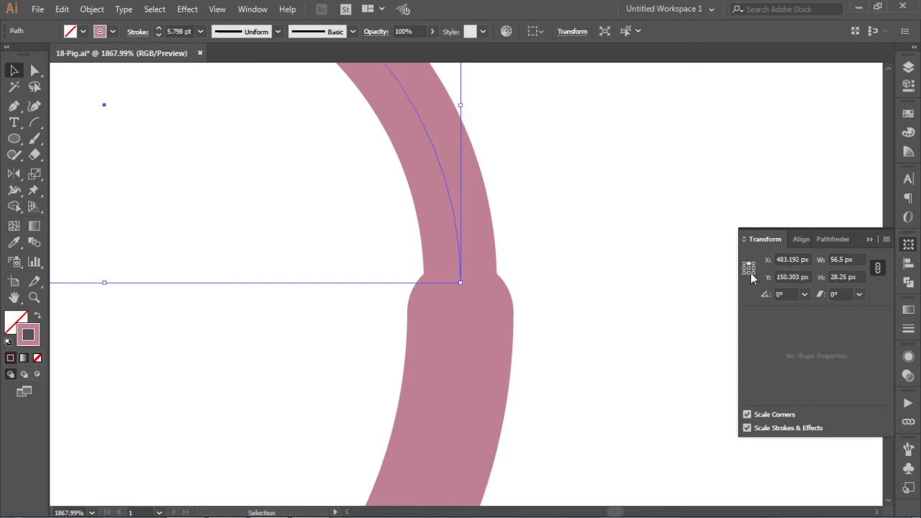
click(752, 273)
click(804, 277)
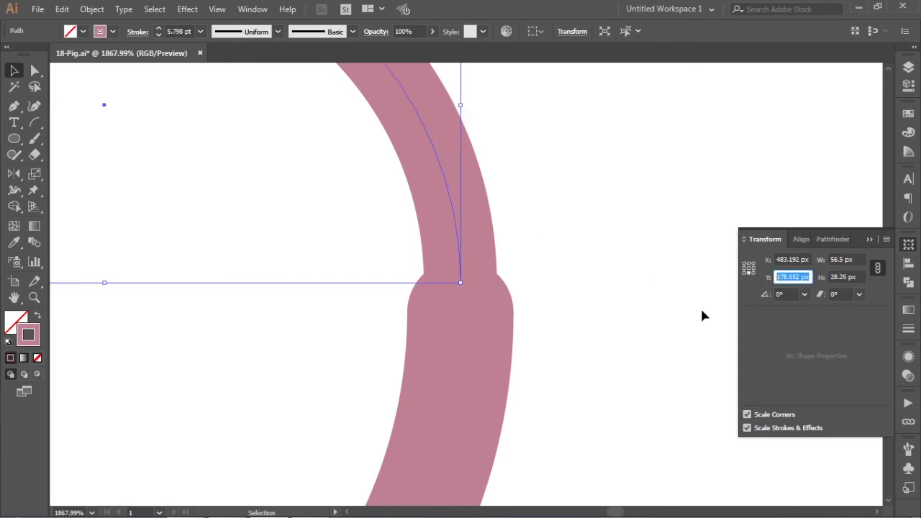
text(180.895)
key(Return)
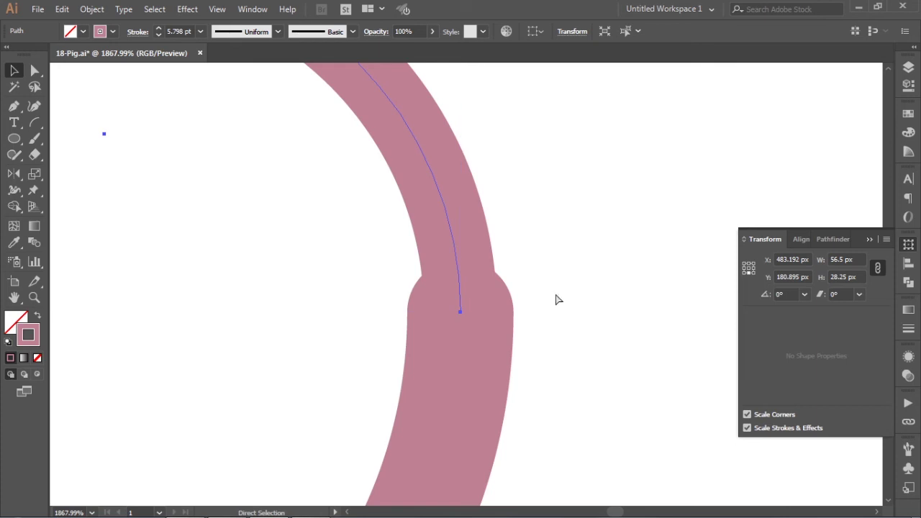
key(ctrl+y)
key(ctrl+y)
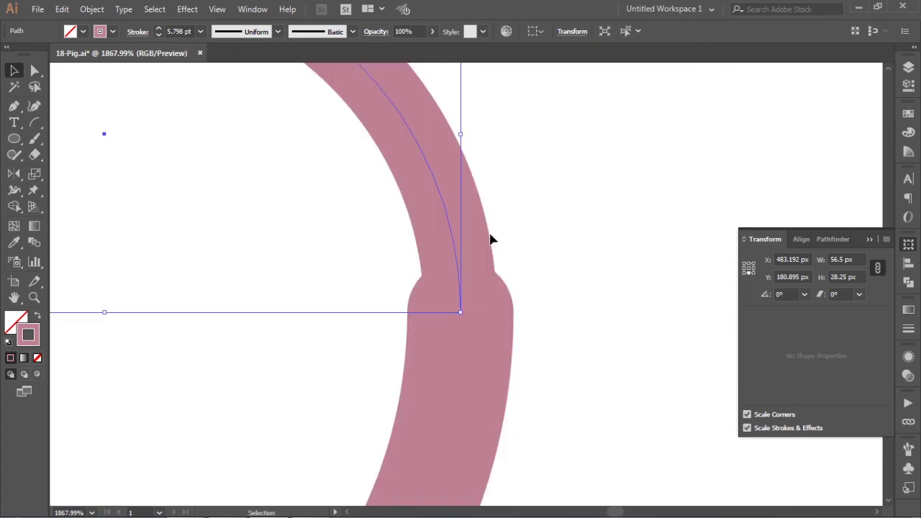
key(ctrl+minus)
key(ctrl+minus)
key(ctrl+minus)
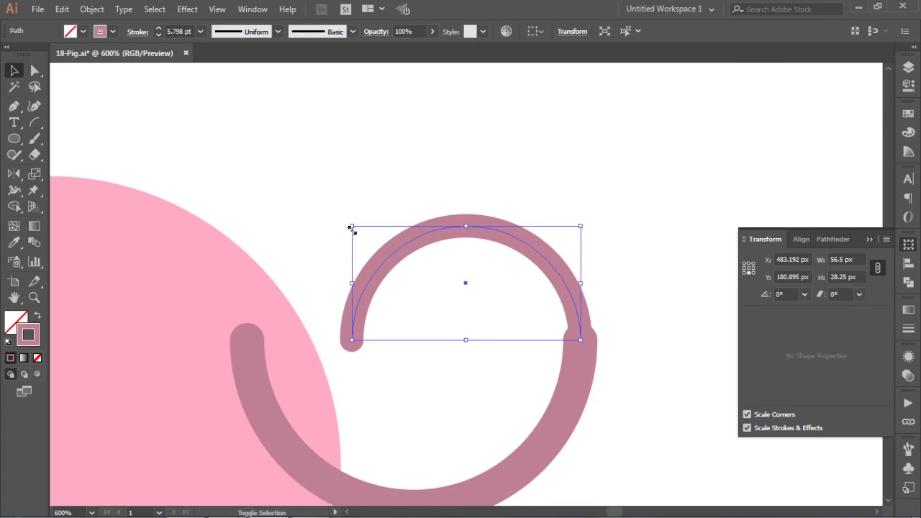
- Tighten the curl by shrinking the upper arc, then give both arcs a 10 pt stroke
drag(352, 228, 389, 267)
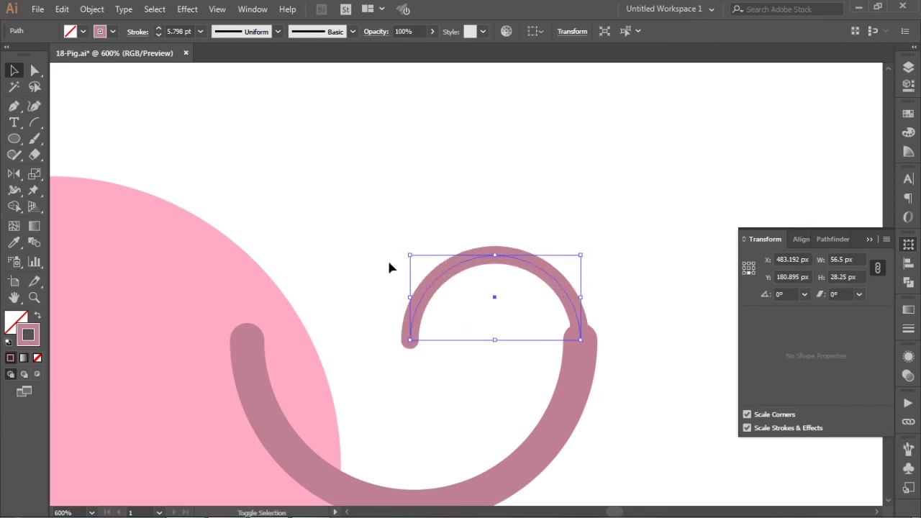
mouse_move(663, 273)
mouse_down()
mouse_move(578, 171)
mouse_move(496, 291)
mouse_up()
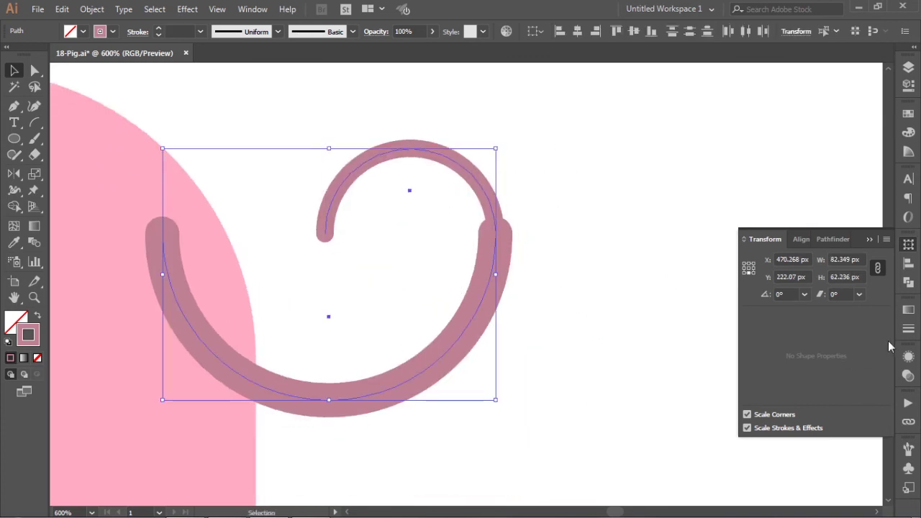
click(909, 329)
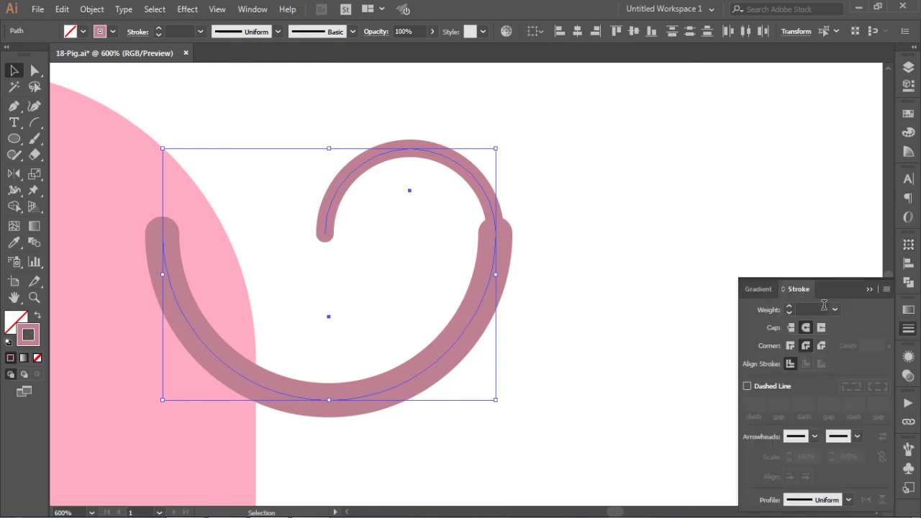
click(834, 309)
click(854, 189)
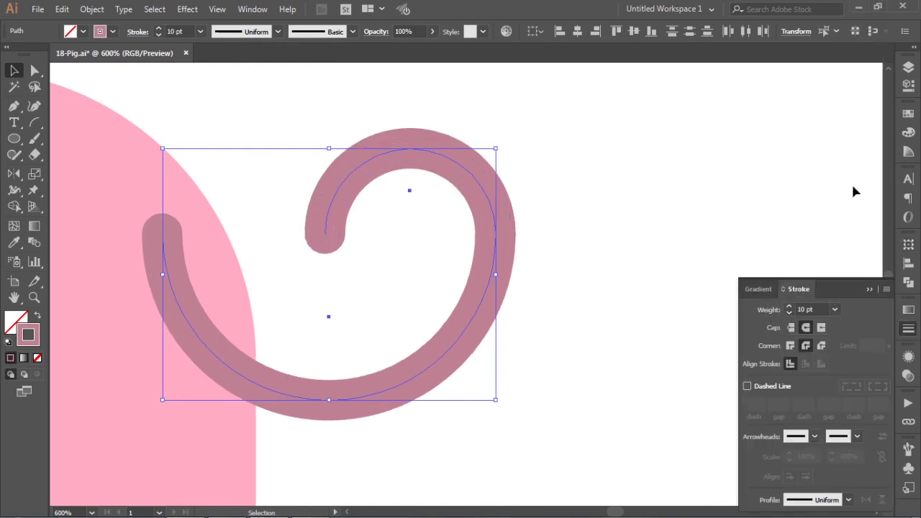
click(574, 225)
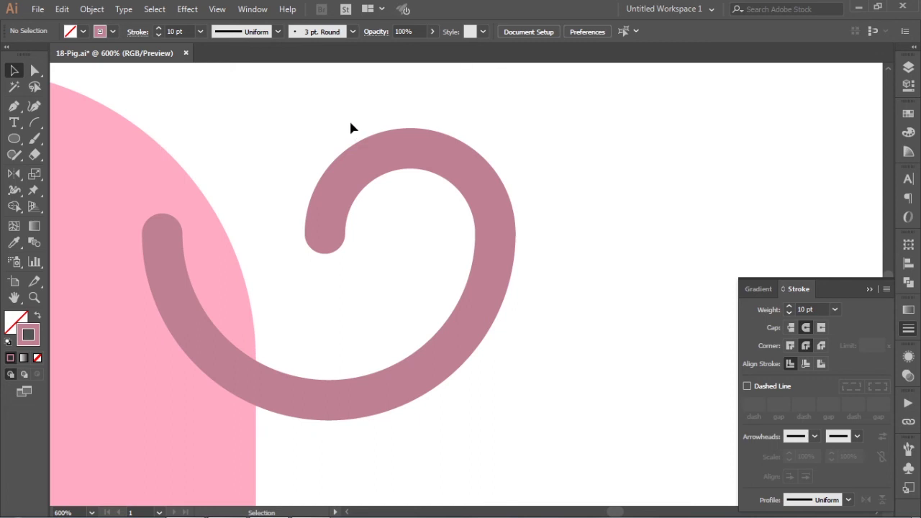
- Move the lower tail arc to the right and read the loop arc's X position
drag(427, 332, 503, 382)
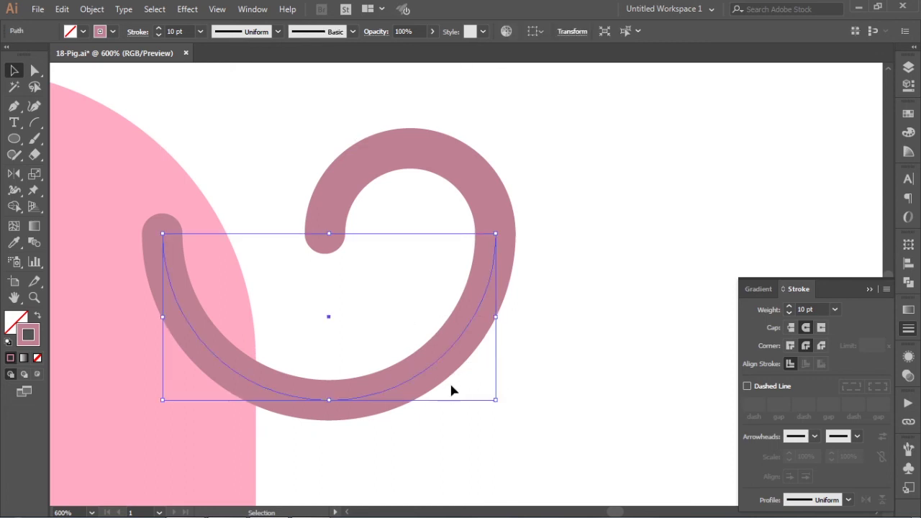
drag(434, 369, 613, 335)
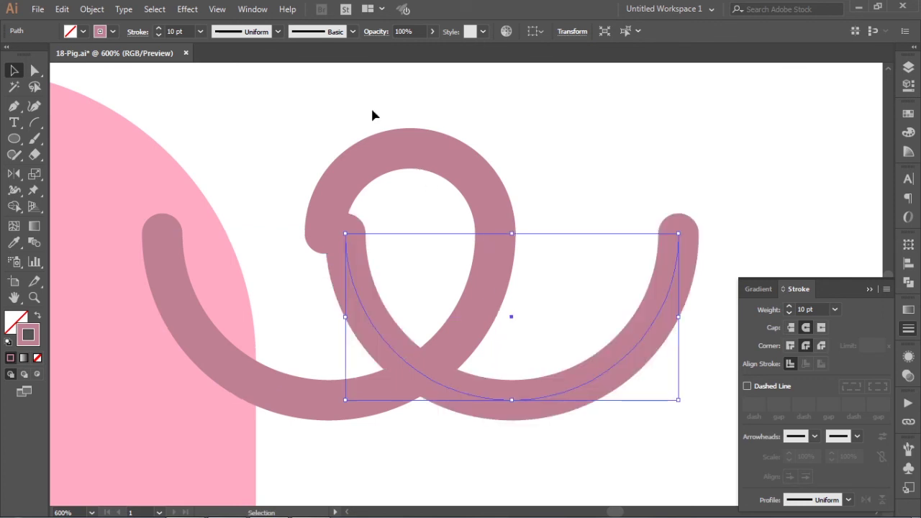
click(382, 140)
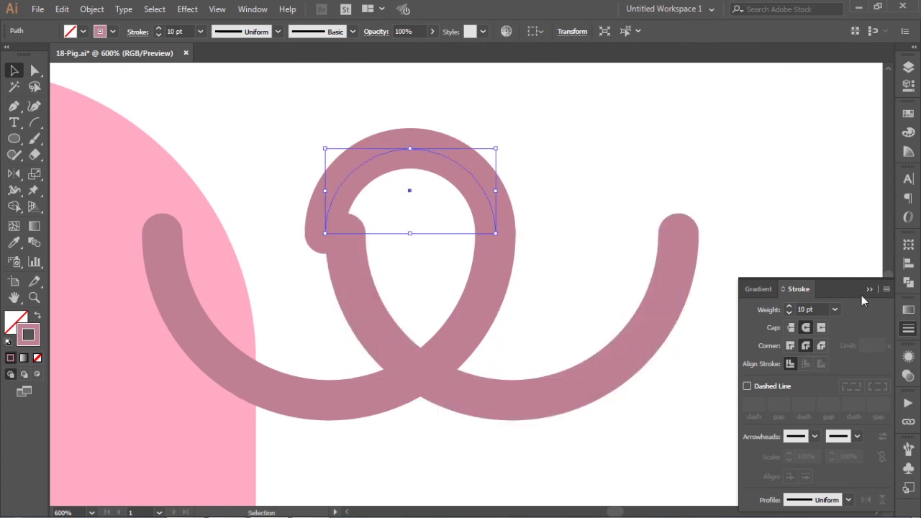
click(909, 264)
click(762, 239)
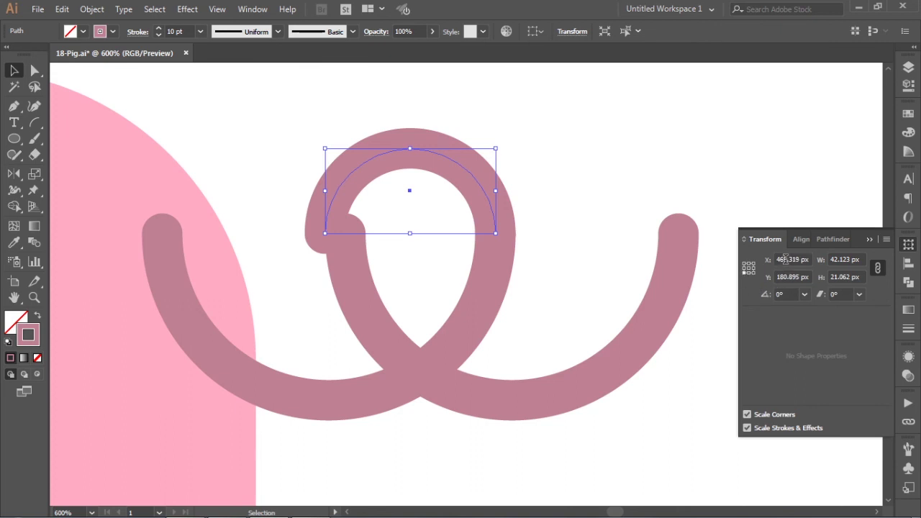
click(786, 259)
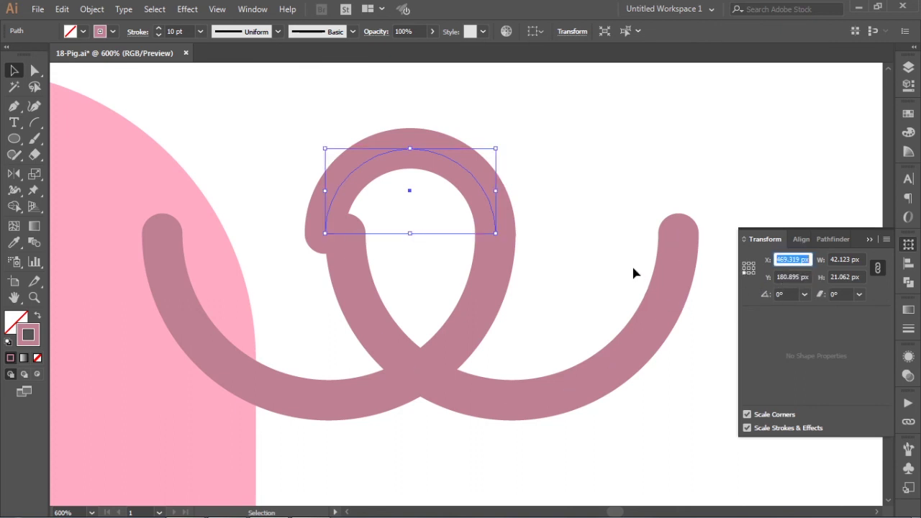
- Place the lower-right curve at X 469.319 px and shrink it to about 68.5 px wide
click(676, 332)
click(792, 259)
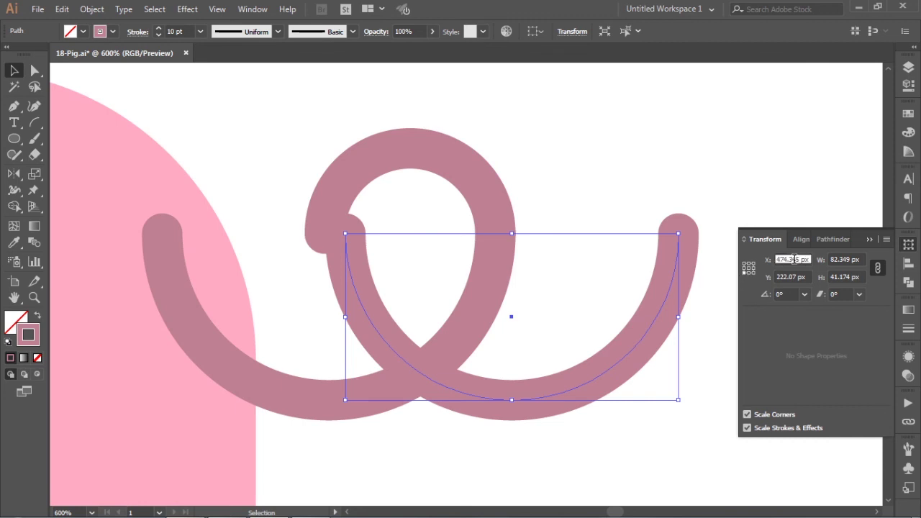
text(469.319)
key(Return)
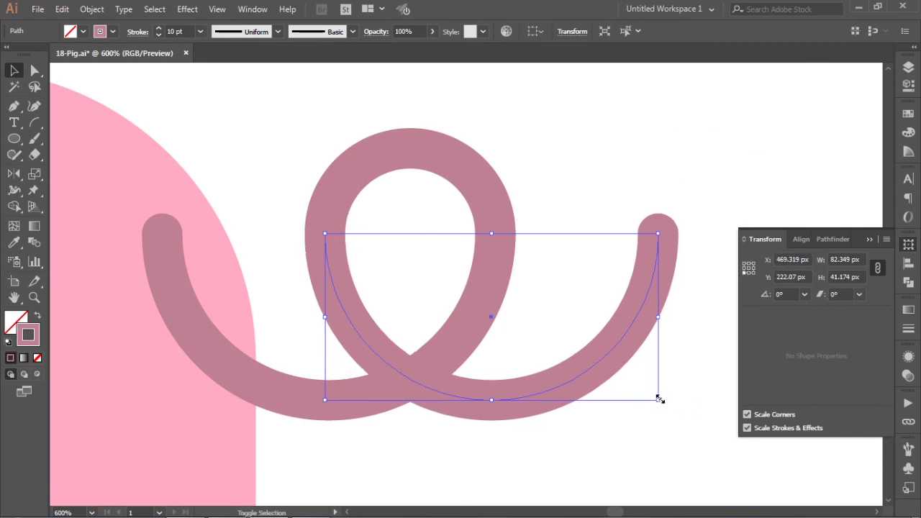
drag(659, 399, 629, 373)
- Set both tail curves to a 10 pt stroke weight
drag(273, 161, 531, 350)
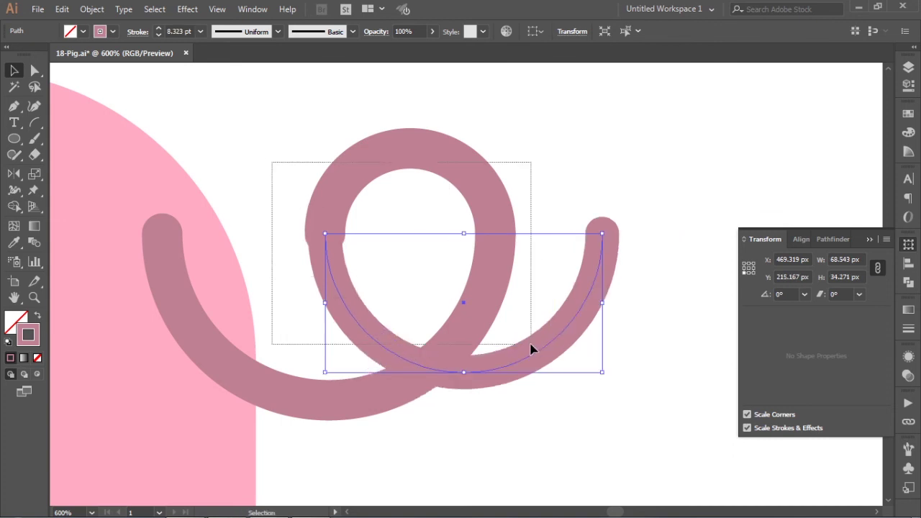
click(908, 328)
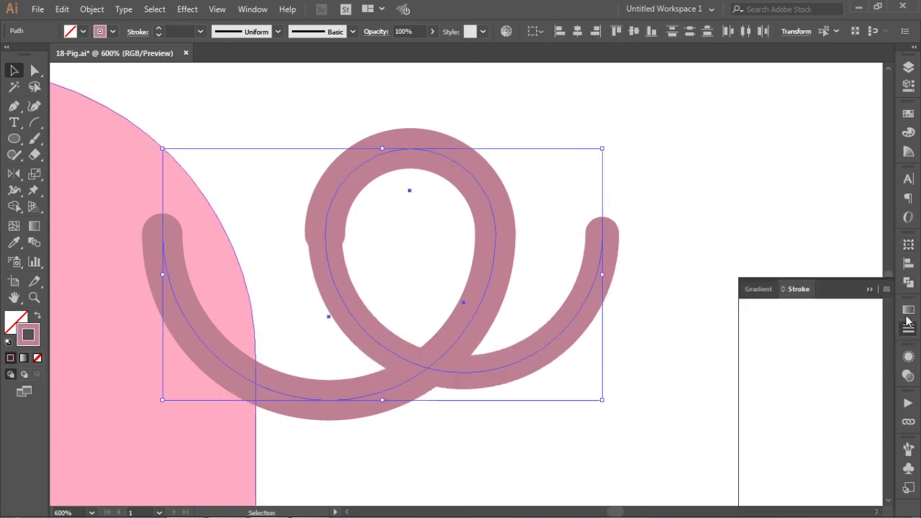
click(835, 309)
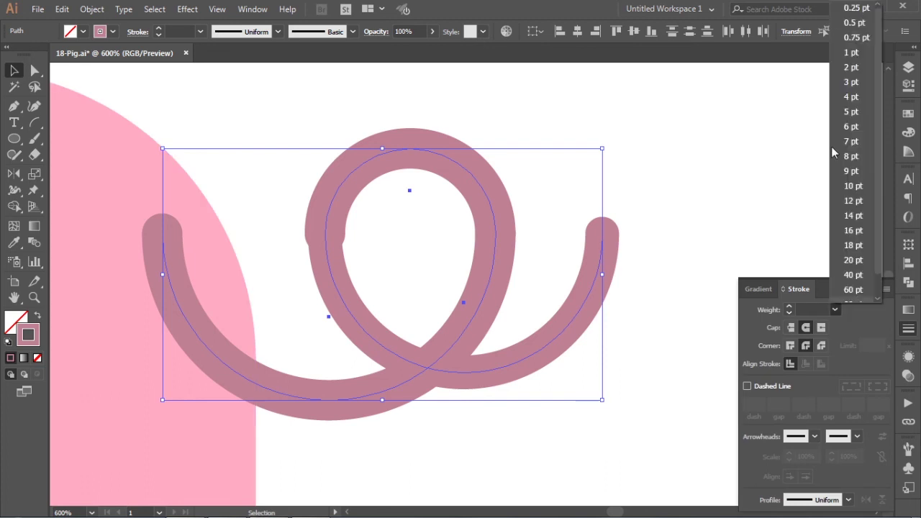
click(854, 186)
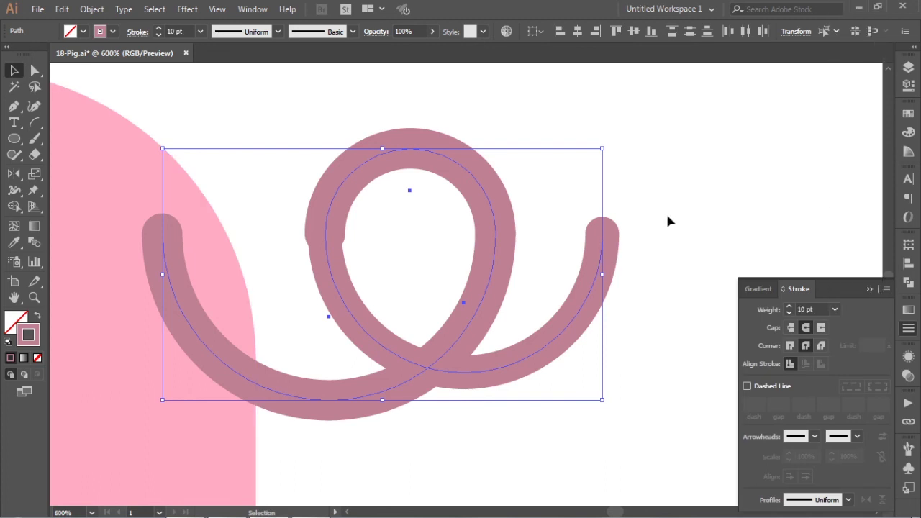
click(713, 229)
key(ctrl+minus)
key(ctrl+minus)
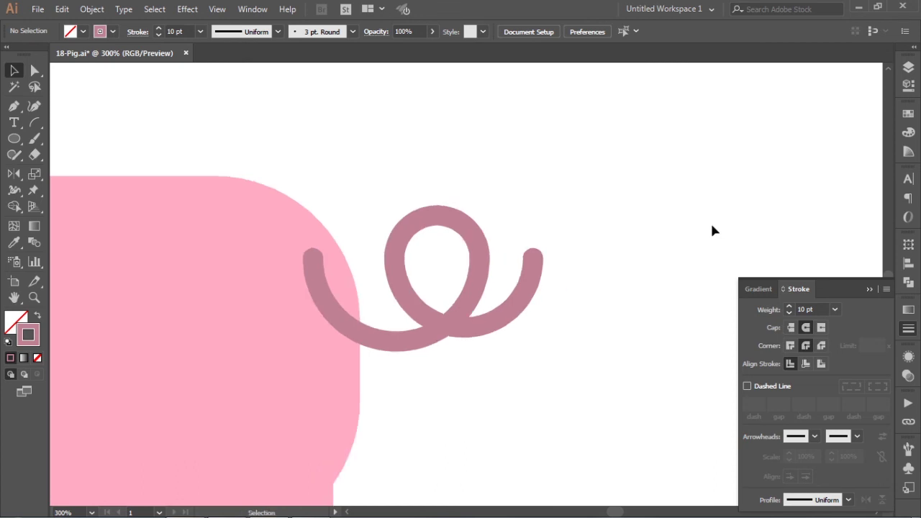
- Group all the curly tail strokes into one object
drag(583, 238, 483, 392)
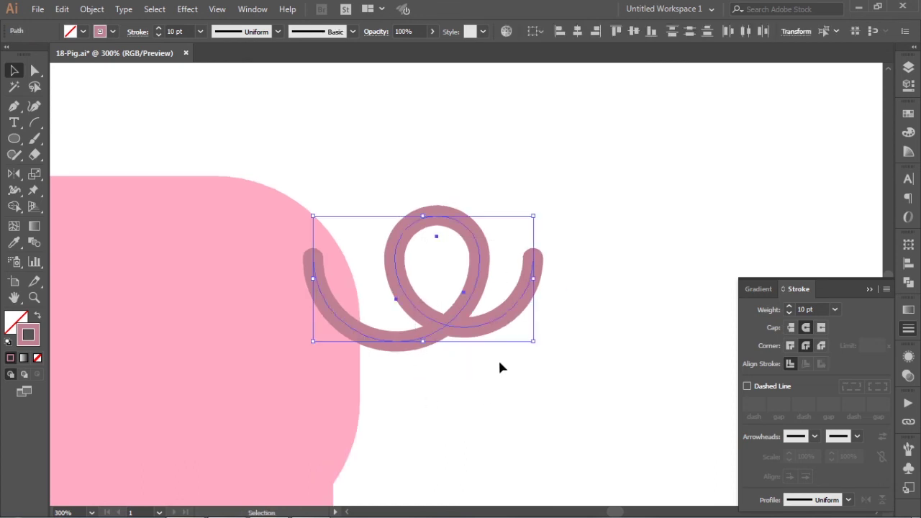
click(91, 9)
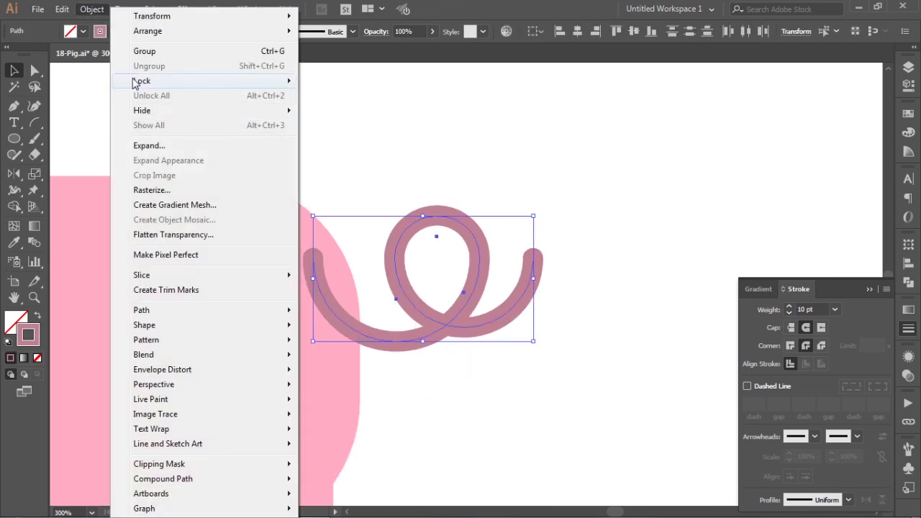
click(145, 51)
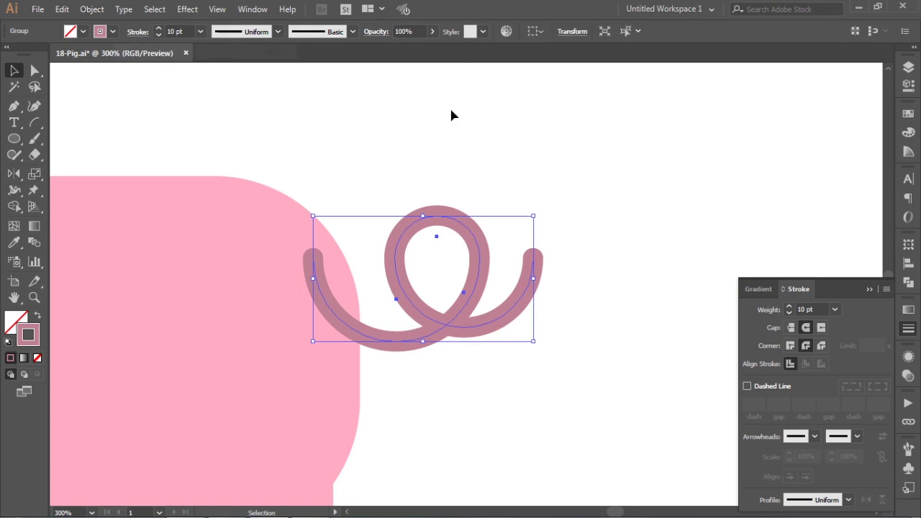
- Send the tail group to the back so it sits behind the pig's body
right_click(484, 266)
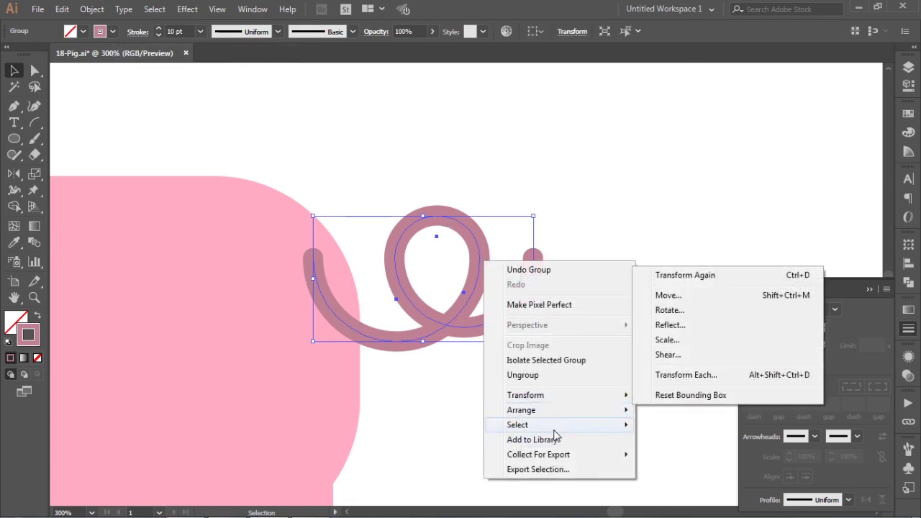
mouse_move(521, 410)
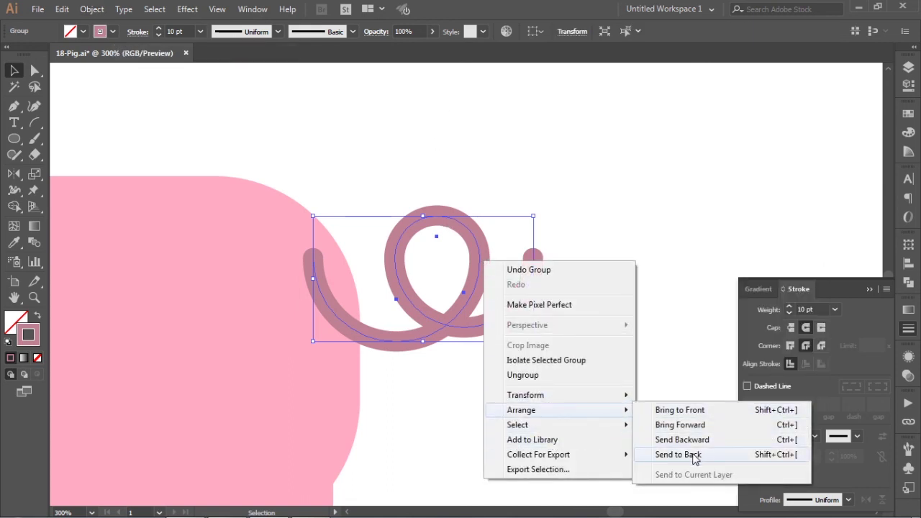
click(702, 455)
click(606, 270)
click(870, 289)
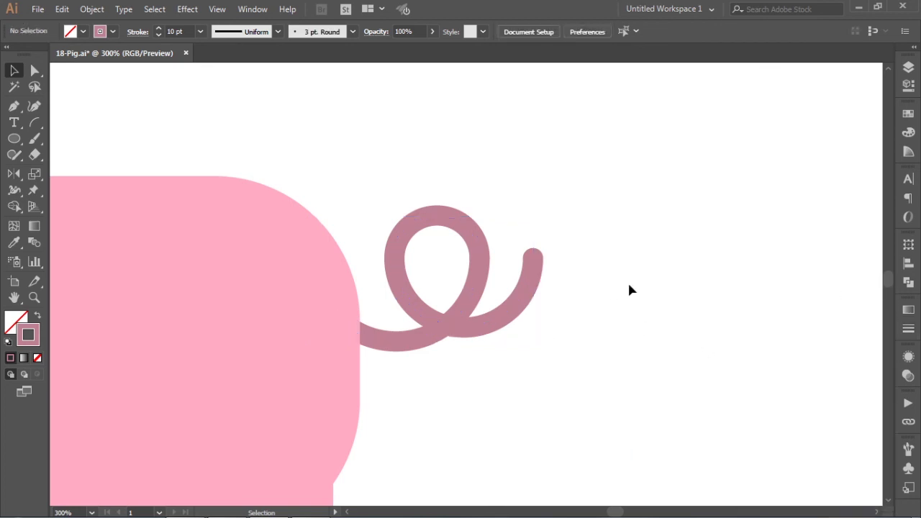
key(ctrl+minus)
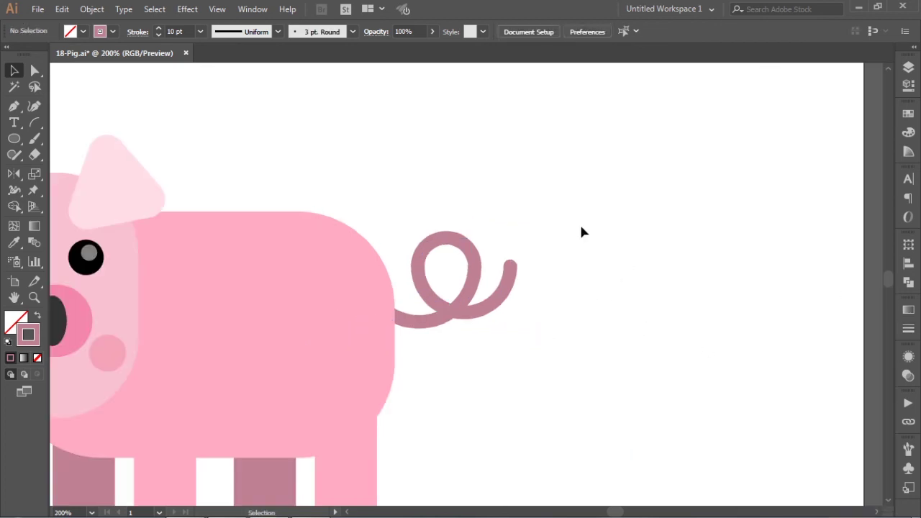
- Scale the curly tail group down slightly
drag(428, 304, 637, 257)
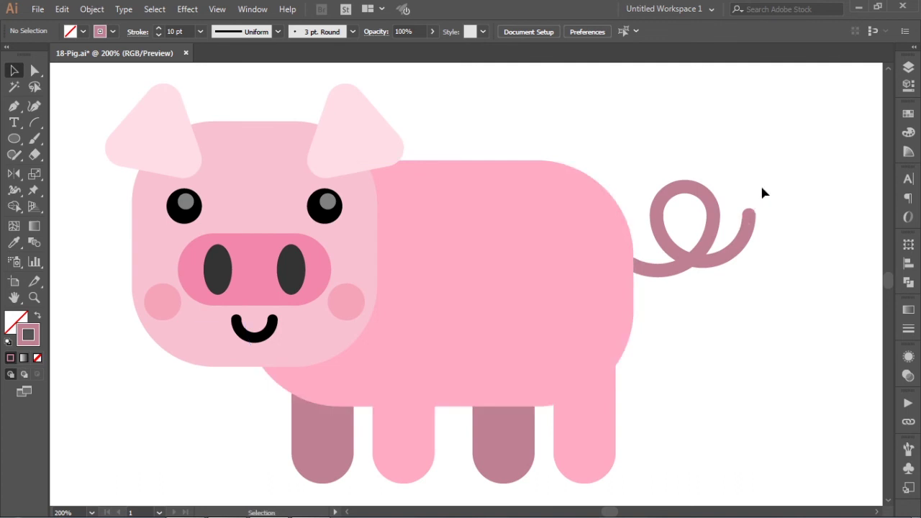
mouse_move(764, 186)
mouse_down()
mouse_move(764, 288)
mouse_move(701, 243)
mouse_move(682, 245)
mouse_up()
click(751, 295)
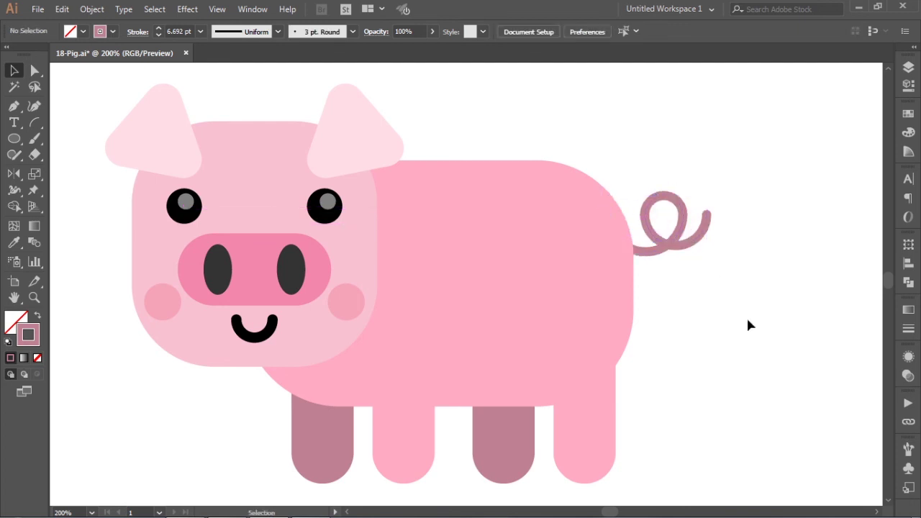
scroll(604, 312, left, 3)
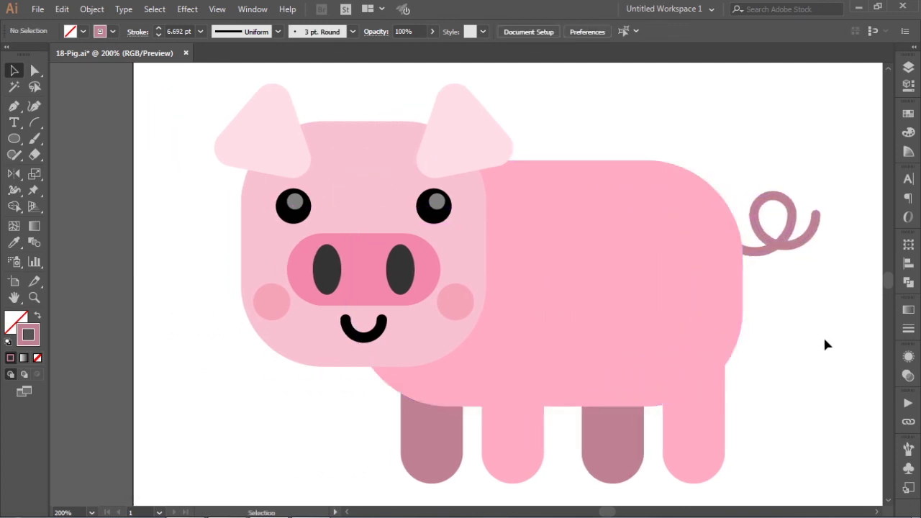
key(ctrl+minus)
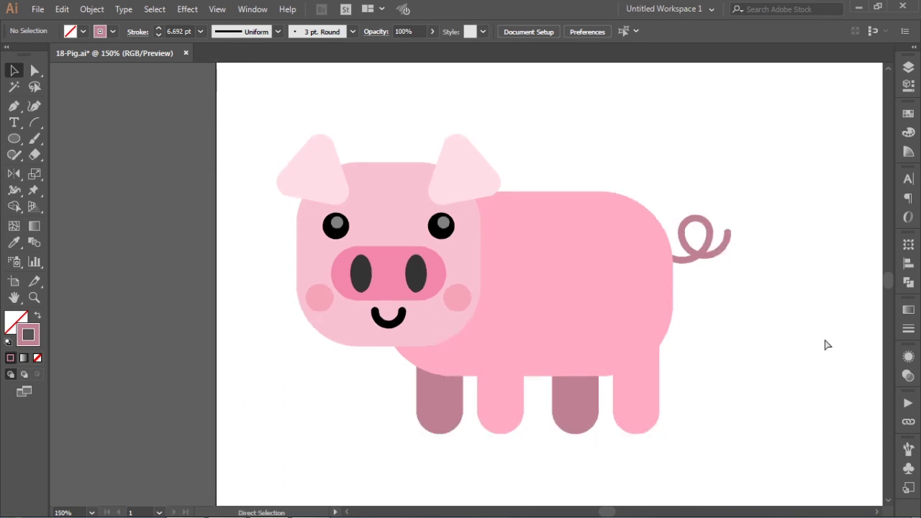
- Fit the artboard in view and move the whole pig down toward its centre
key(ctrl+0)
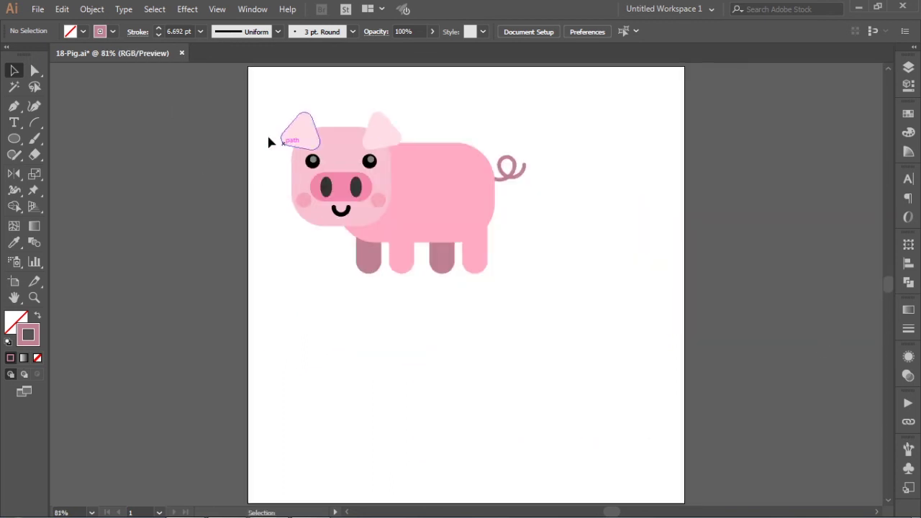
mouse_move(249, 110)
mouse_down()
mouse_move(505, 231)
mouse_move(549, 310)
mouse_up()
mouse_move(424, 201)
mouse_down()
mouse_move(500, 282)
mouse_move(492, 283)
mouse_up()
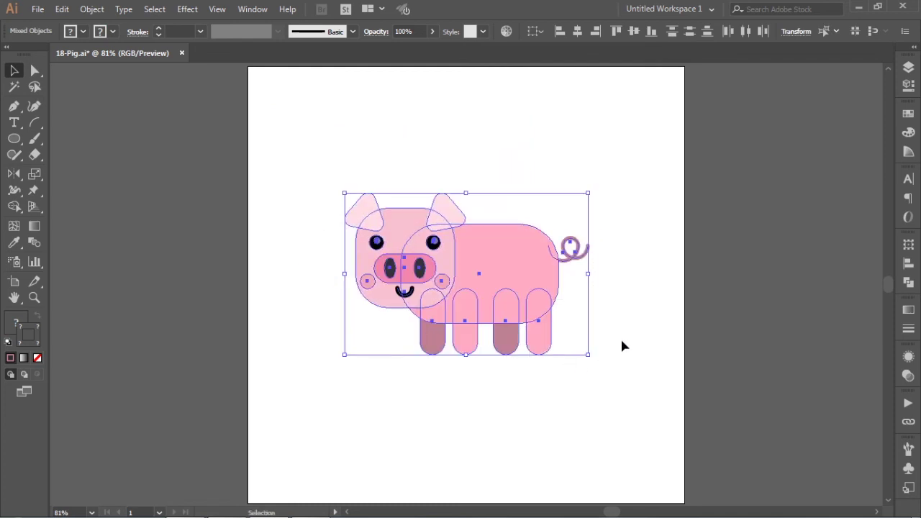
key(ctrl+shift+a)
click(9, 48)
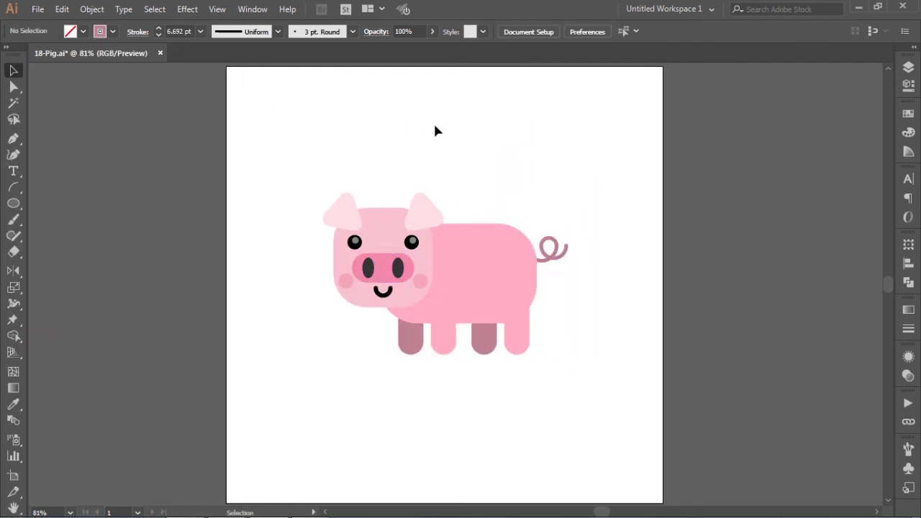